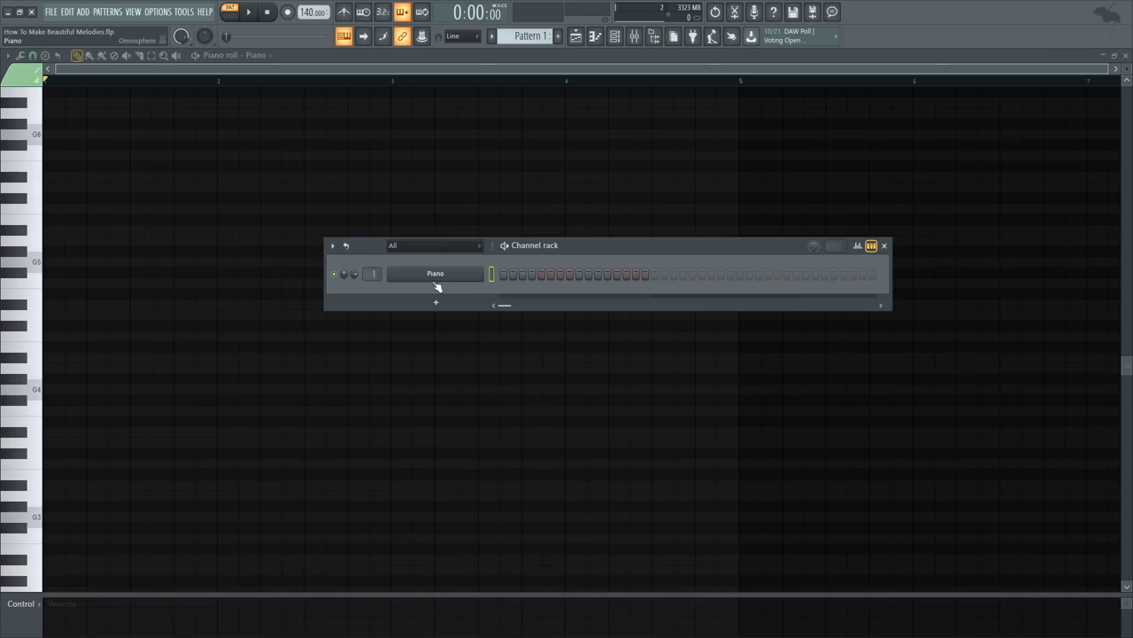
# - Hide the channel rack and check the piano roll's scale highlighting settings for root G and the Minor Natural (Aeolian) scale
pyautogui.rightClick(435, 280)
pyautogui.press('F6')
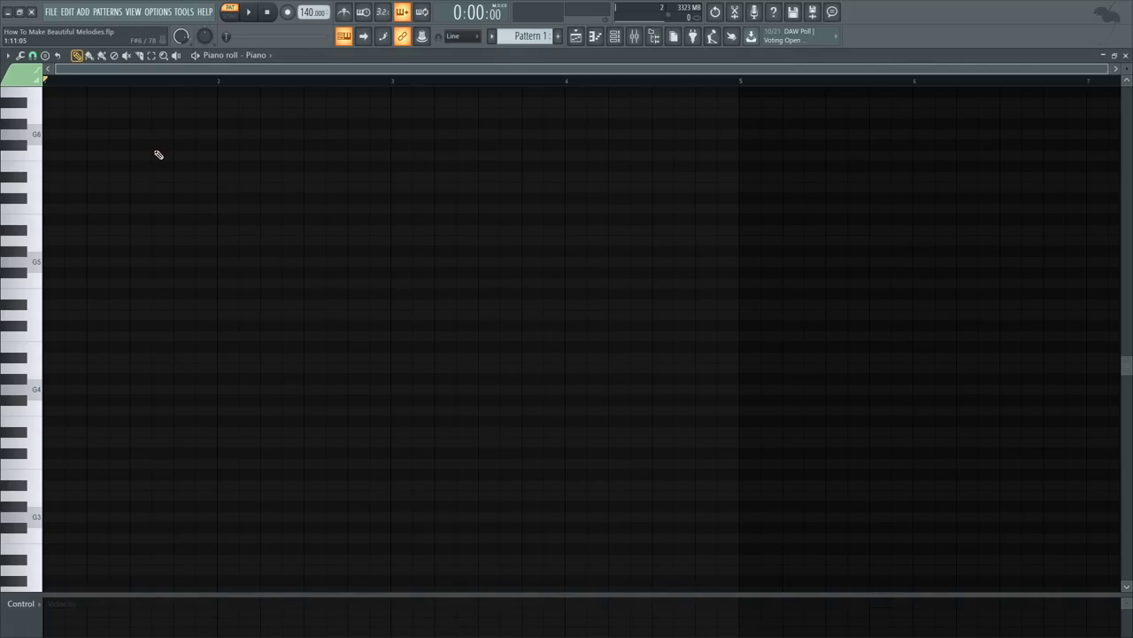
pyautogui.click(8, 56)
pyautogui.moveTo(50, 129)
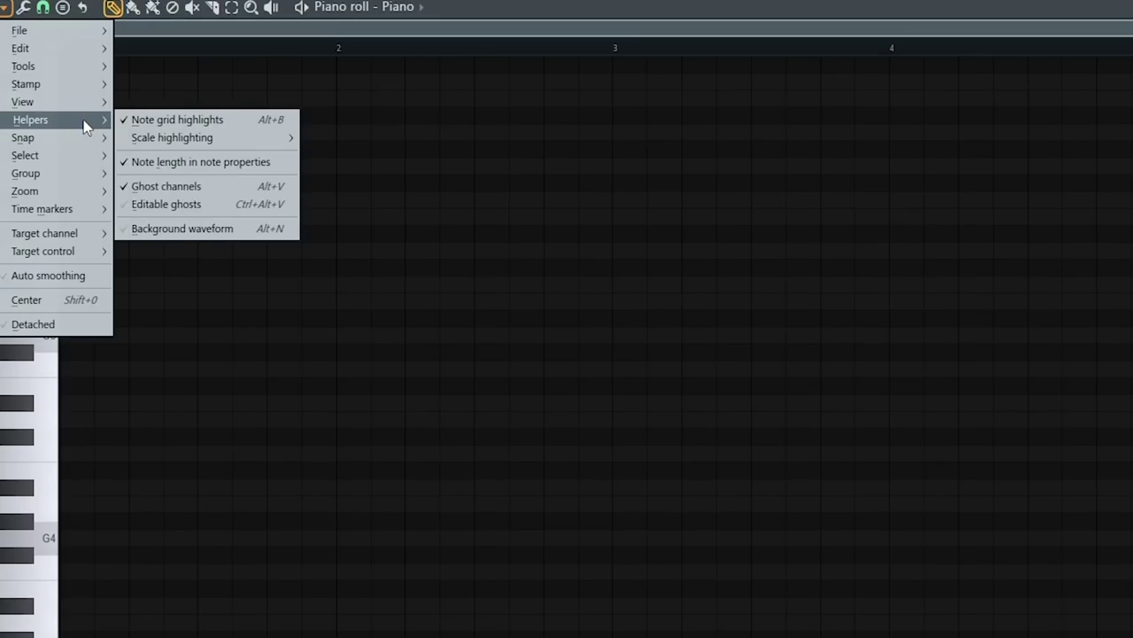
pyautogui.moveTo(177, 138)
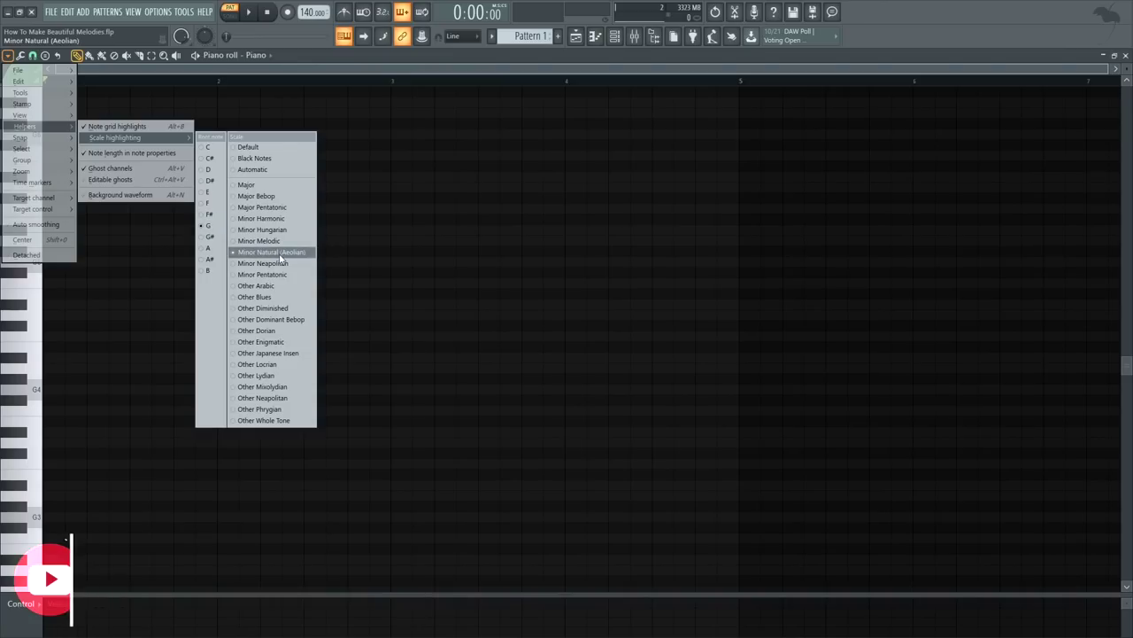
pyautogui.click(140, 365)
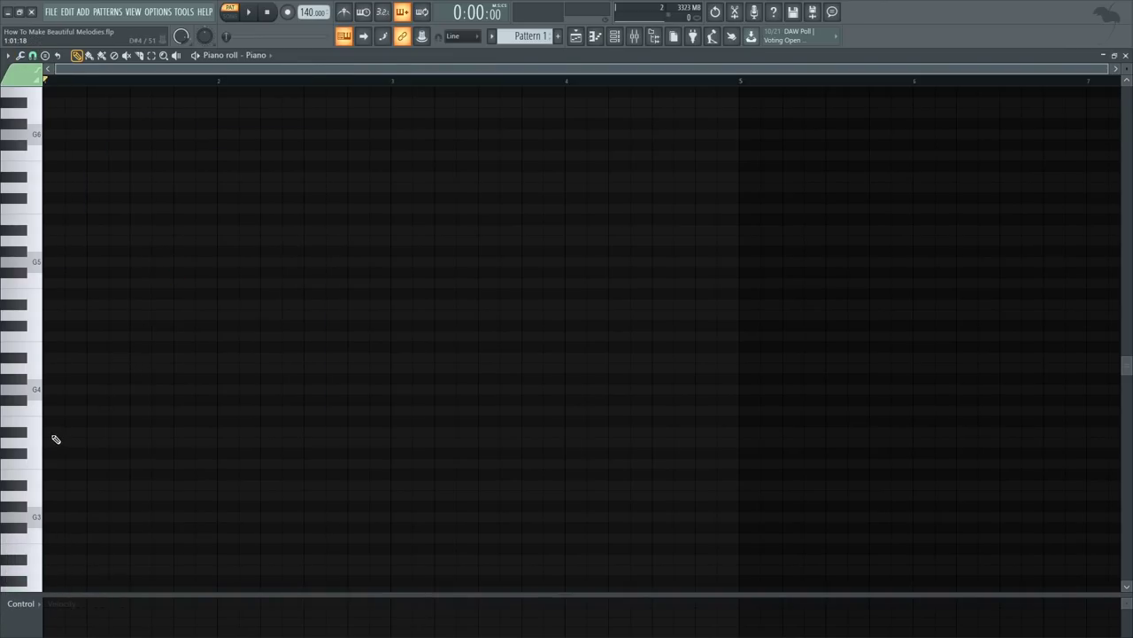
# - Draw one-bar bass notes D#3, D3, G3 and A#3 in bars 1 to 4 and play them back
pyautogui.scroll(-1, 55, 439)
pyautogui.scroll(-1, 68, 505)
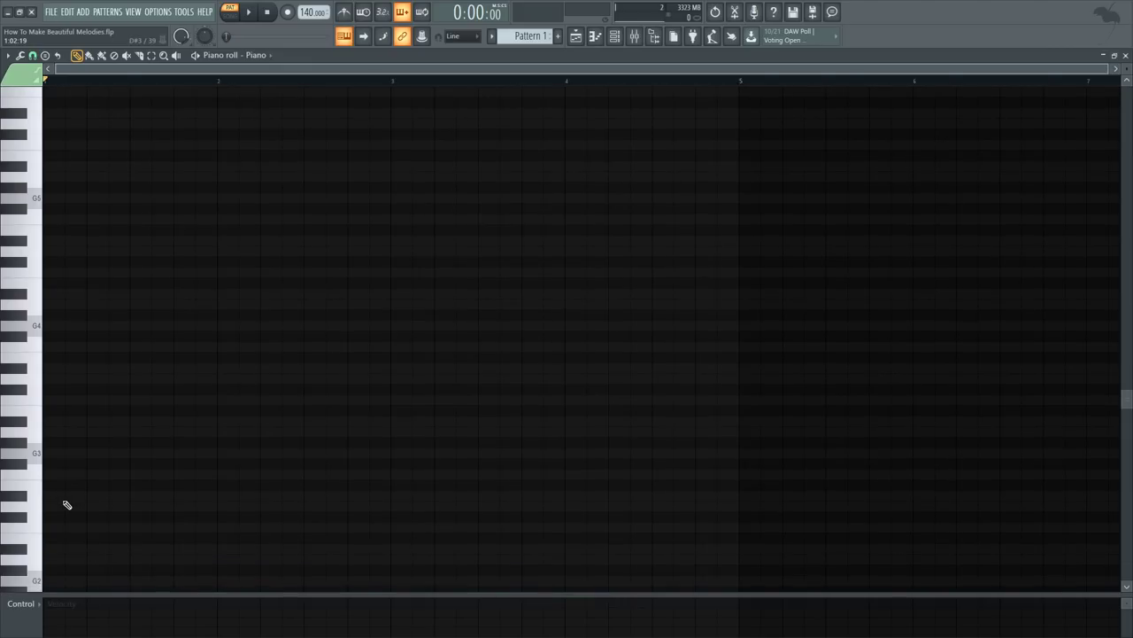
pyautogui.moveTo(51, 504); pyautogui.dragTo(34, 486)
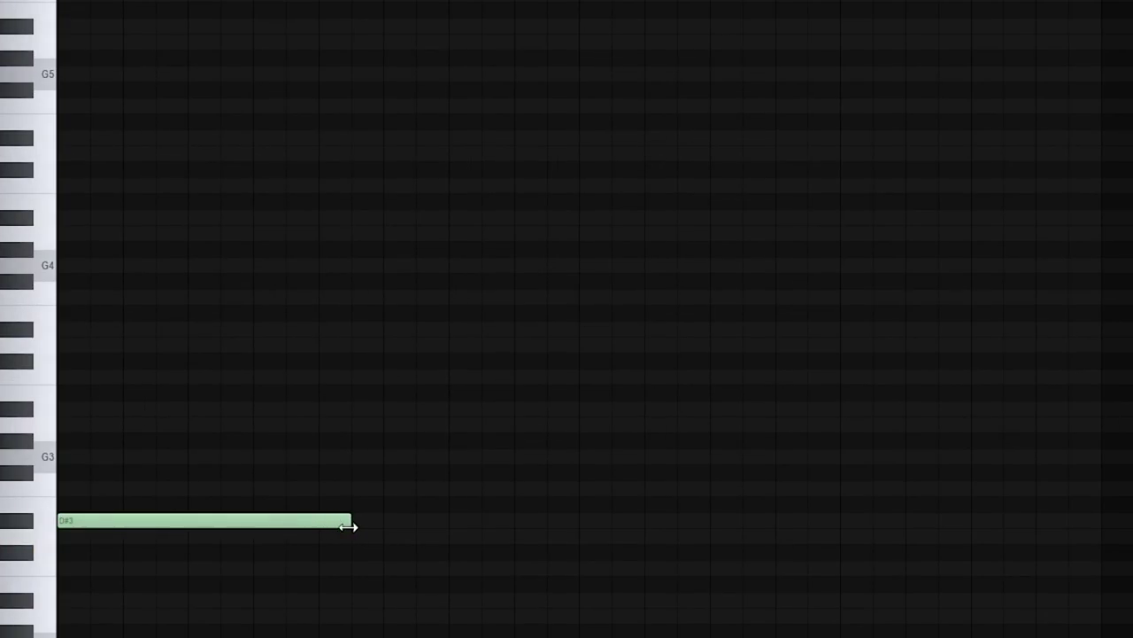
pyautogui.click(326, 532)
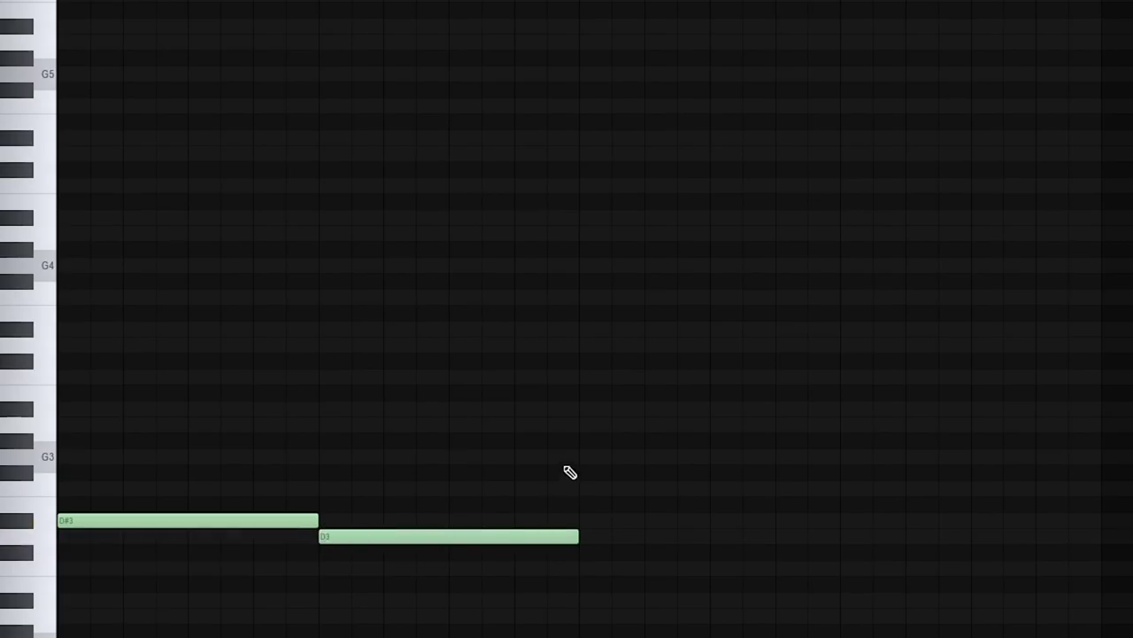
pyautogui.click(580, 425)
pyautogui.rightClick(593, 429)
pyautogui.click(589, 458)
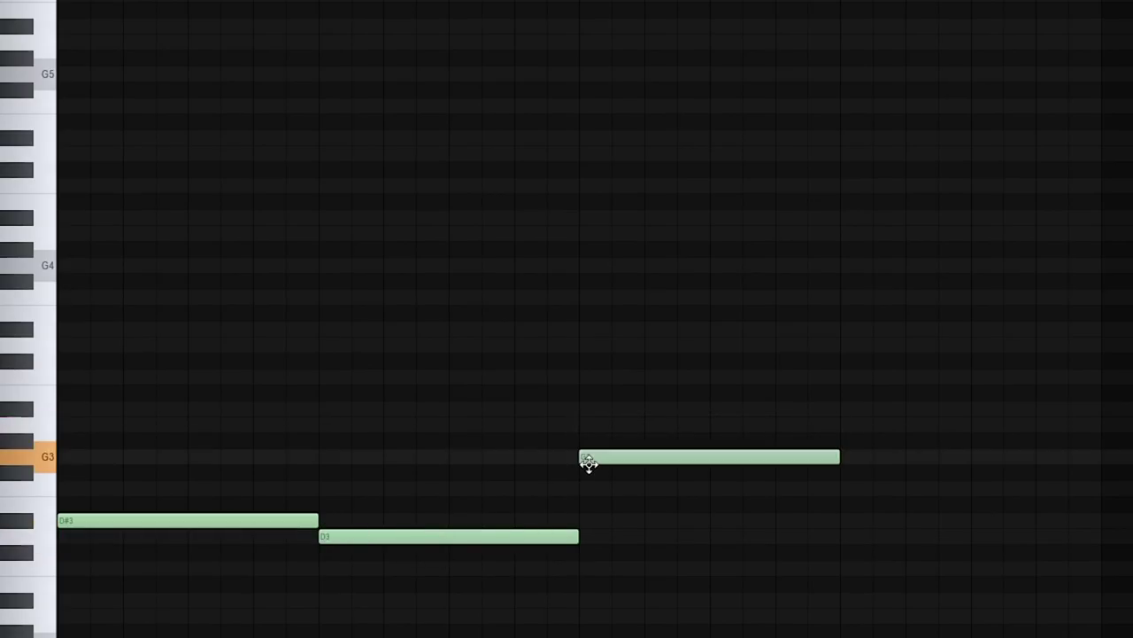
pyautogui.click(832, 413)
pyautogui.press('space')
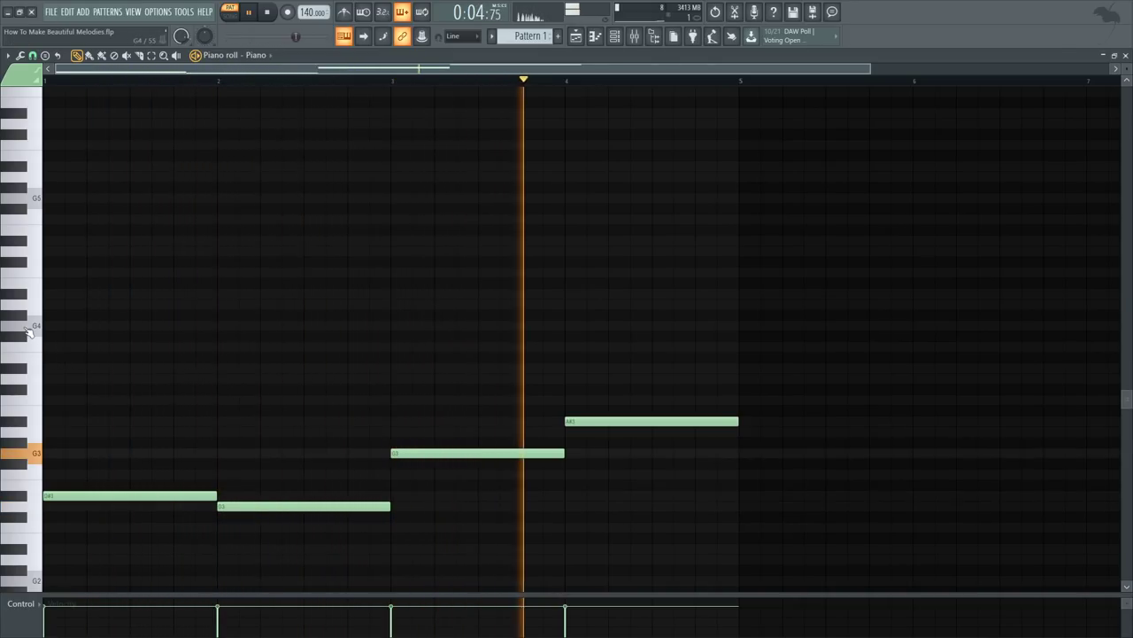
pyautogui.press('space')
# - Duplicate the four bass notes and transpose the copies up two octaves, leaving the originals in place
pyautogui.moveTo(28, 330); pyautogui.dragTo(78, 511)
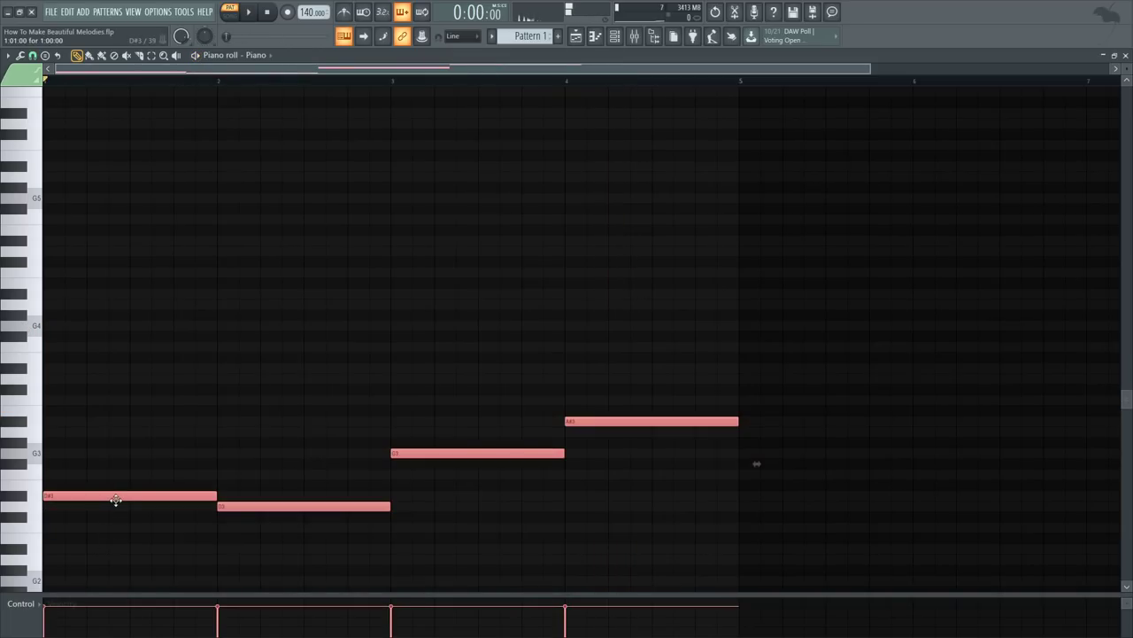
pyautogui.moveTo(36, 347); pyautogui.dragTo(55, 544)
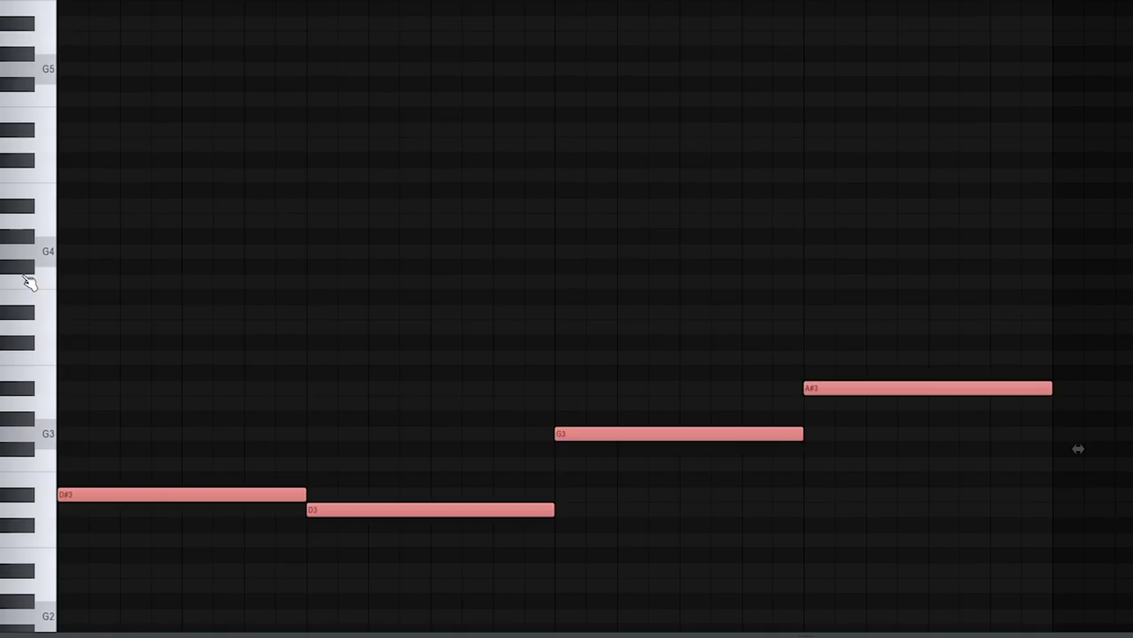
pyautogui.moveTo(30, 268); pyautogui.dragTo(124, 502)
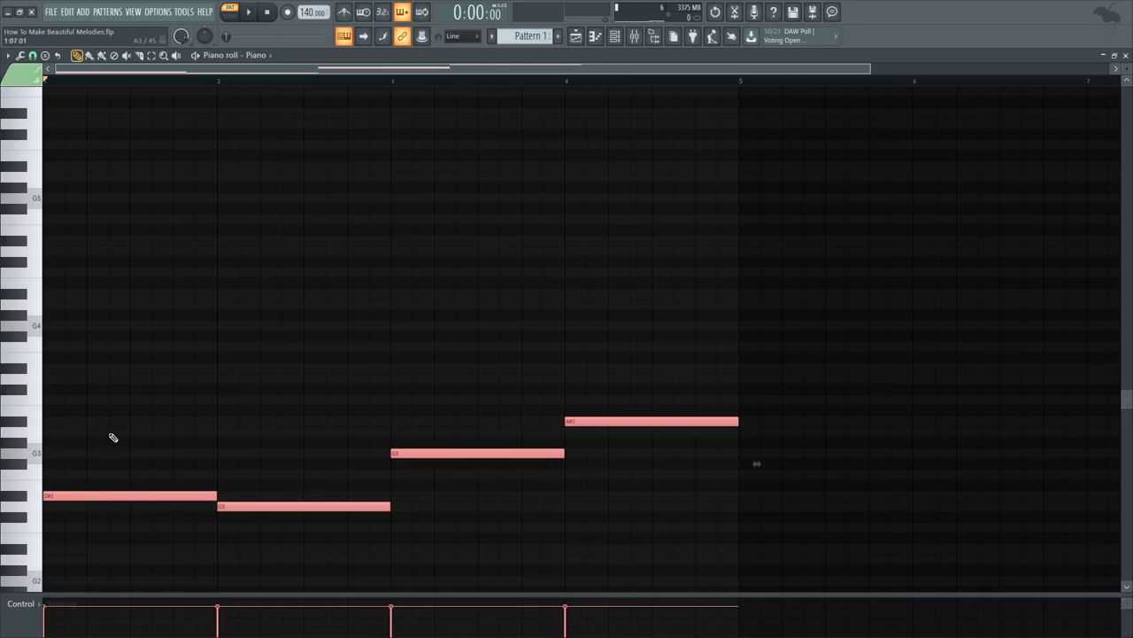
pyautogui.hotkey('ctrl', 'Up')
pyautogui.hotkey('ctrl', 'Up')
pyautogui.scroll(3, 114, 437)
pyautogui.hotkey('ctrl', 'd')
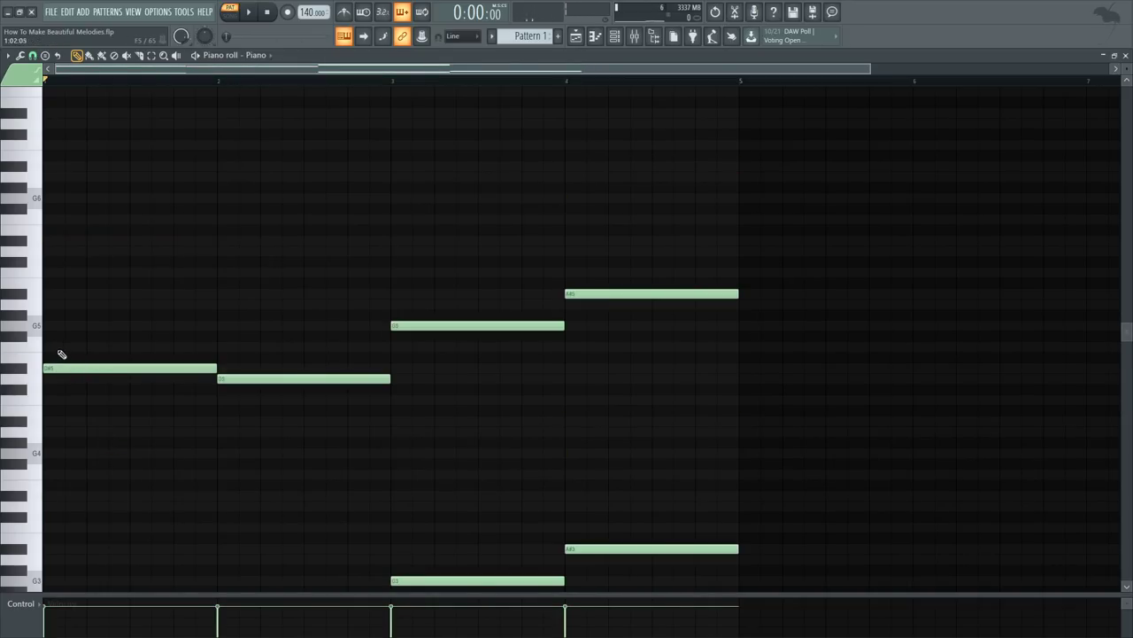
# - Stack one-bar notes G5, A#5 and D#6 above D#5 in bar 1, and F5, A5 and D6 above D5 in bar 2
pyautogui.moveTo(60, 326); pyautogui.dragTo(34, 326)
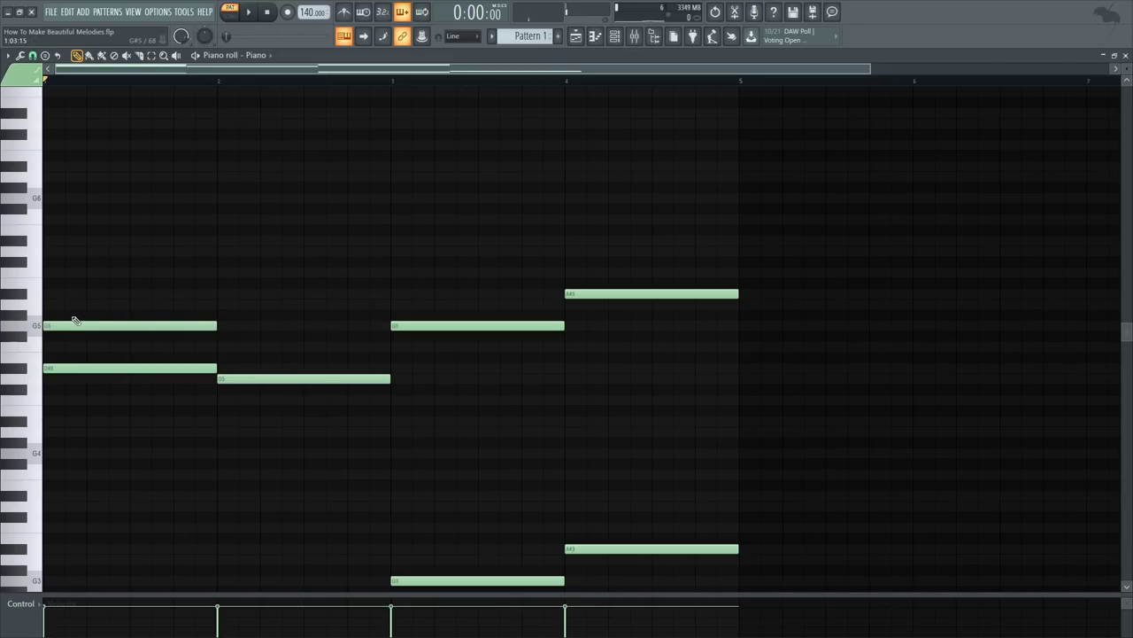
pyautogui.moveTo(62, 294); pyautogui.dragTo(43, 292)
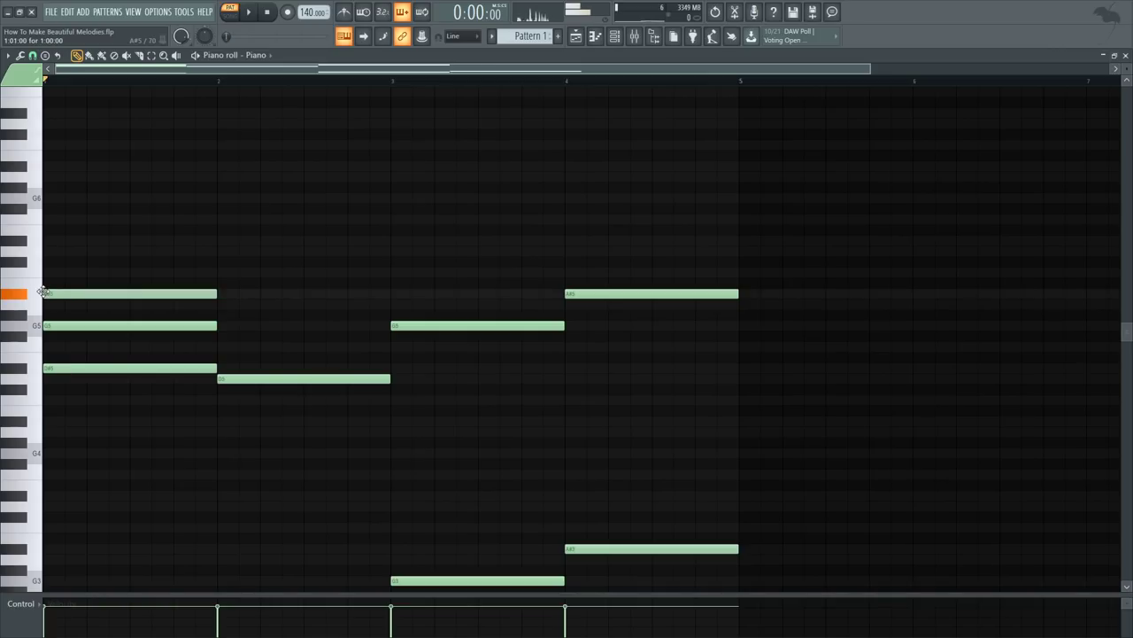
pyautogui.moveTo(65, 252); pyautogui.dragTo(41, 241)
pyautogui.rightClick(47, 254)
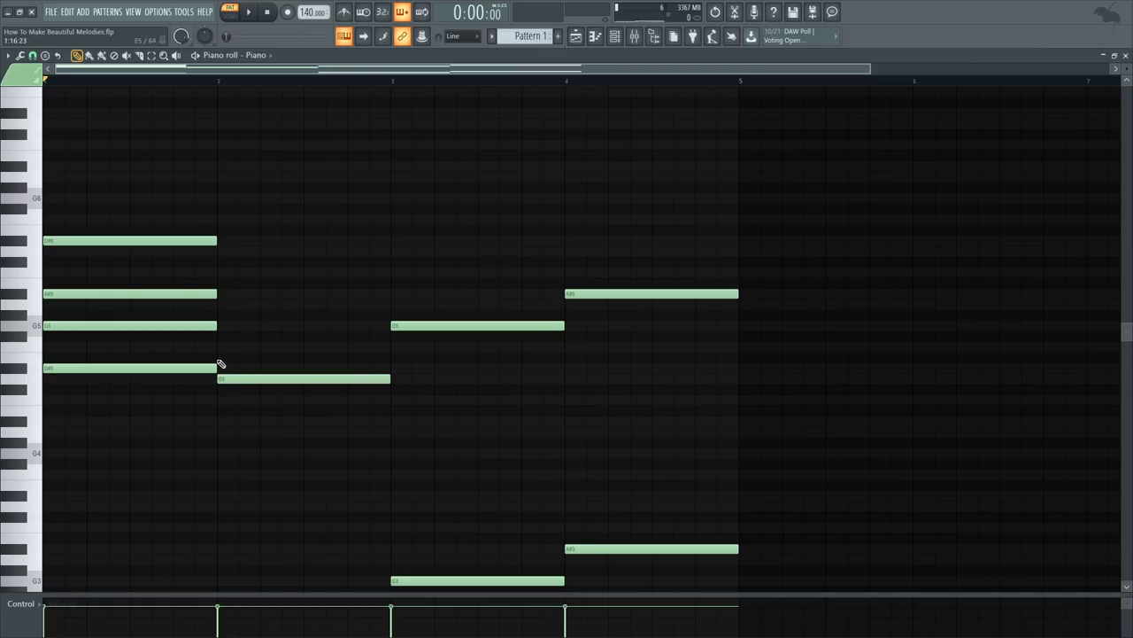
pyautogui.click(221, 345)
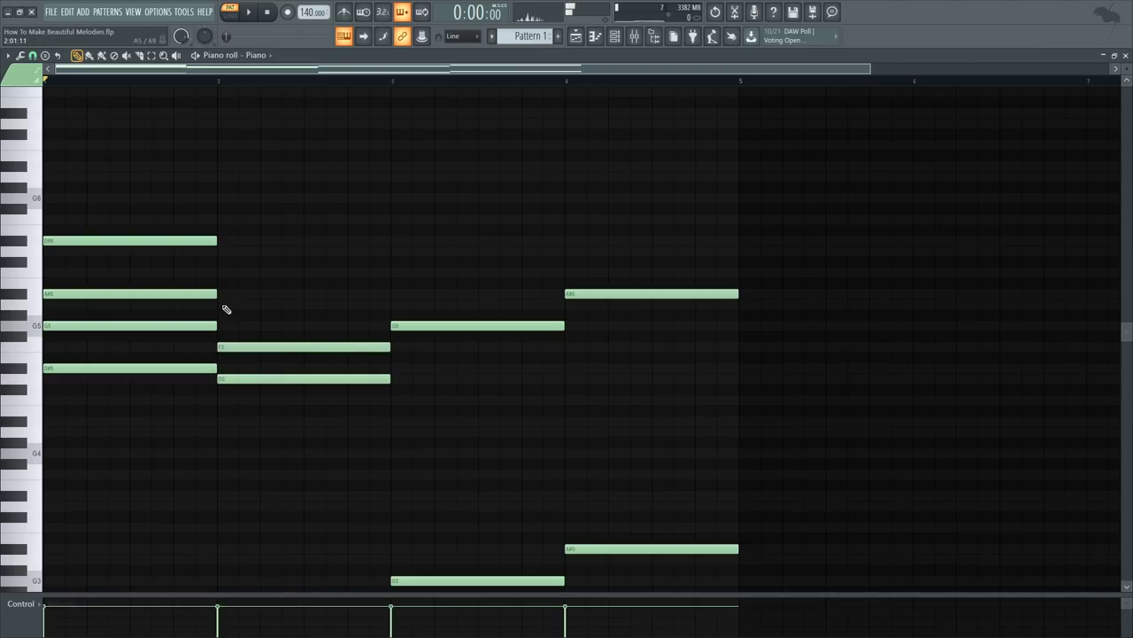
pyautogui.click(222, 303)
pyautogui.click(225, 251)
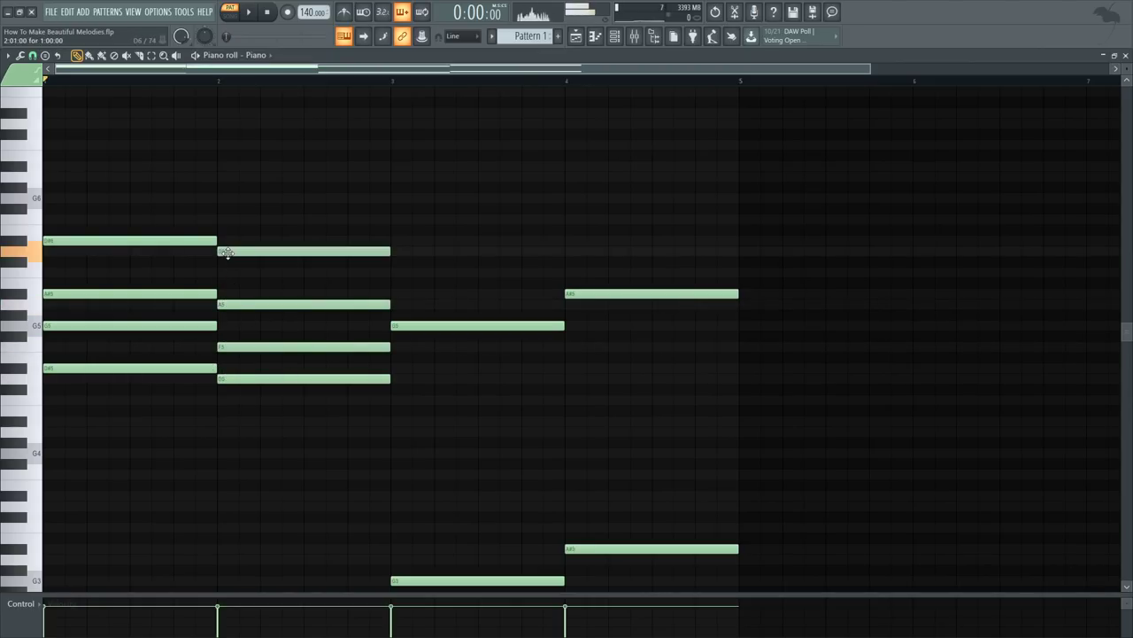
# - Stack A#5, D6 and G6 above G5 in bar 3 and D6, F6 and A#6 above A#5 in bar 4, and play the progression
pyautogui.click(395, 294)
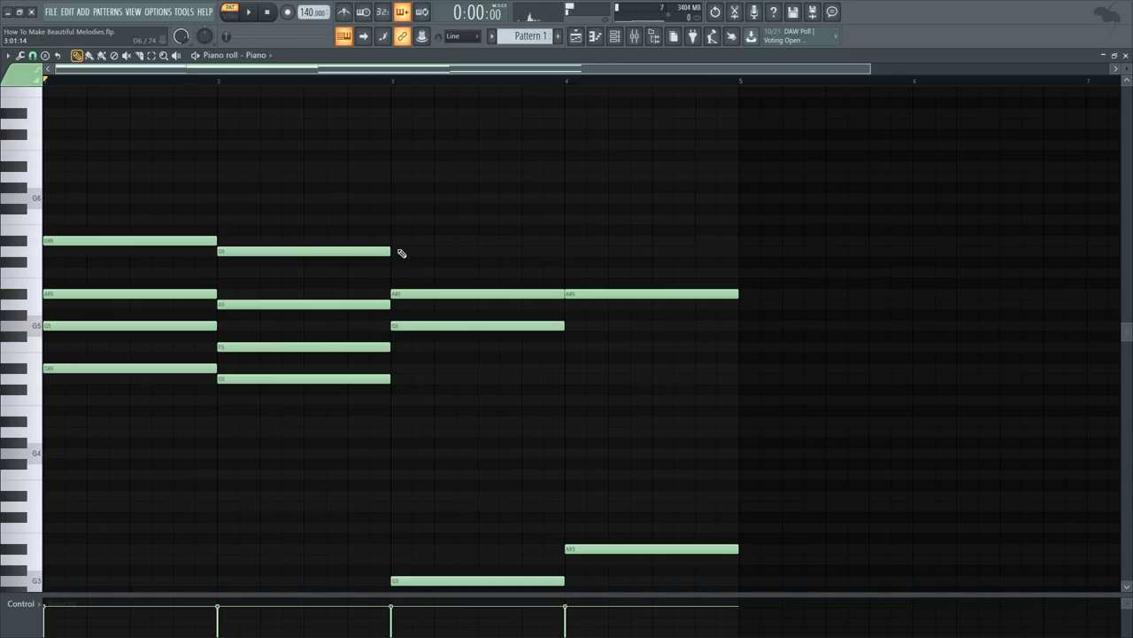
pyautogui.click(398, 250)
pyautogui.click(396, 199)
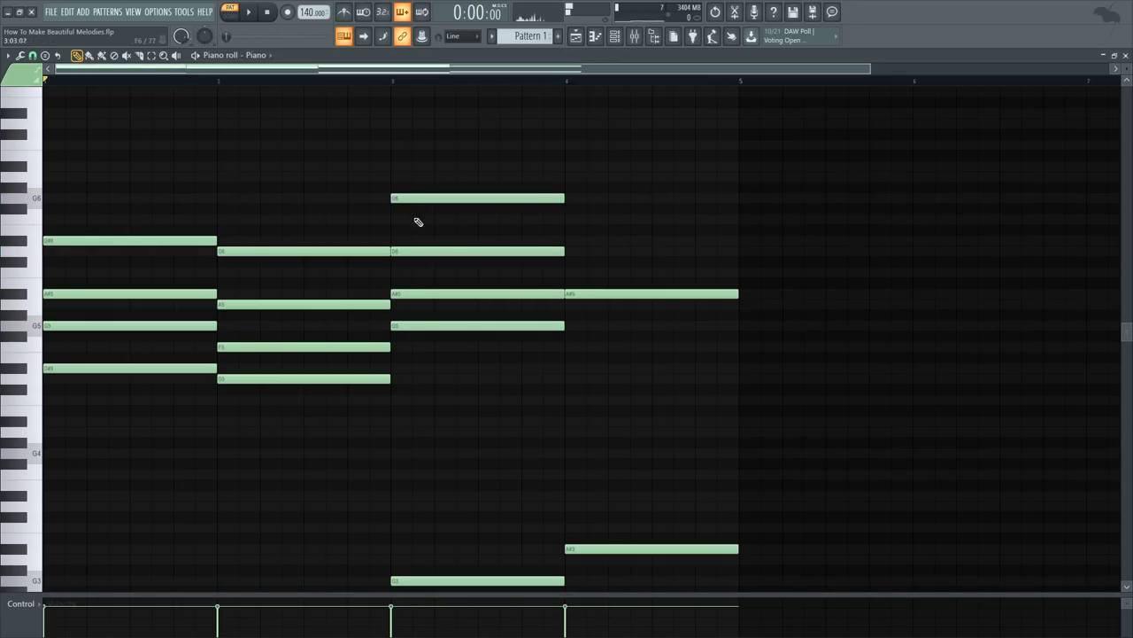
pyautogui.click(568, 252)
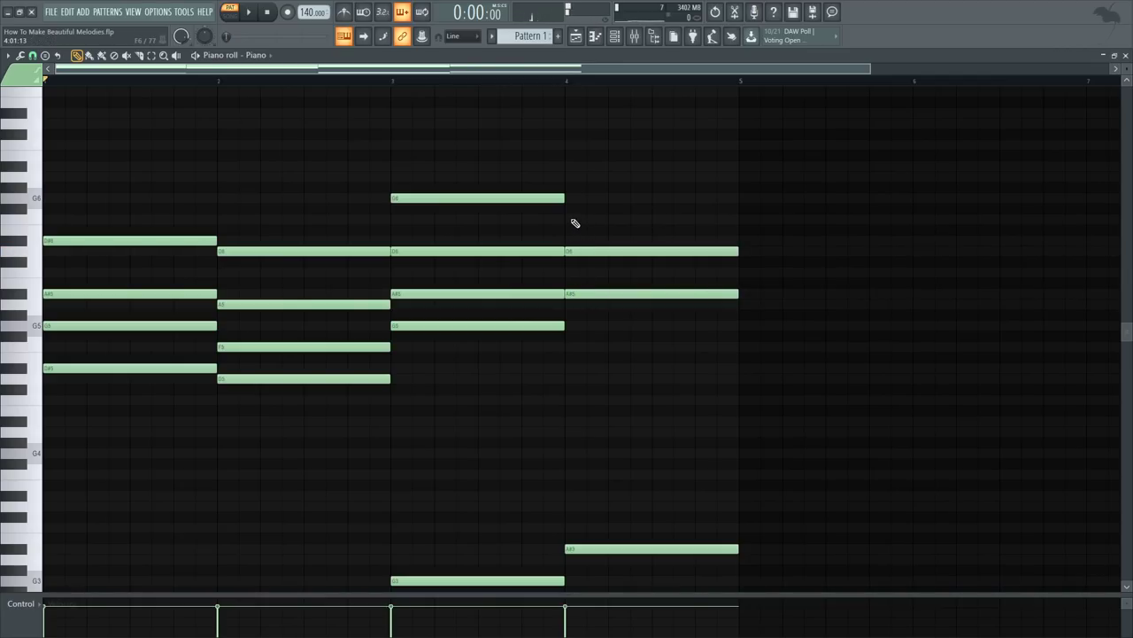
pyautogui.click(570, 218)
pyautogui.moveTo(575, 188); pyautogui.dragTo(569, 164)
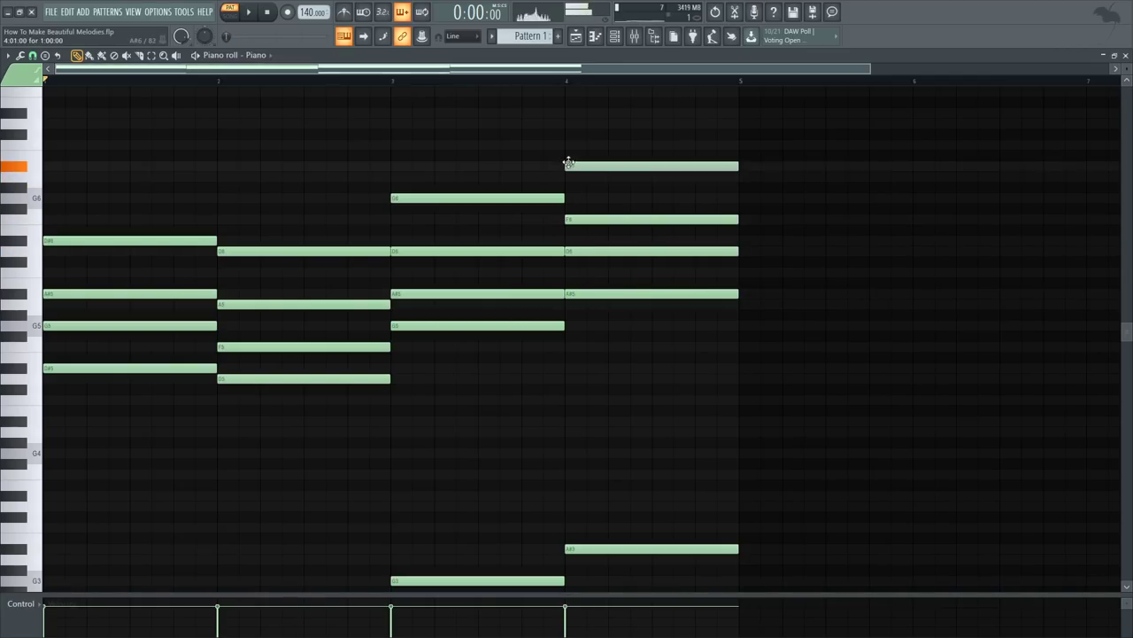
pyautogui.press('space')
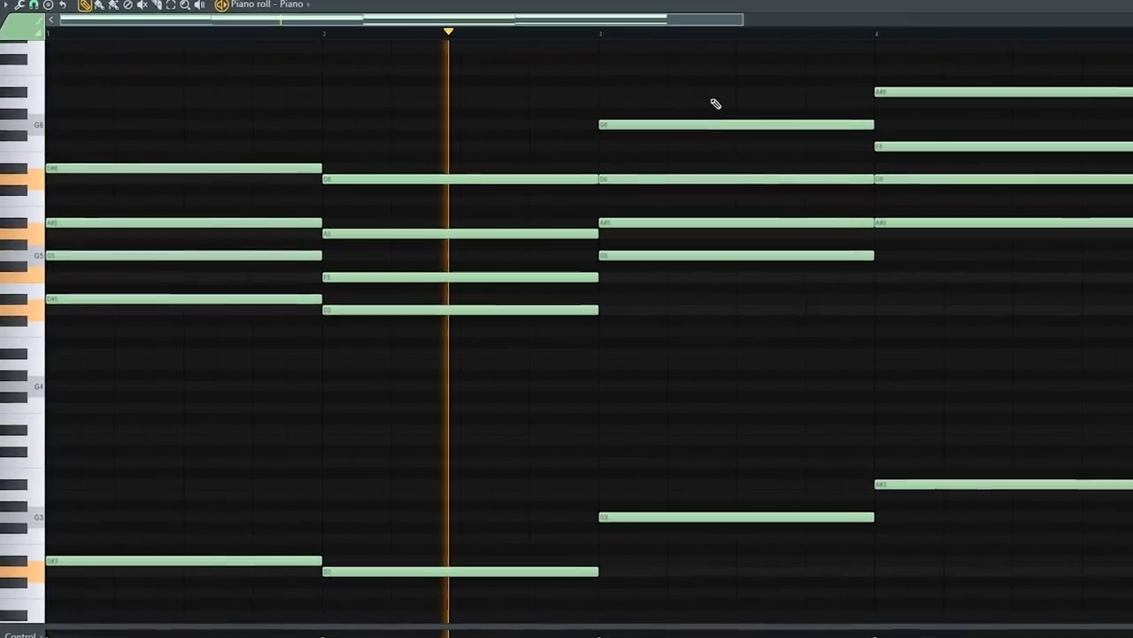
pyautogui.moveTo(812, 4); pyautogui.dragTo(1024, 30)
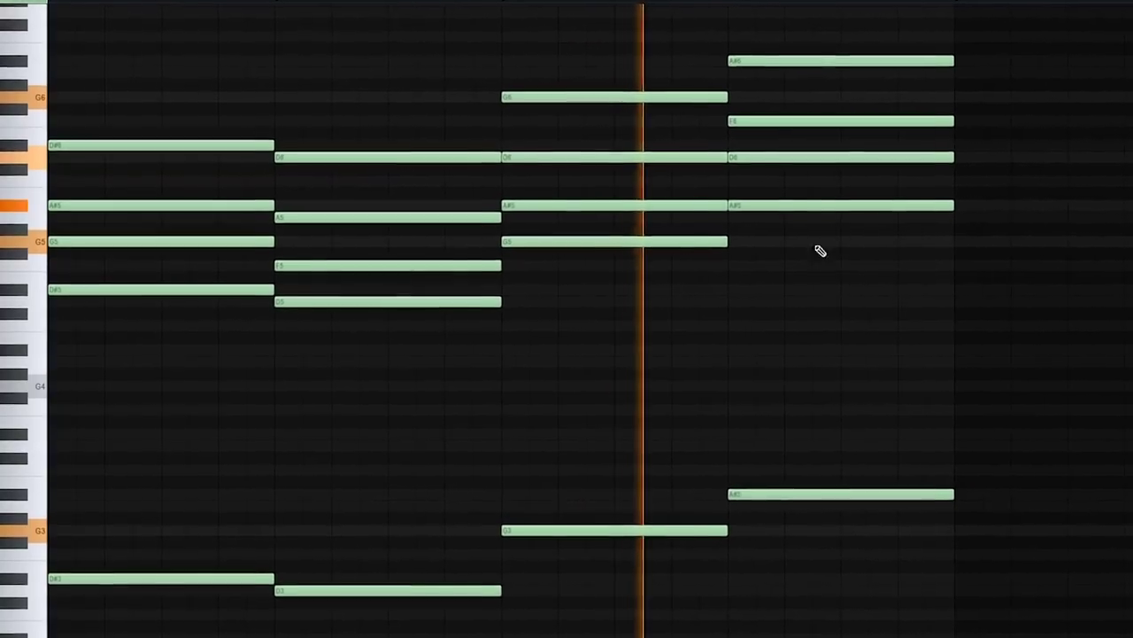
pyautogui.press('space')
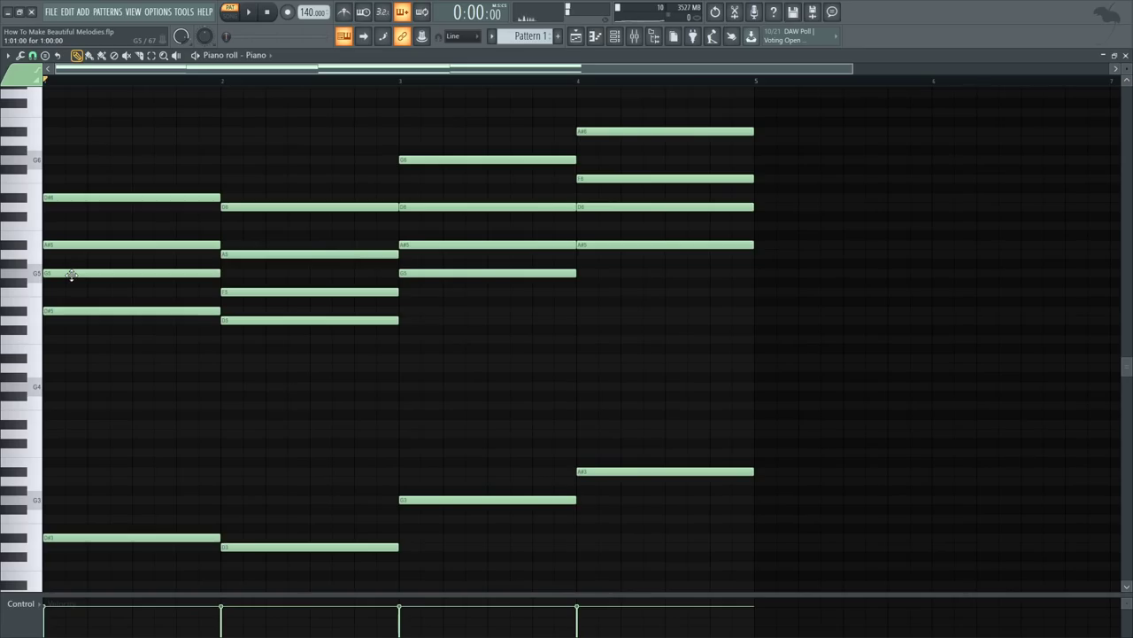
# - Shift the second note of each upper chord (G5, F5, A#5, D6) half a beat to the right
pyautogui.keyDown('ctrl'); pyautogui.click(72, 272); pyautogui.keyUp('ctrl')
pyautogui.keyDown('ctrl'); pyautogui.click(266, 292); pyautogui.keyUp('ctrl')
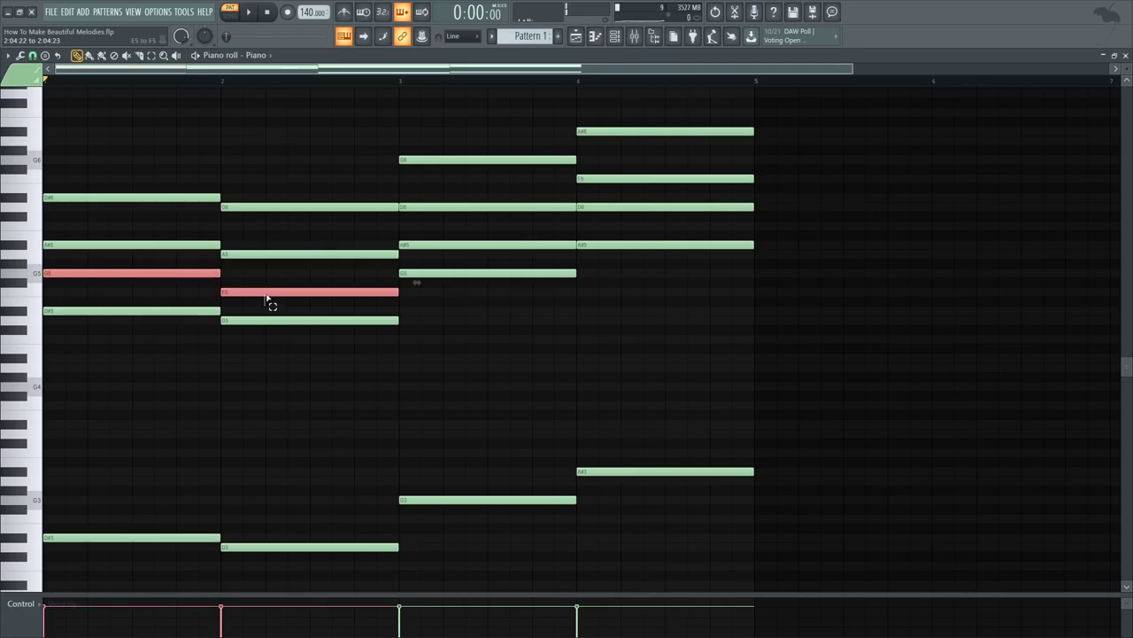
pyautogui.keyDown('ctrl'); pyautogui.keyDown('shift'); pyautogui.click(454, 245); pyautogui.keyUp('shift'); pyautogui.keyUp('ctrl')
pyautogui.keyDown('ctrl'); pyautogui.keyDown('shift'); pyautogui.click(602, 207); pyautogui.keyUp('shift'); pyautogui.keyUp('ctrl')
pyautogui.moveTo(296, 292); pyautogui.dragTo(318, 293)
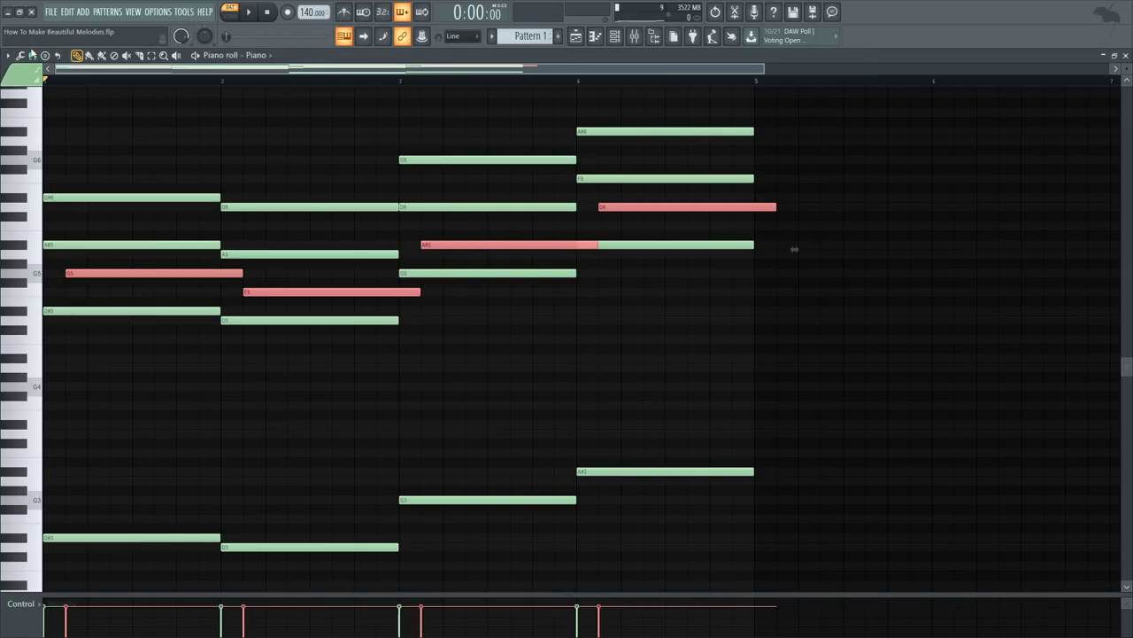
pyautogui.click(34, 56)
pyautogui.click(162, 162)
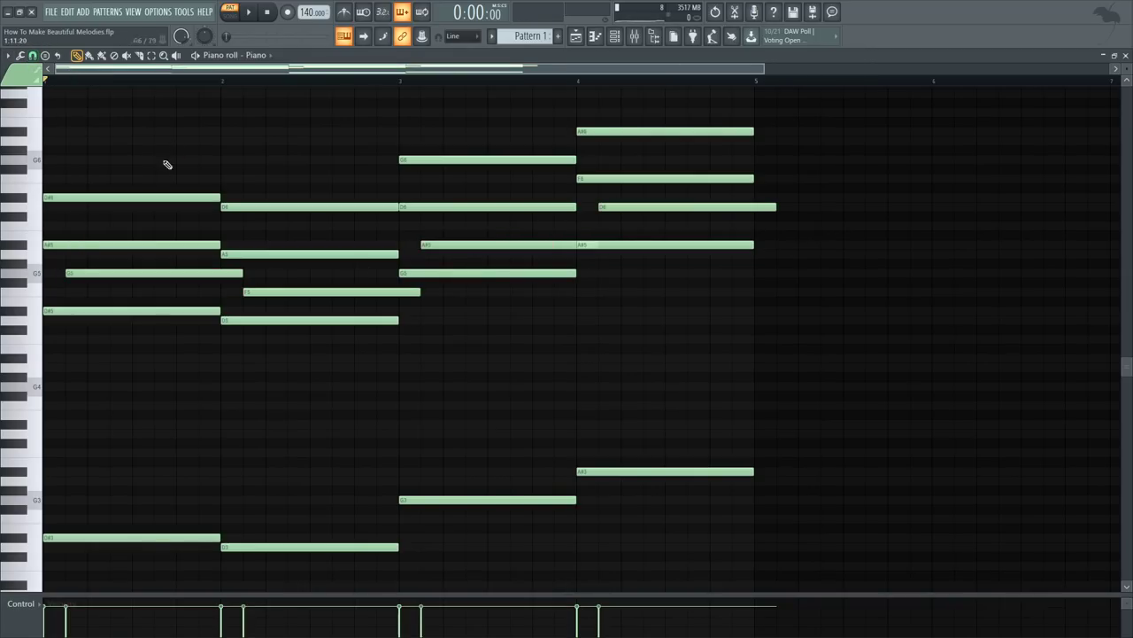
# - Trim the ends of the shifted G5, F5, A#5 and D6 notes back to their bar lines
pyautogui.keyDown('ctrl'); pyautogui.keyDown('shift'); pyautogui.click(198, 273); pyautogui.keyUp('shift'); pyautogui.keyUp('ctrl')
pyautogui.keyDown('ctrl'); pyautogui.keyDown('shift'); pyautogui.click(283, 292); pyautogui.keyUp('shift'); pyautogui.keyUp('ctrl')
pyautogui.moveTo(481, 233); pyautogui.dragTo(510, 248)
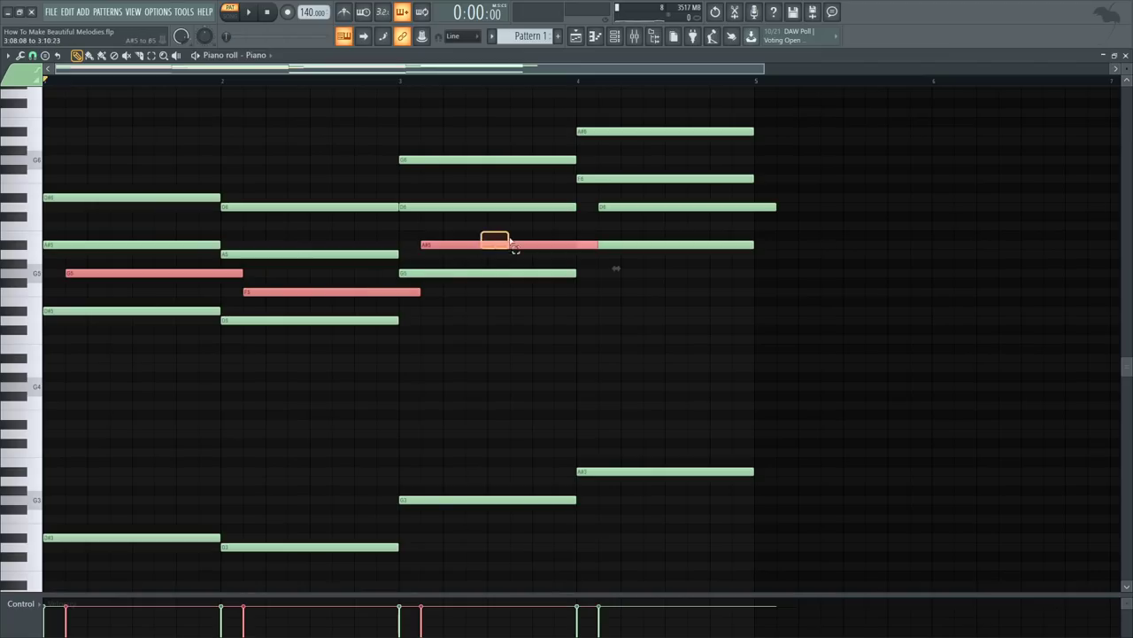
pyautogui.keyDown('ctrl'); pyautogui.keyDown('shift'); pyautogui.click(660, 207); pyautogui.keyUp('shift'); pyautogui.keyUp('ctrl')
pyautogui.moveTo(773, 207); pyautogui.dragTo(754, 214)
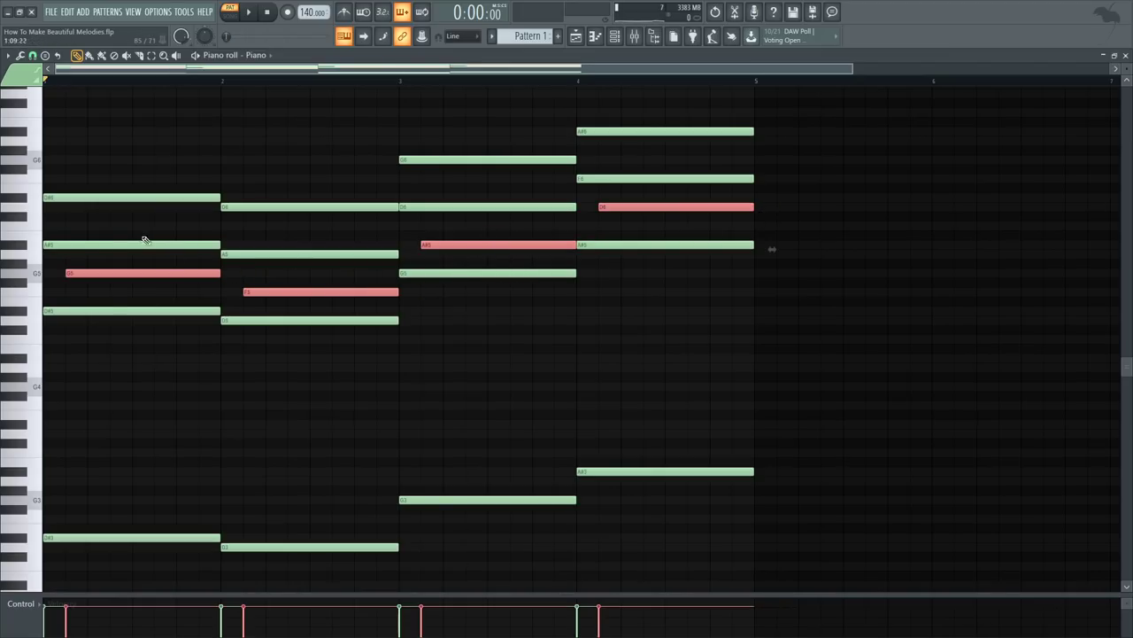
# - Shift the top note of each chord (D#6, D6, G6, A#6) one beat to the right
pyautogui.moveTo(116, 229); pyautogui.dragTo(126, 185)
pyautogui.moveTo(446, 133); pyautogui.dragTo(453, 170)
pyautogui.moveTo(369, 183); pyautogui.dragTo(376, 214)
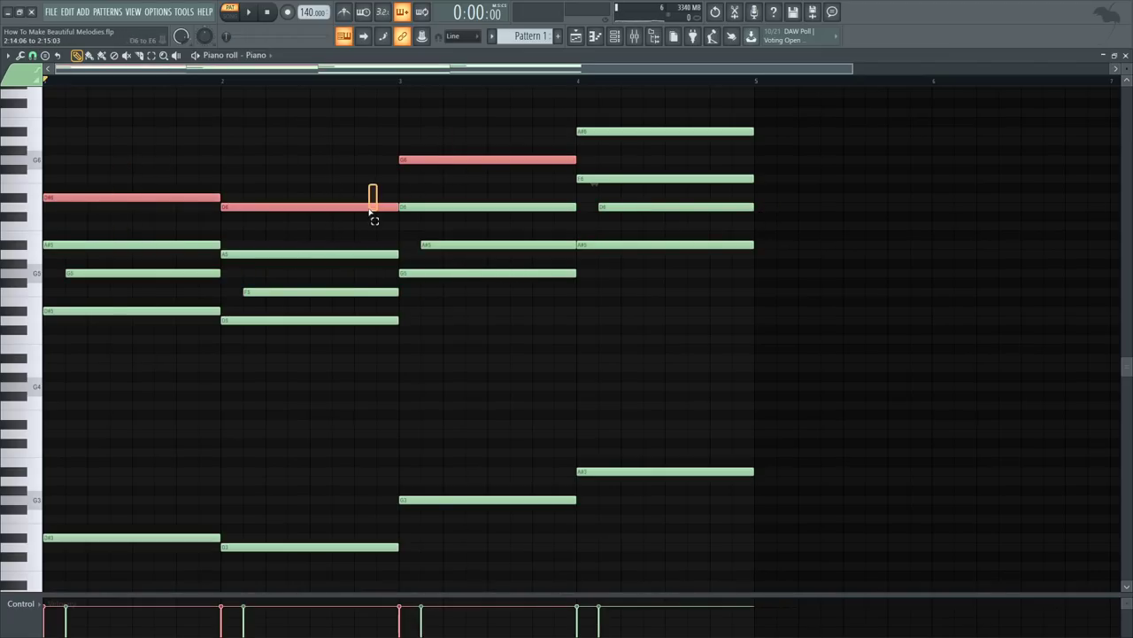
pyautogui.moveTo(730, 113); pyautogui.dragTo(742, 152)
pyautogui.moveTo(129, 198); pyautogui.dragTo(167, 192)
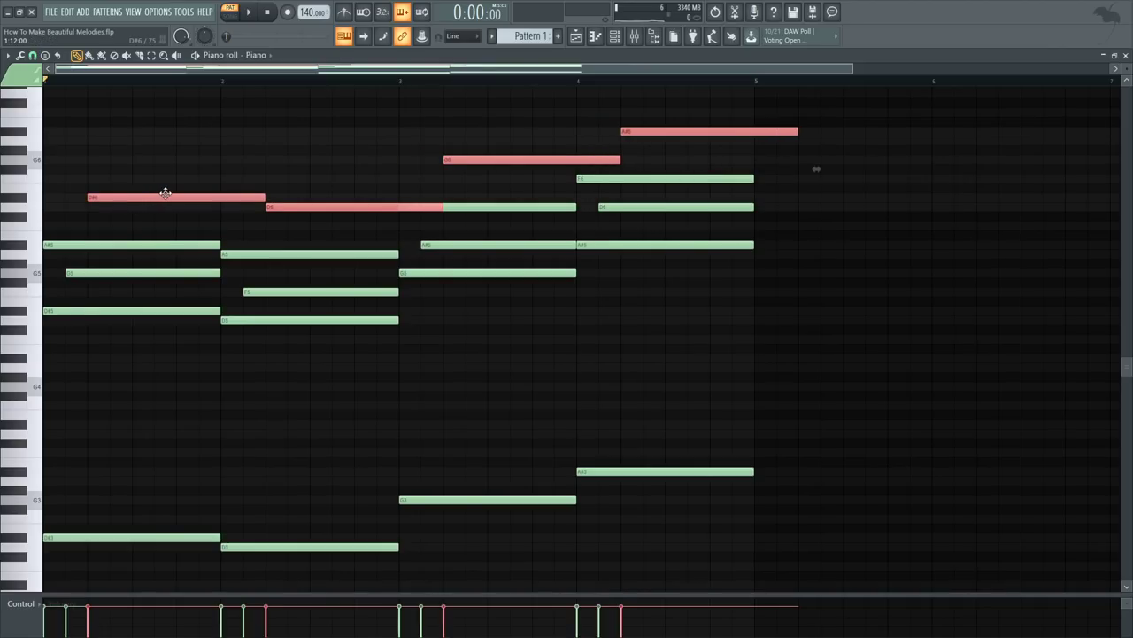
# - Trim the shifted top notes to end at their bar lines while the progression plays
pyautogui.press('space')
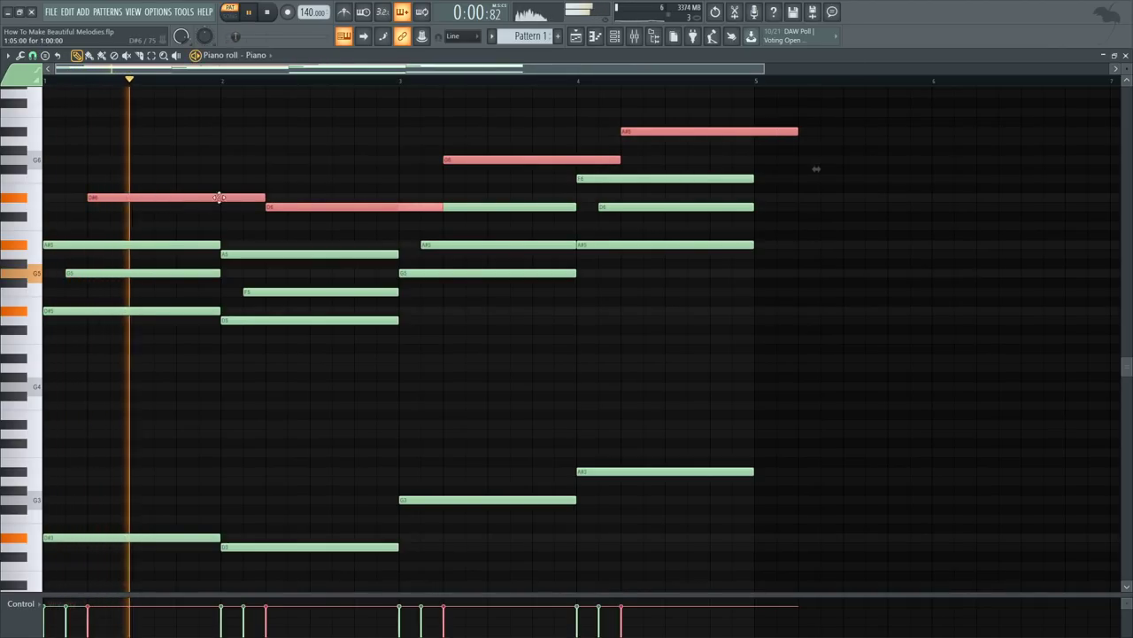
pyautogui.moveTo(262, 199); pyautogui.dragTo(223, 197)
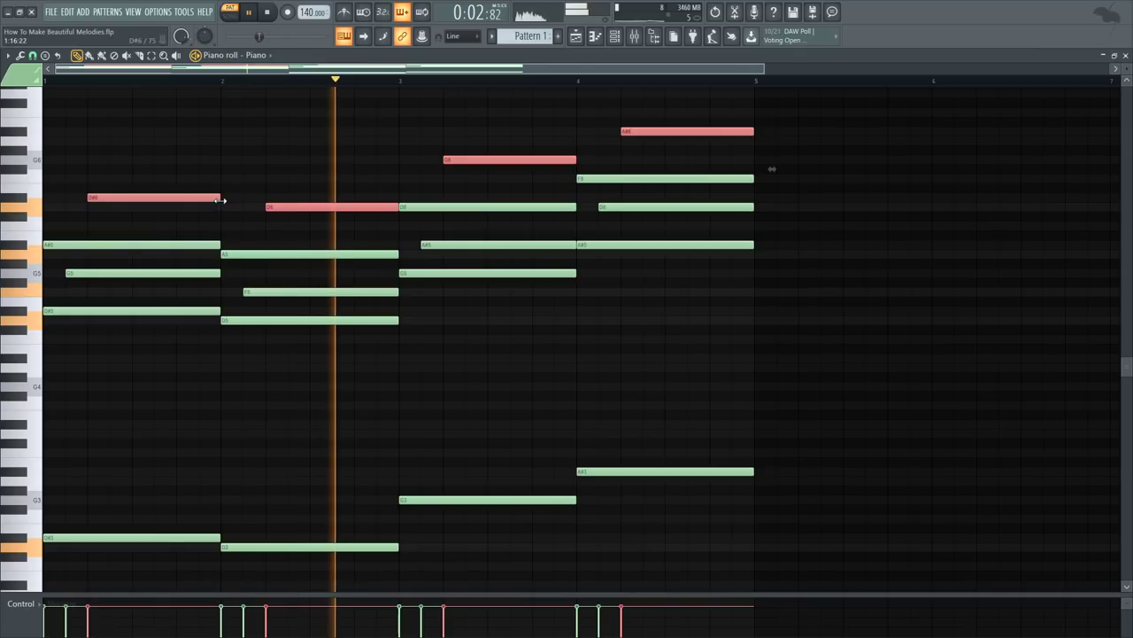
pyautogui.click(393, 163)
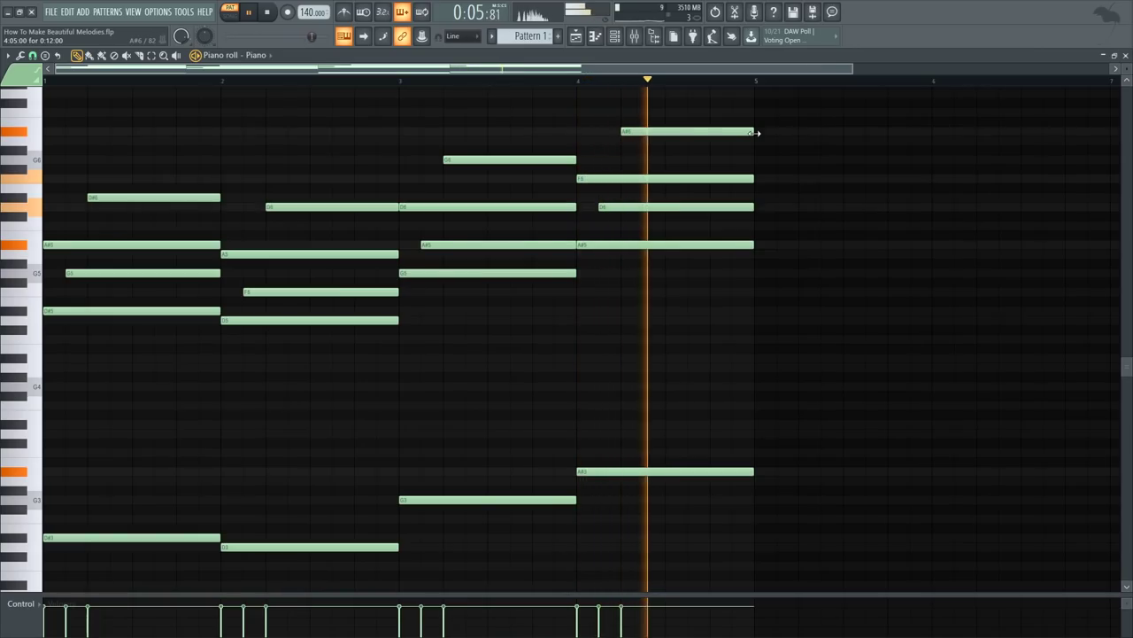
# - Turn the top A#6 of bar 4 into a run of one-beat A6, A#6 and A6 notes on beats 2 to 4
pyautogui.press('space')
pyautogui.moveTo(755, 133); pyautogui.dragTo(659, 141)
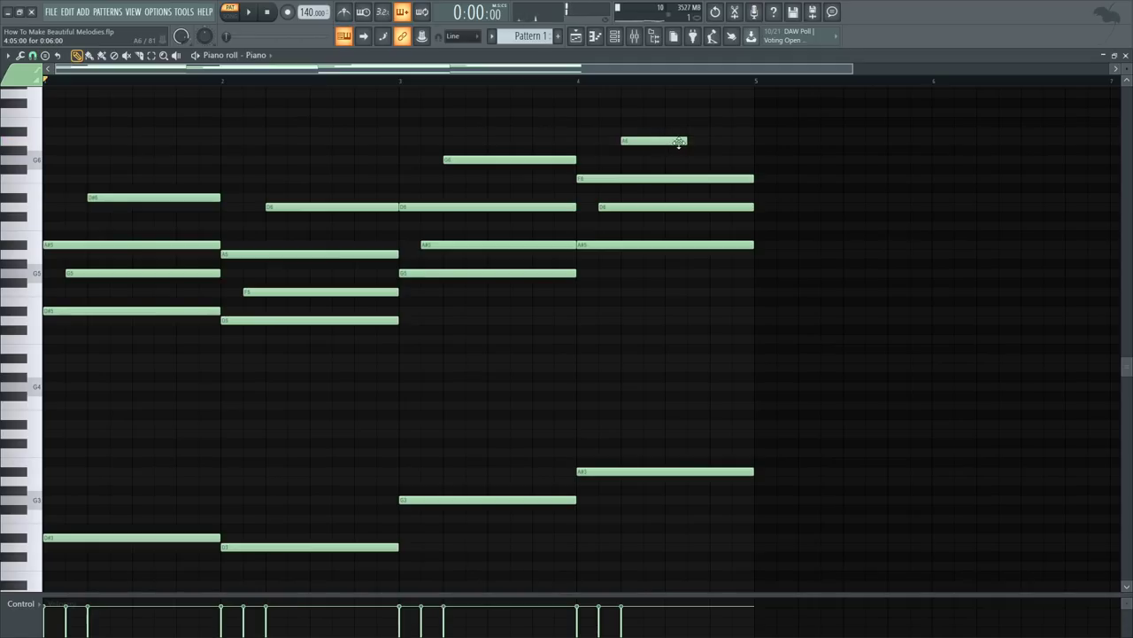
pyautogui.click(580, 81)
pyautogui.press('space')
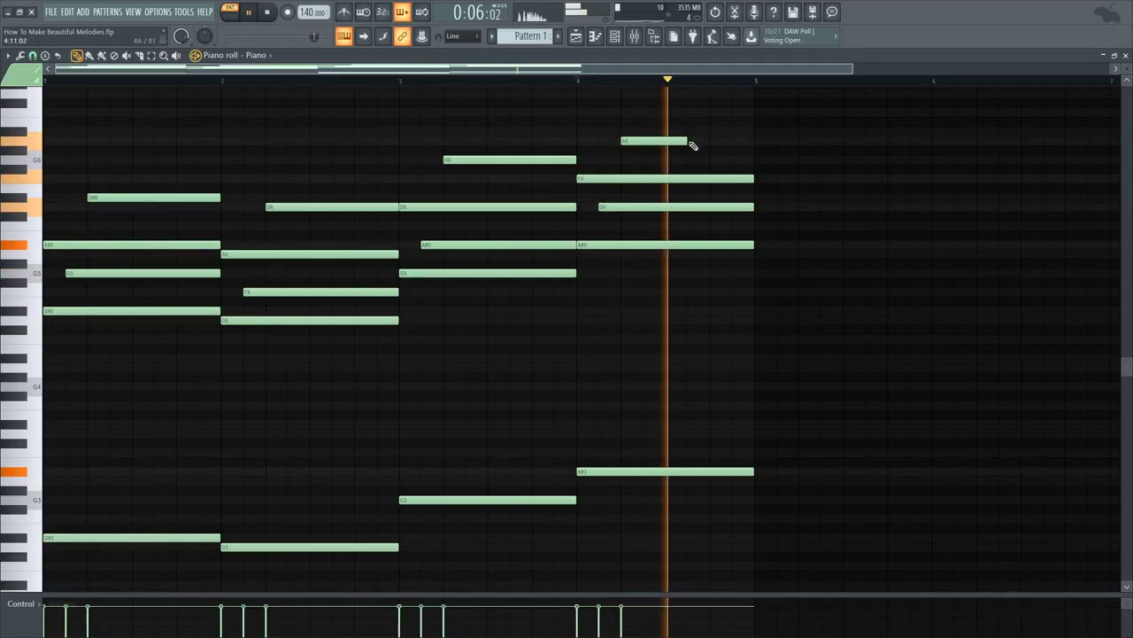
pyautogui.moveTo(689, 141); pyautogui.dragTo(673, 142)
pyautogui.click(671, 131)
pyautogui.click(716, 141)
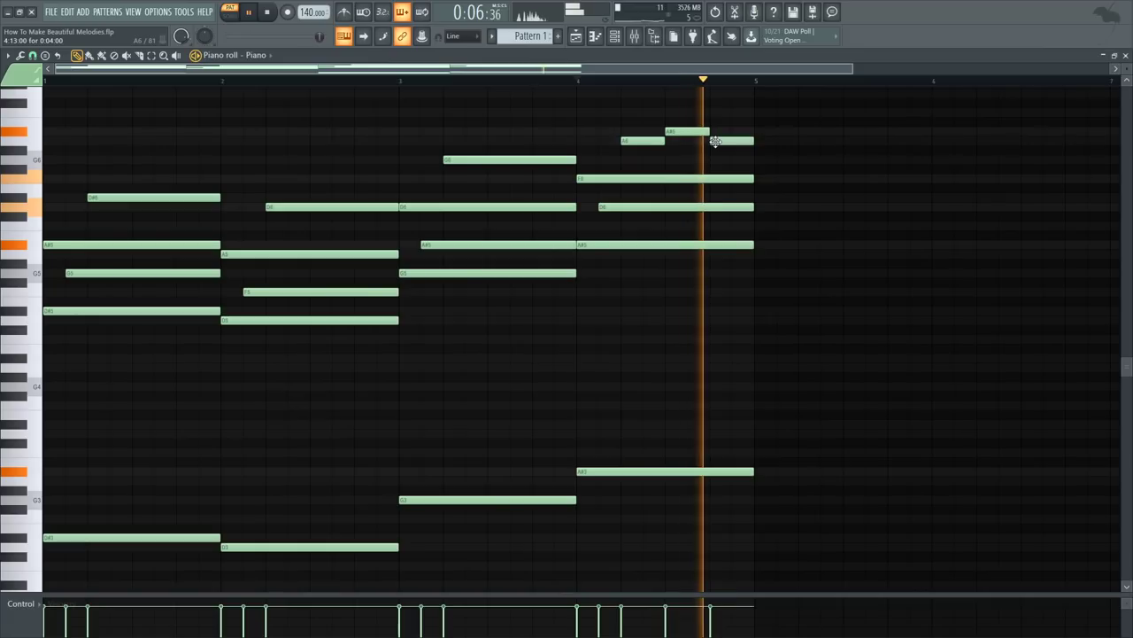
pyautogui.press('space')
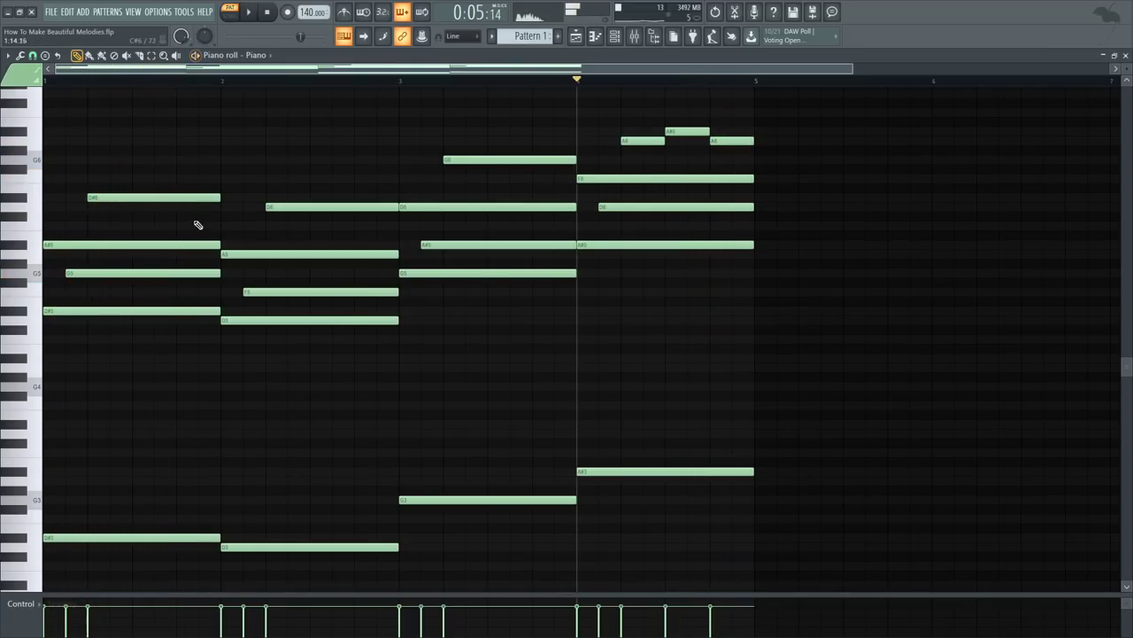
# - Return the playhead to the start and set the piano roll's grid snap to 1/2 step
pyautogui.click(48, 82)
pyautogui.click(33, 56)
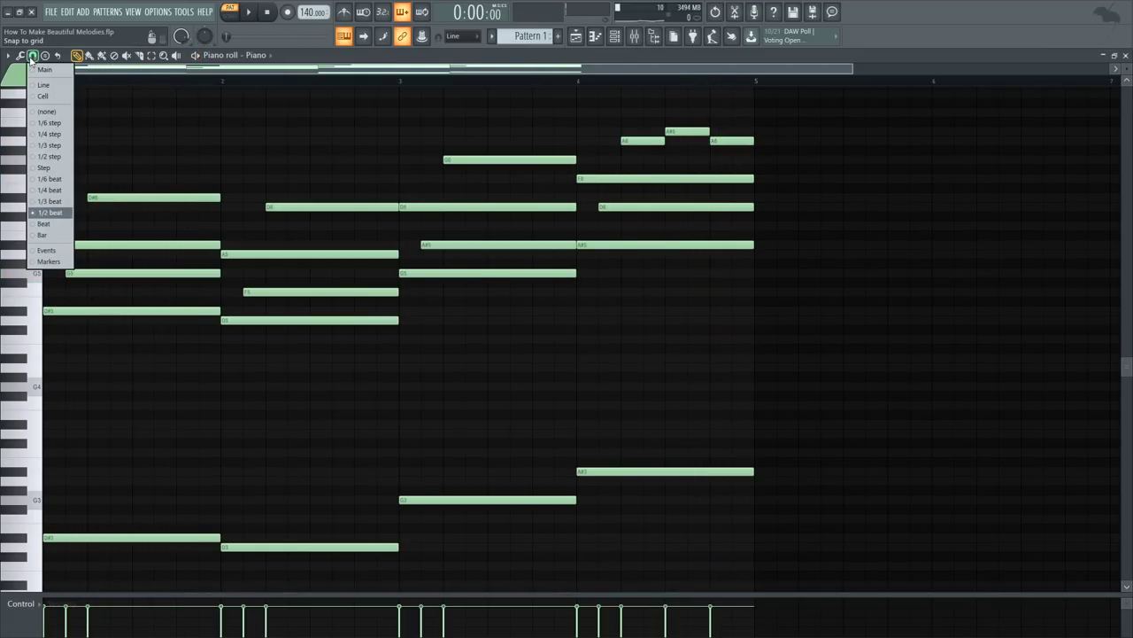
pyautogui.click(44, 157)
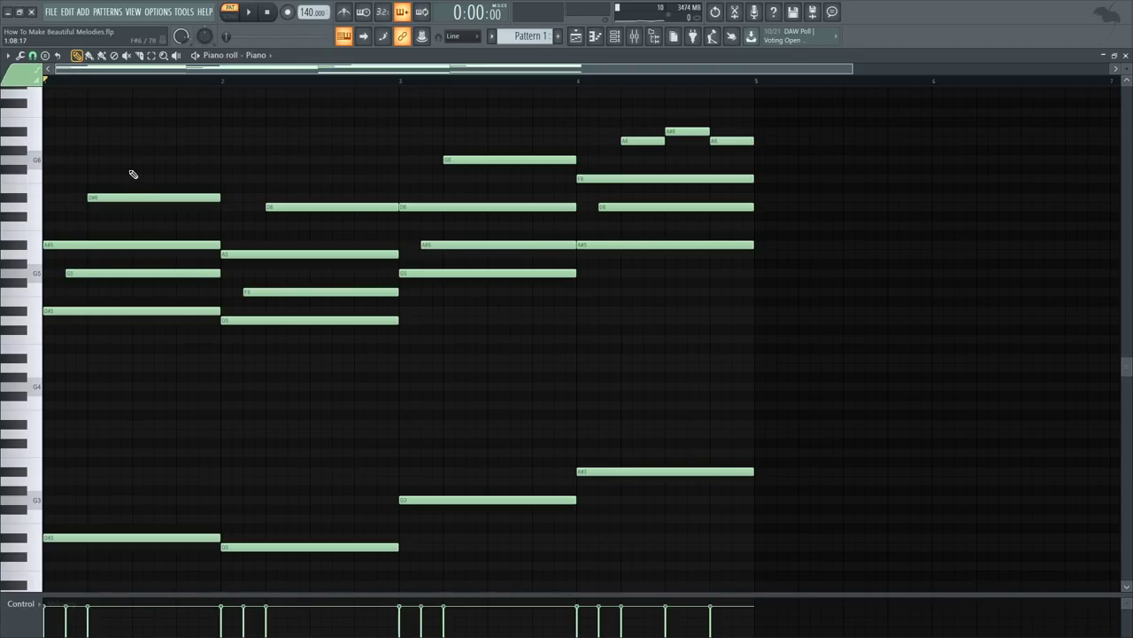
# - Add one-beat A#6 and C7 melody notes on beats 3 and 4 of bar 1 and play them back
pyautogui.scroll(3, 122, 177)
pyautogui.press('space')
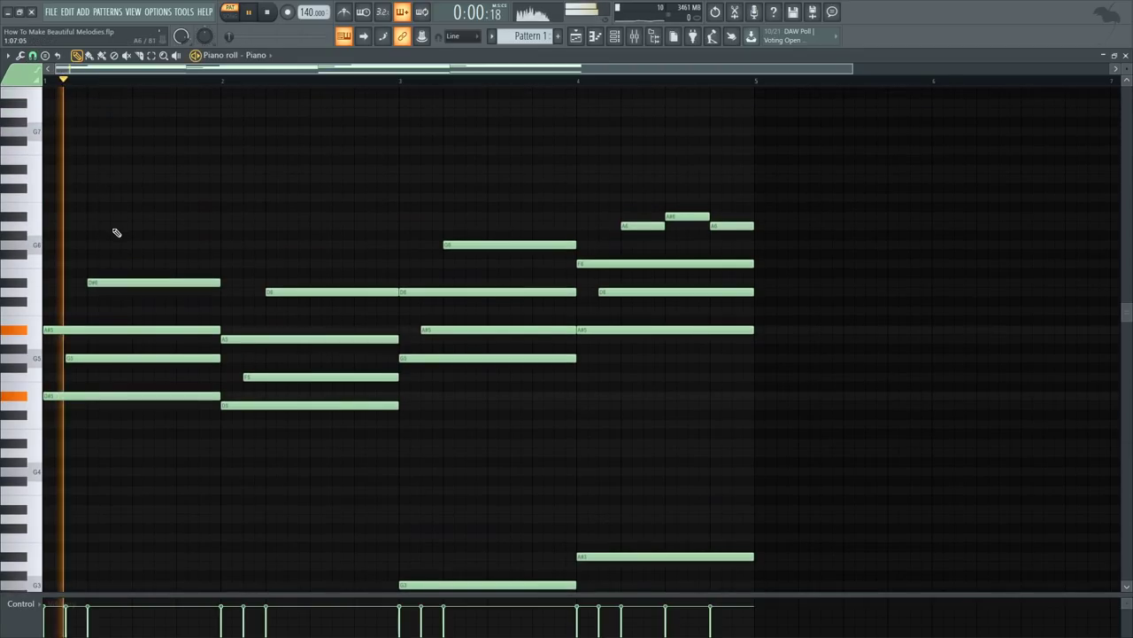
pyautogui.press('space')
pyautogui.click(133, 217)
pyautogui.press('space')
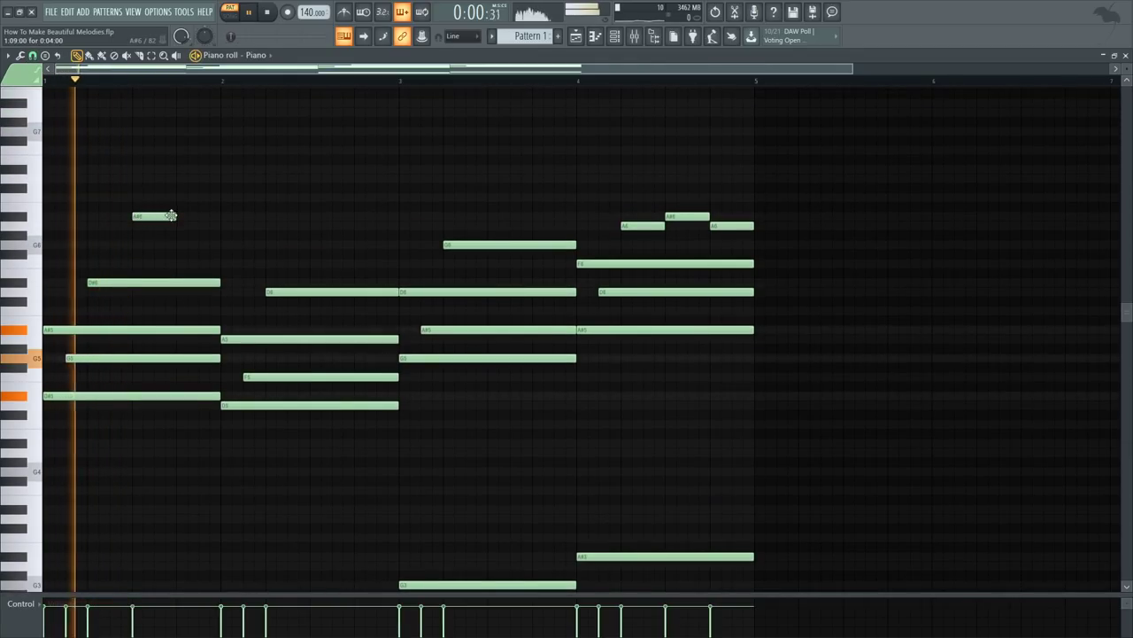
pyautogui.click(178, 196)
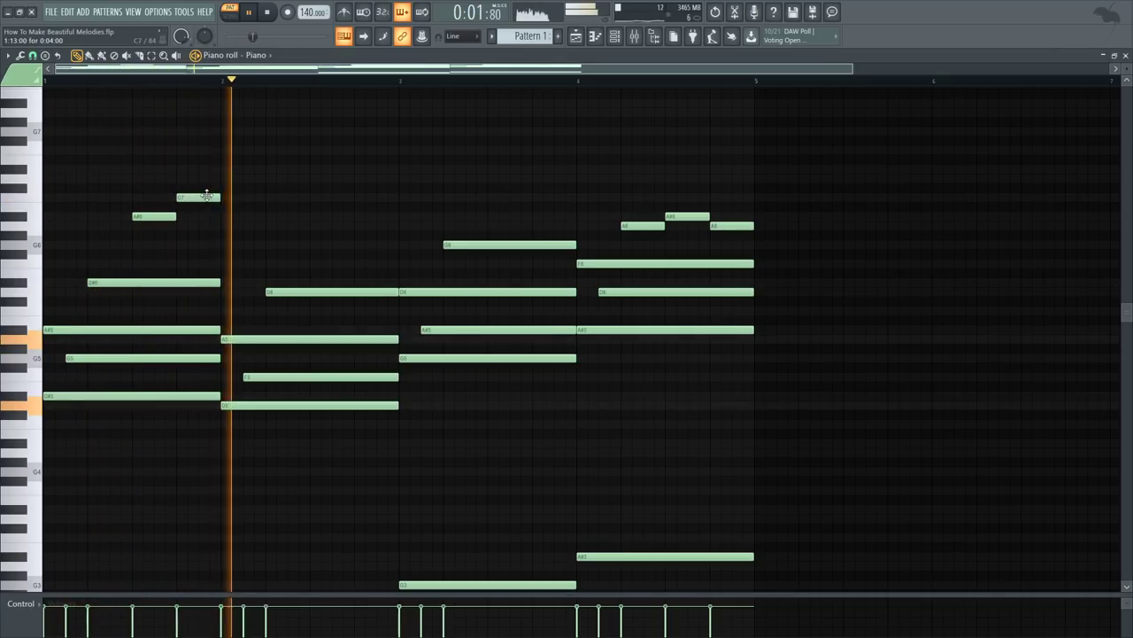
pyautogui.press('space')
# - Place a one-beat D7 melody note on beat 2 of bar 2 and audition it with the chords
pyautogui.click(309, 168)
pyautogui.moveTo(285, 172); pyautogui.dragTo(268, 180)
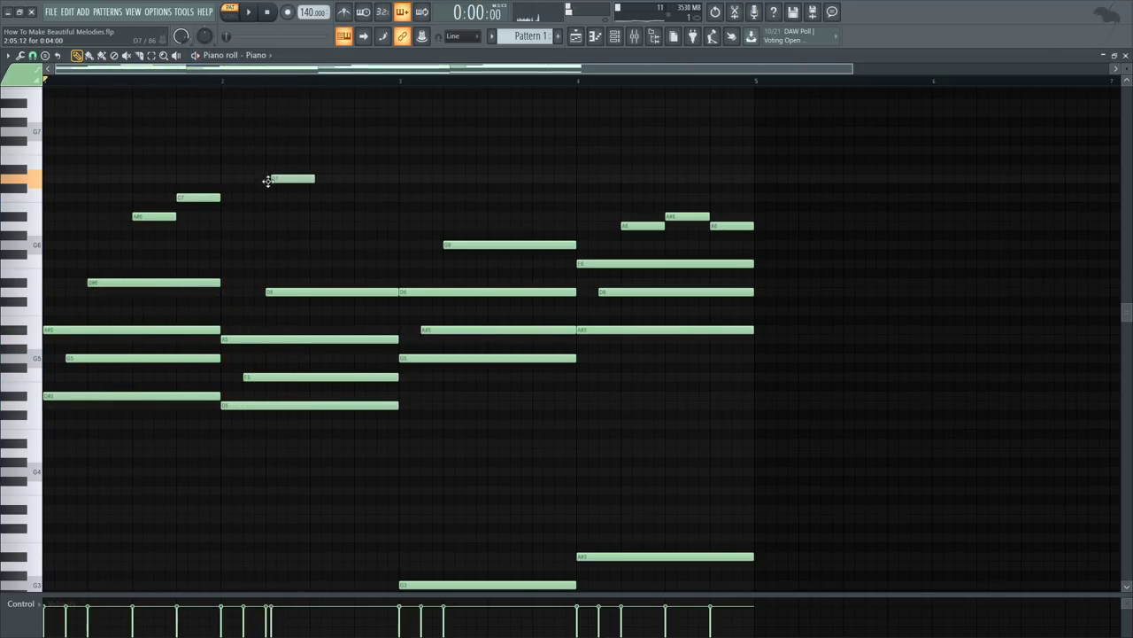
pyautogui.click(222, 83)
pyautogui.press('space')
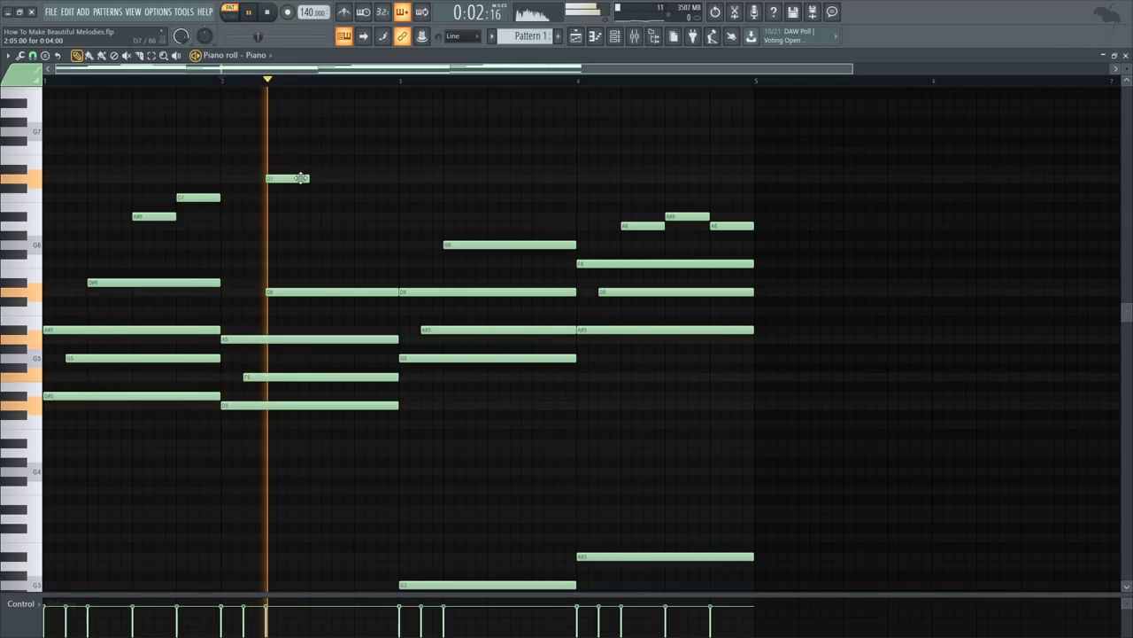
pyautogui.press('space')
pyautogui.press('space')
pyautogui.press('space')
pyautogui.click(44, 82)
pyautogui.press('space')
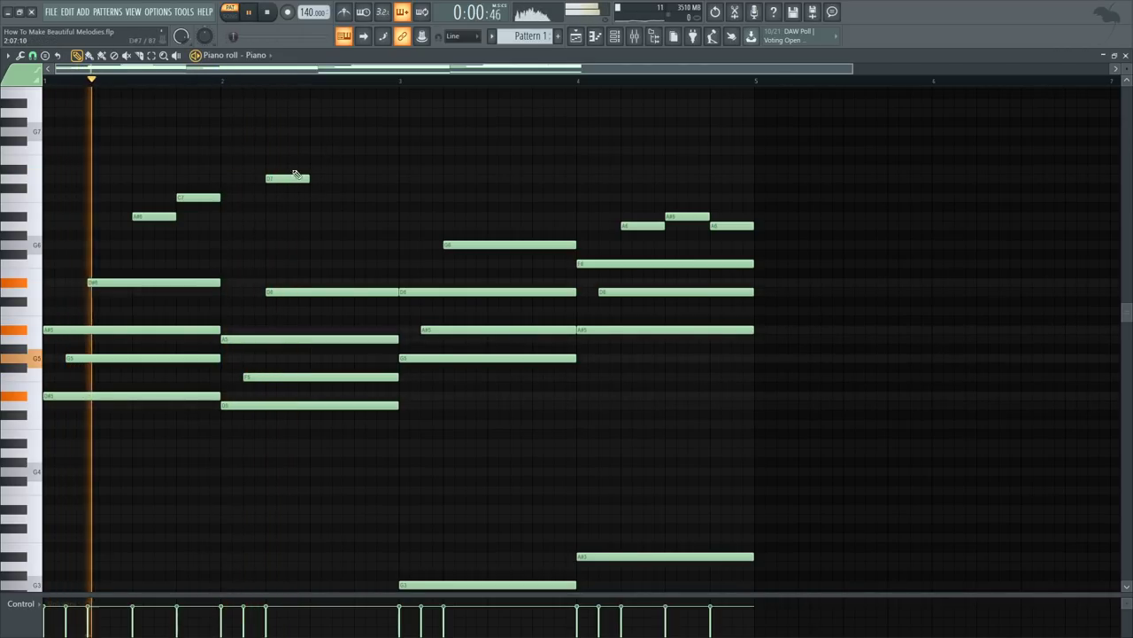
# - Move the D7 to G7 on beat 3 of bar 2 and build a descending half-beat run of G7, F7, D#7 and D7
pyautogui.moveTo(300, 180); pyautogui.dragTo(311, 133)
pyautogui.press('space')
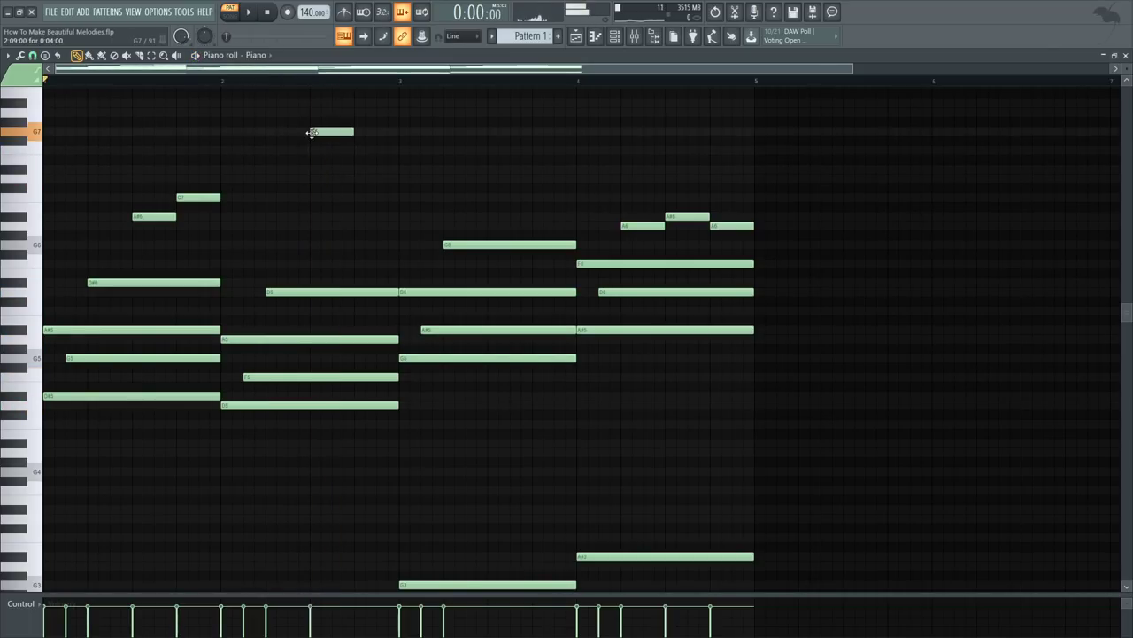
pyautogui.click(341, 155)
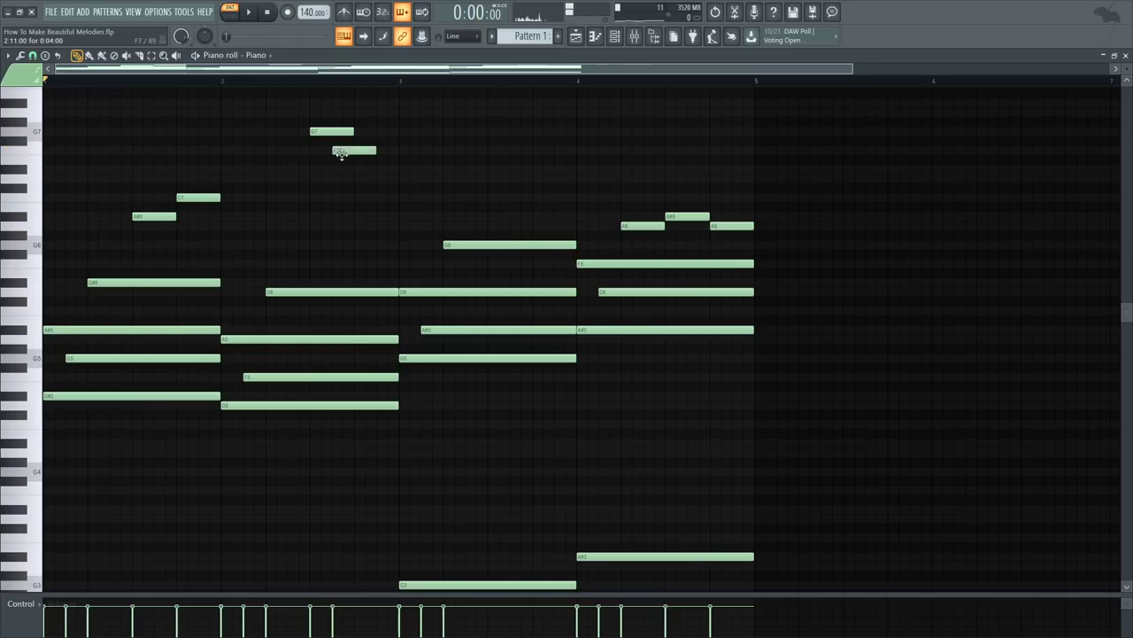
pyautogui.click(379, 178)
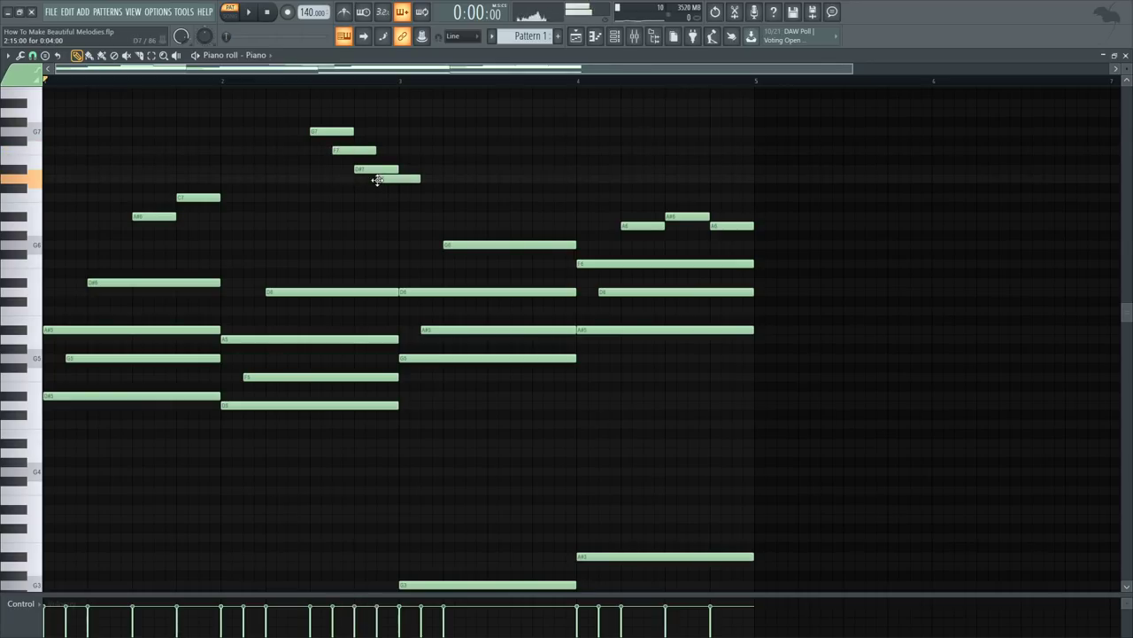
pyautogui.press('space')
pyautogui.moveTo(326, 109); pyautogui.dragTo(396, 182)
pyautogui.rightClick(403, 196)
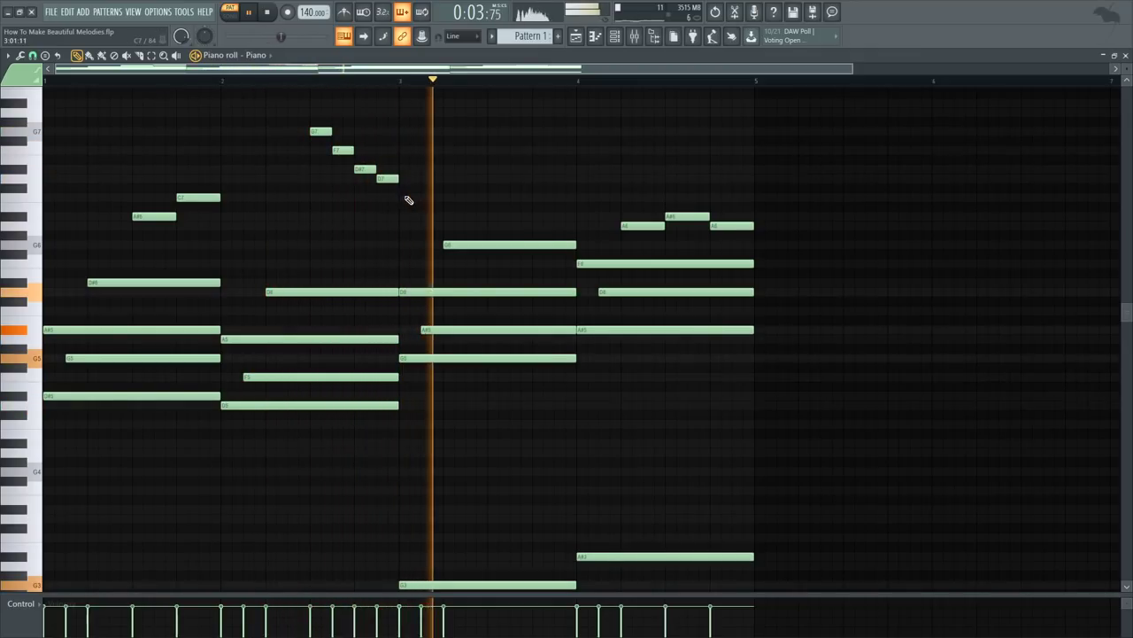
pyautogui.press('space')
# - Copy the six melody notes of bars 1 and 2 to the same positions in bars 3 and 4
pyautogui.moveTo(139, 227); pyautogui.dragTo(415, 108)
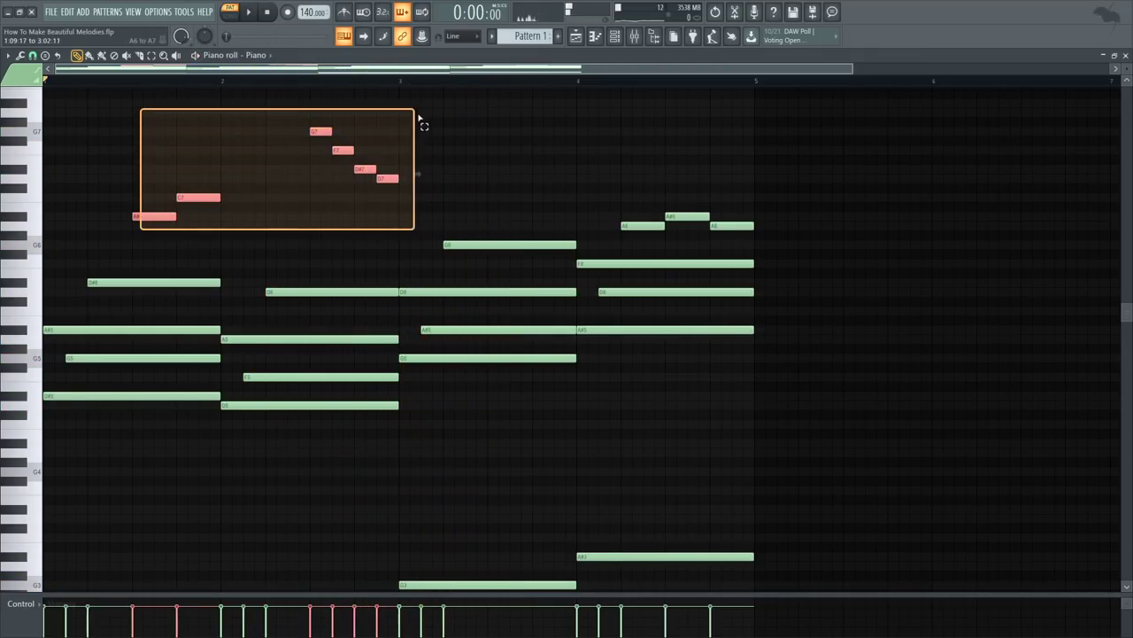
pyautogui.moveTo(157, 216); pyautogui.dragTo(513, 216)
pyautogui.press('space')
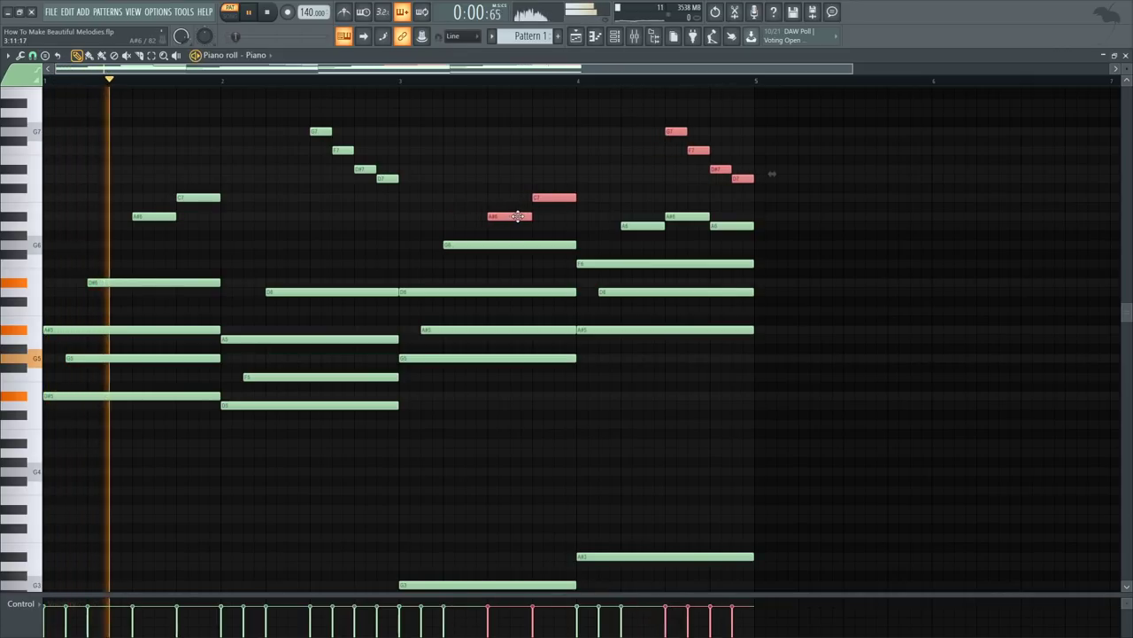
pyautogui.keyDown('ctrl'); pyautogui.click(429, 212); pyautogui.keyUp('ctrl')
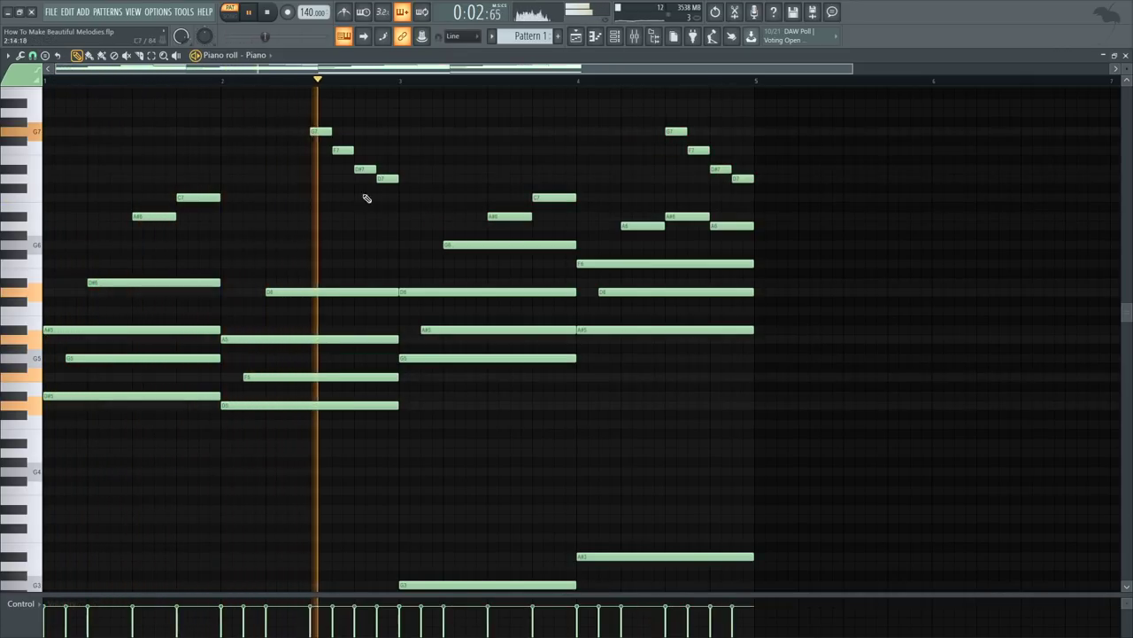
# - Add a half-step-long F7 grace note before the delayed G7 on beat 3 of bar 2 and likewise in bar 4
pyautogui.press('space')
pyautogui.press('space')
pyautogui.click(319, 152)
pyautogui.keyDown('ctrl'); pyautogui.click(325, 153); pyautogui.keyUp('ctrl')
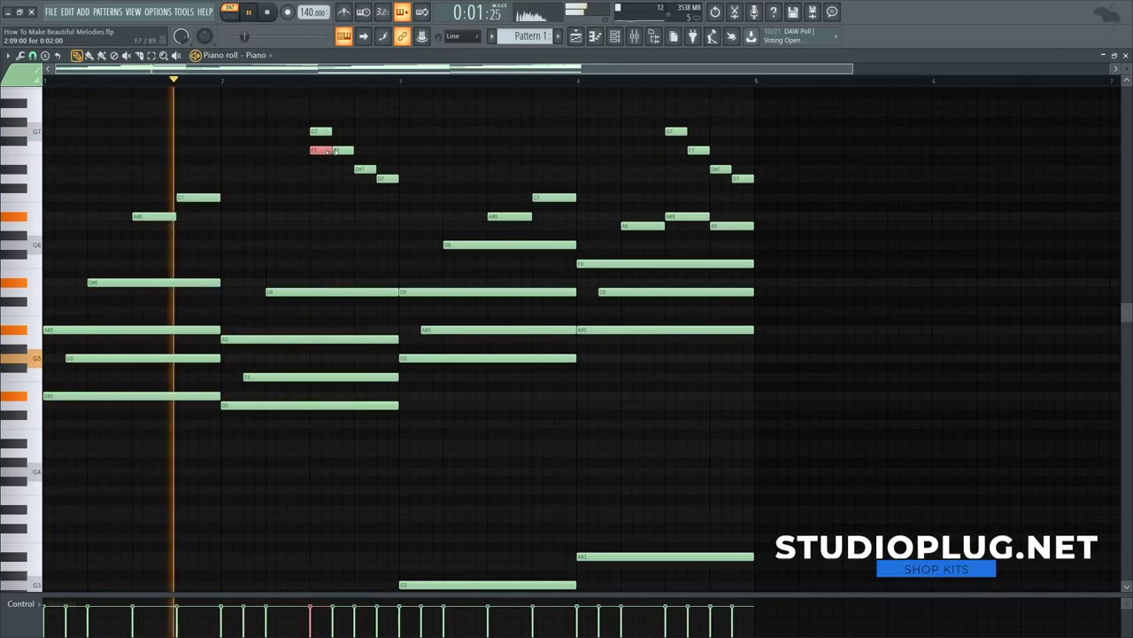
pyautogui.moveTo(330, 150)
pyautogui.mouseDown()
pyautogui.moveTo(314, 150)
pyautogui.moveTo(329, 133)
pyautogui.mouseUp()
pyautogui.keyDown('ctrl'); pyautogui.click(321, 141); pyautogui.keyUp('ctrl')
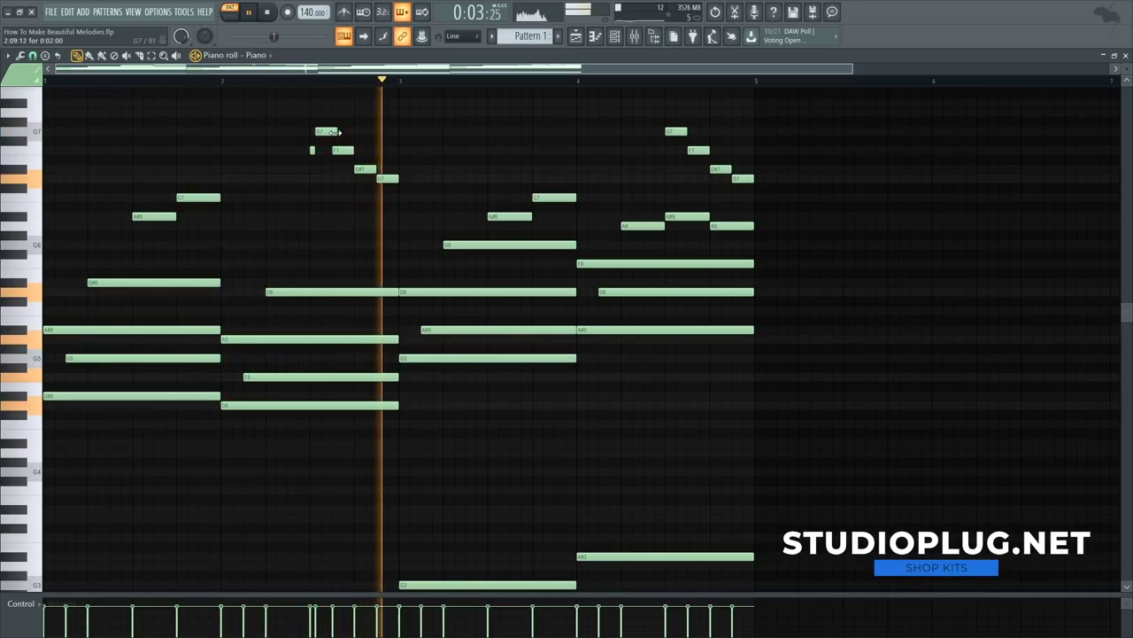
pyautogui.click(467, 150)
pyautogui.moveTo(482, 162); pyautogui.dragTo(684, 133)
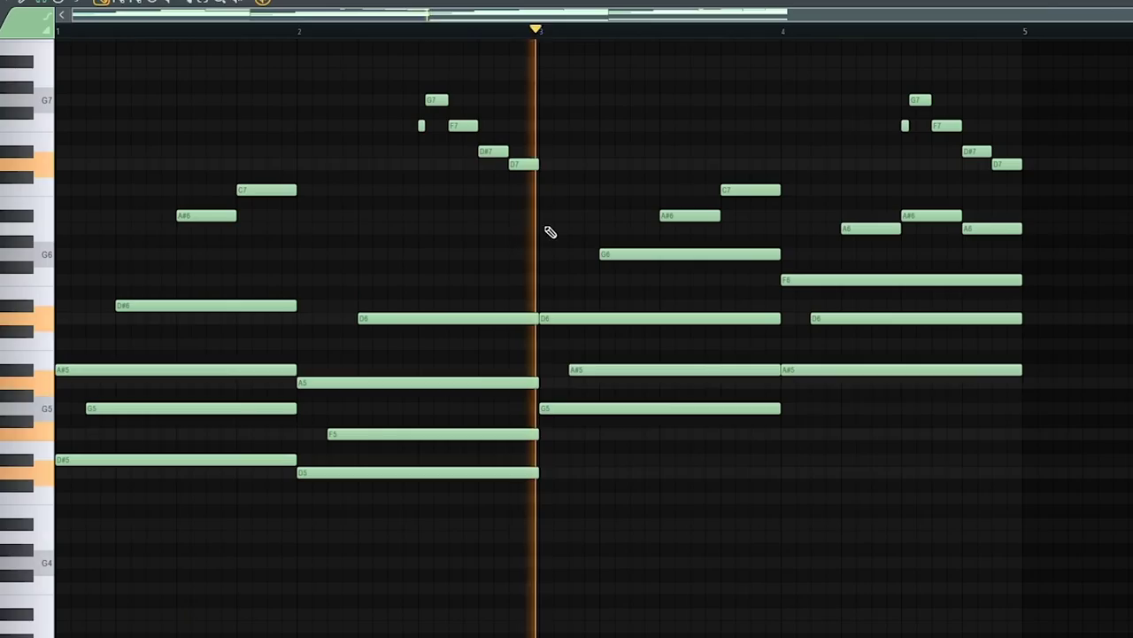
# - Add A#6 and C7 melody notes on beats 1 and 2 of bar 3, extending the C7 to fill its beat
pyautogui.press('space')
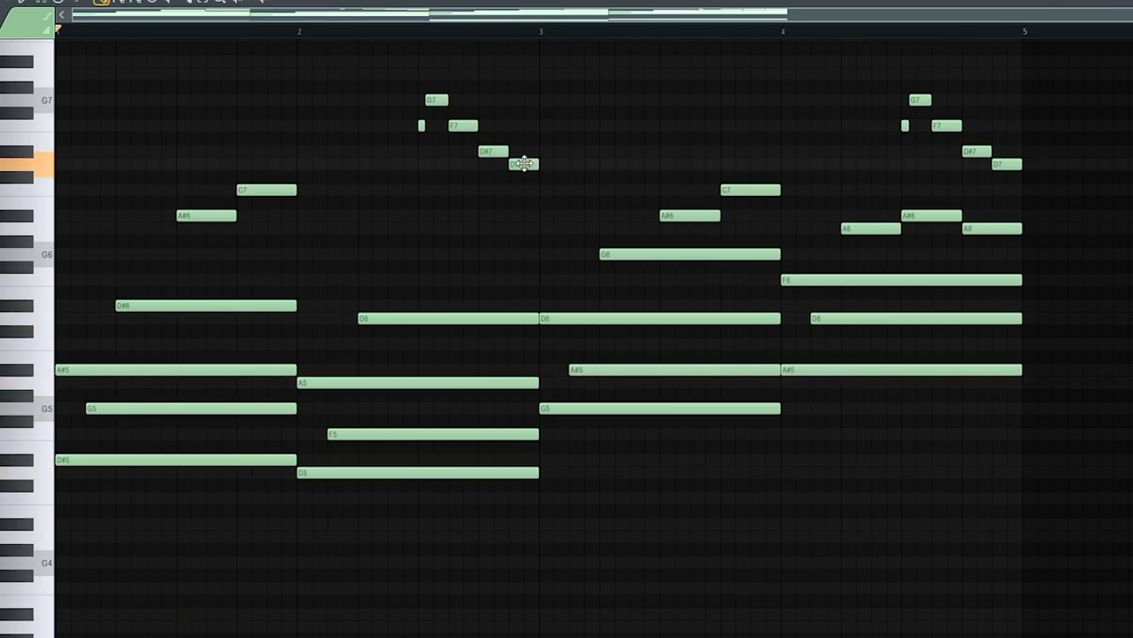
pyautogui.moveTo(582, 192); pyautogui.dragTo(598, 210)
pyautogui.press('space')
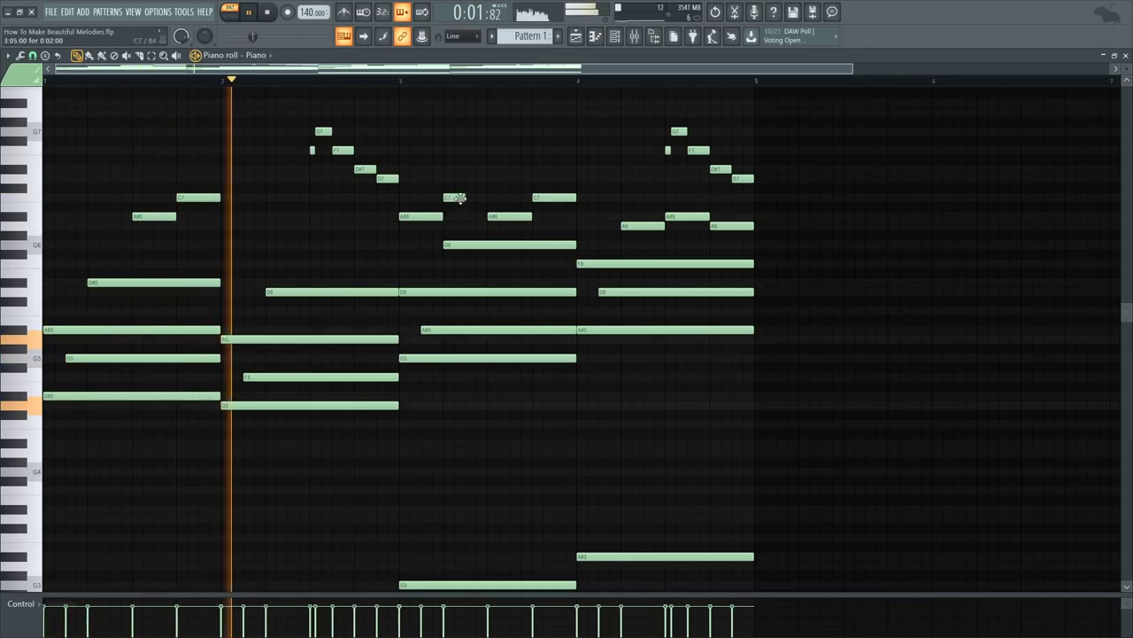
pyautogui.moveTo(462, 198); pyautogui.dragTo(489, 195)
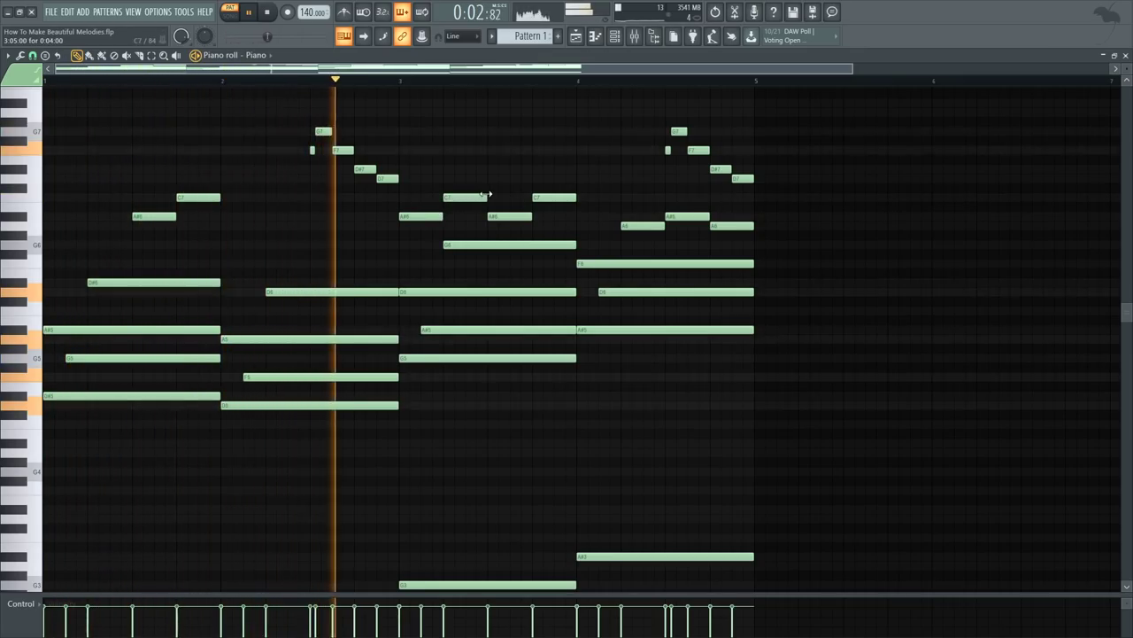
# - Delete the long G6 chord note in bar 3 and lower the melody notes on beats 3 and 4 to G6 and A6
pyautogui.rightClick(478, 244)
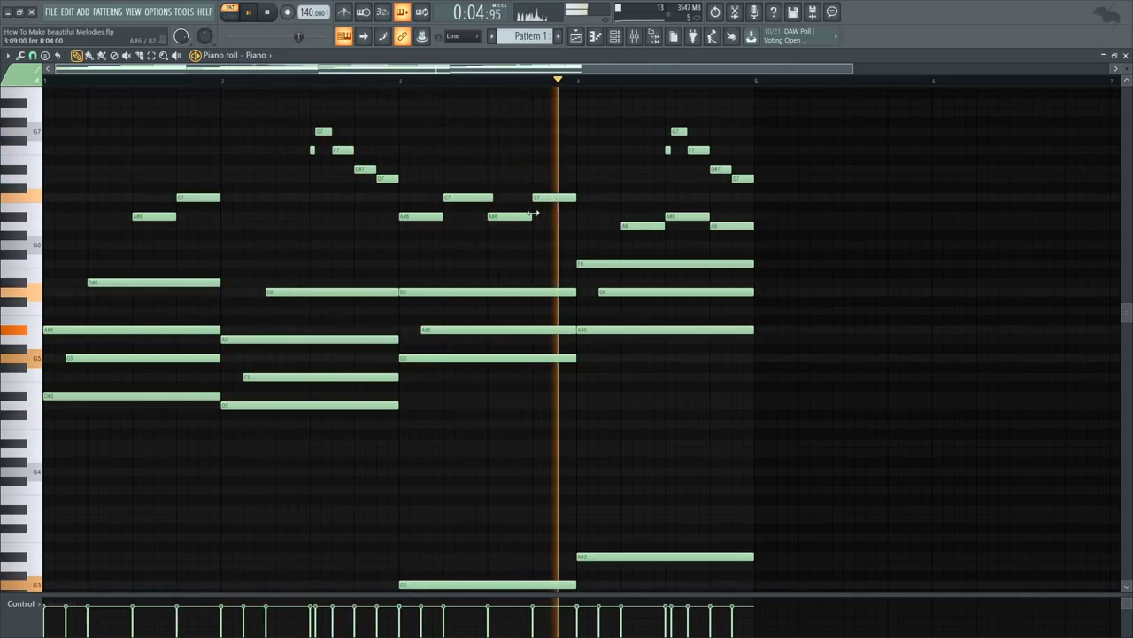
pyautogui.moveTo(501, 216); pyautogui.dragTo(501, 246)
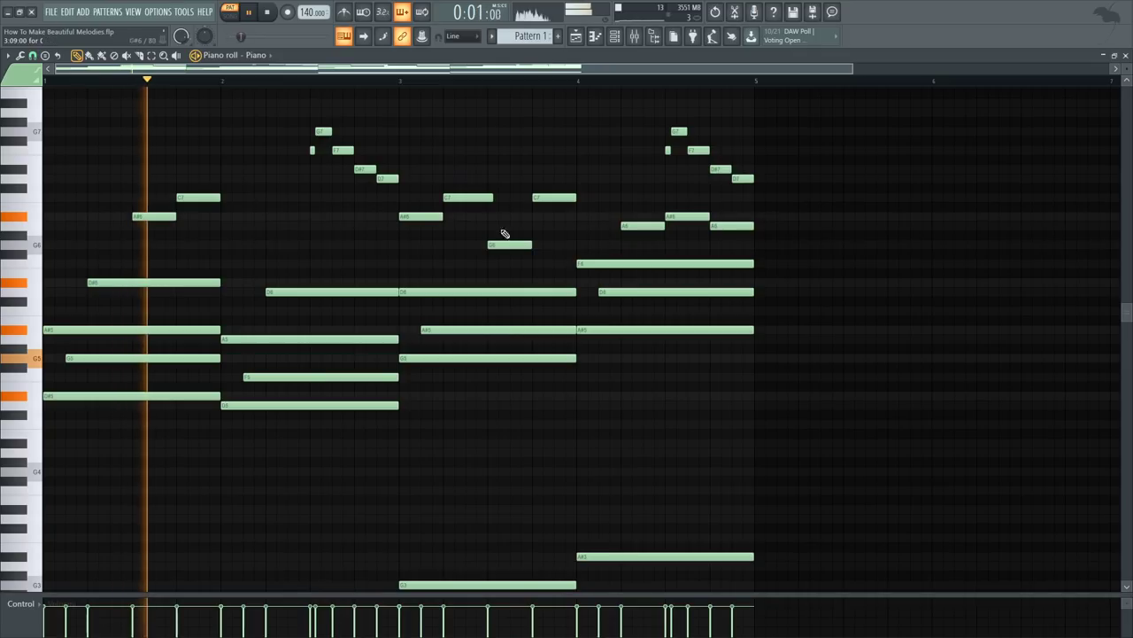
pyautogui.click(399, 81)
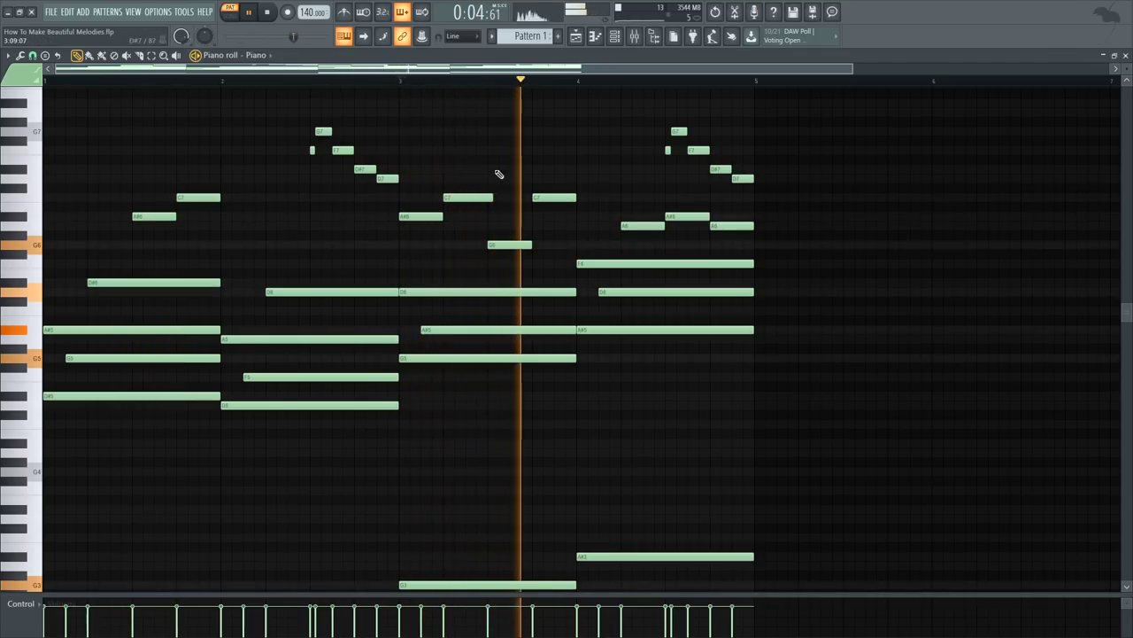
pyautogui.moveTo(545, 199); pyautogui.dragTo(547, 232)
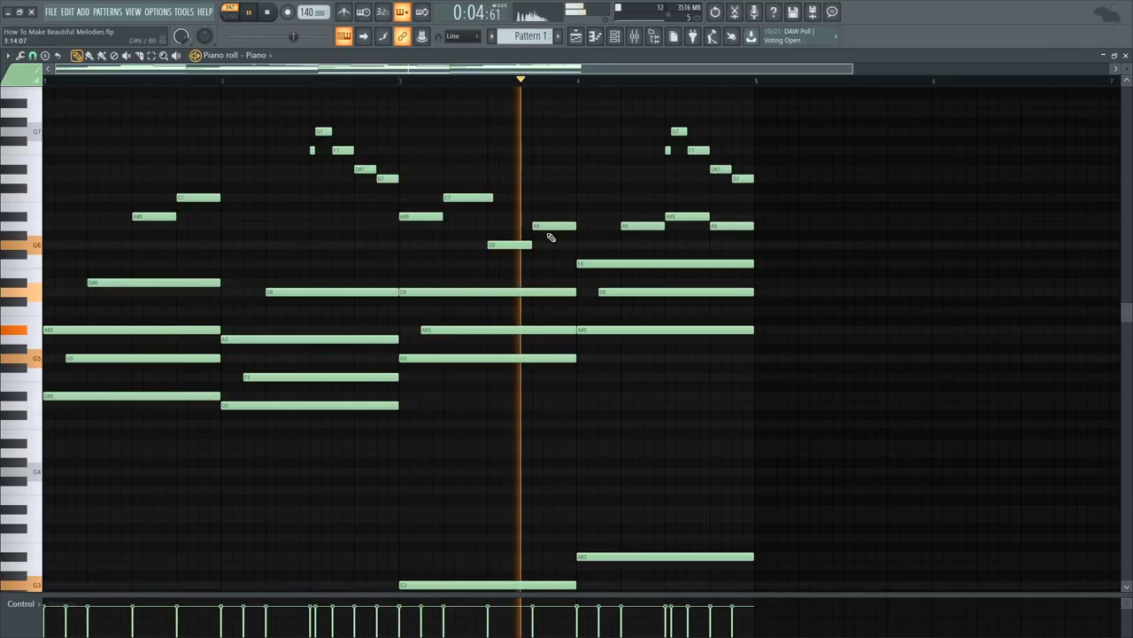
# - Add a one-beat A#6 on beat 1 of bar 4 and replace the A#6 on beat 3 with a G6
pyautogui.click(574, 214)
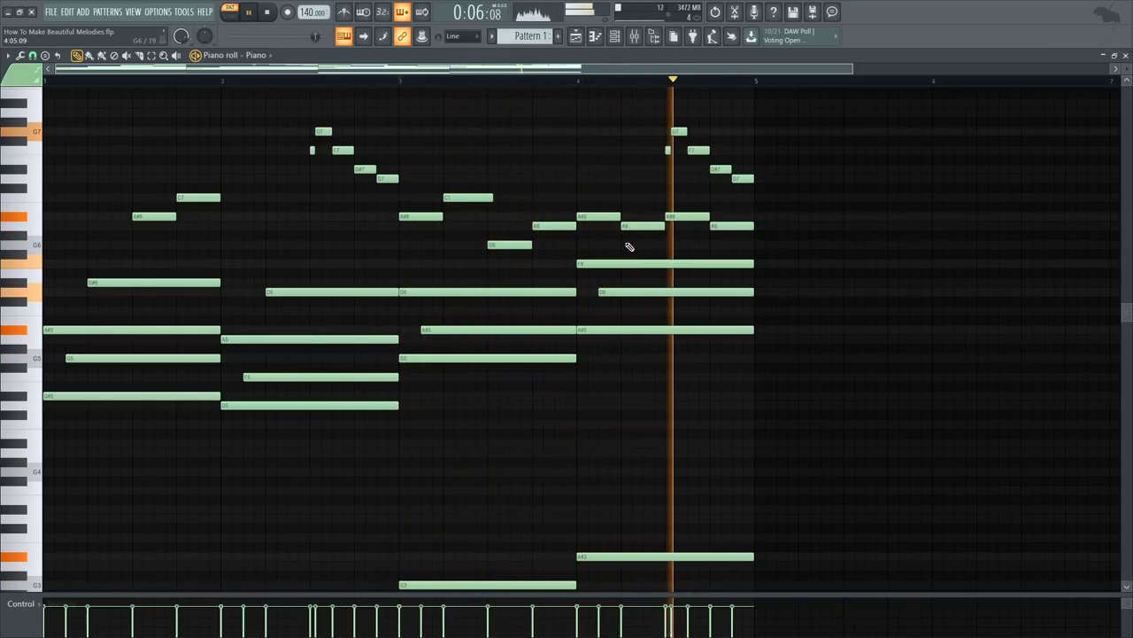
pyautogui.rightClick(678, 218)
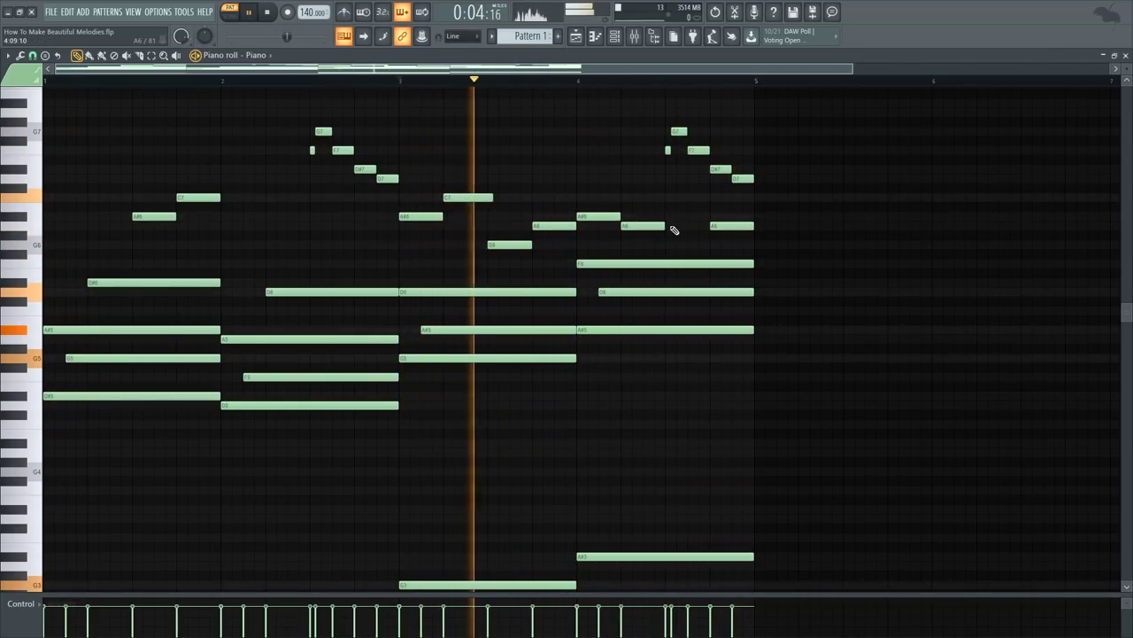
pyautogui.press('space')
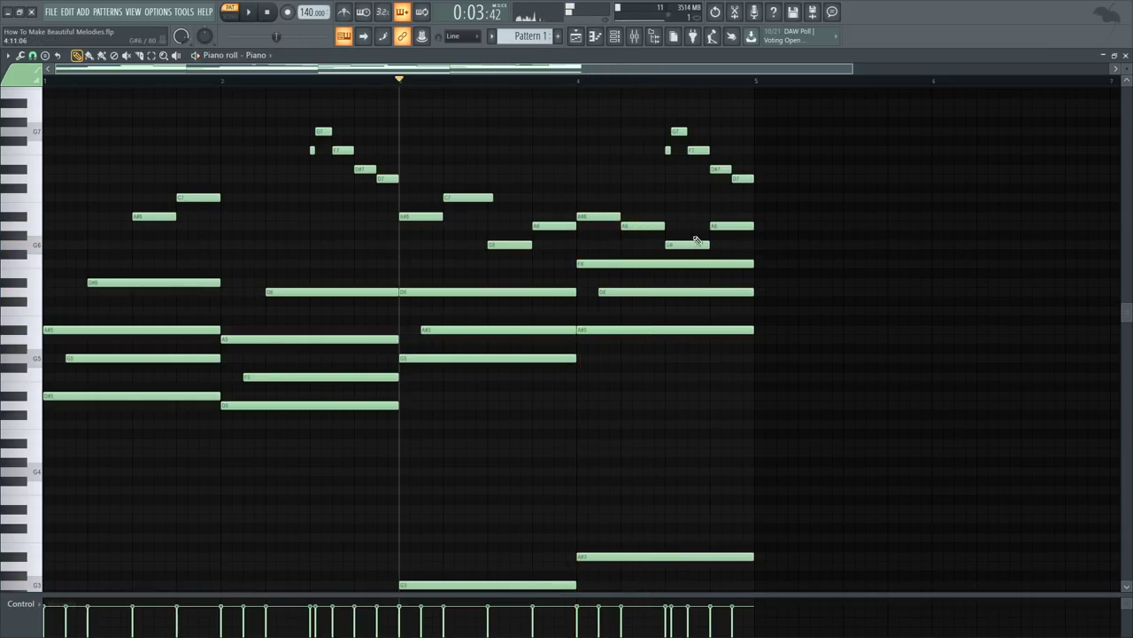
# - Audition the passage from bar 3 and lower the notes on beats 3 and 4 of bar 4's lower line to F6 and G6
pyautogui.press('space')
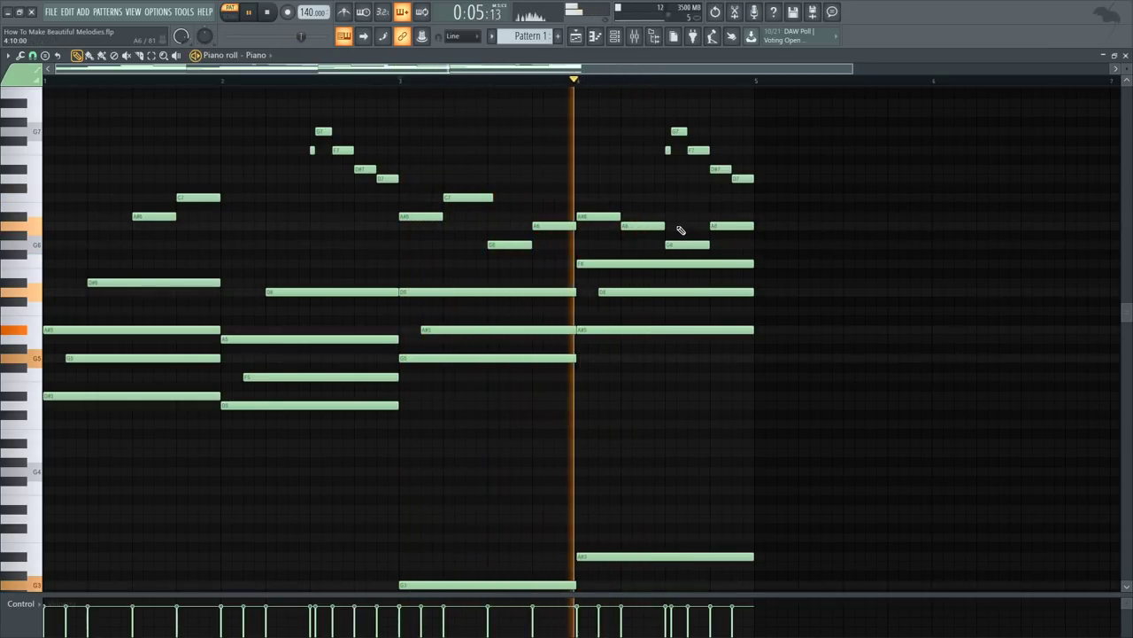
pyautogui.press('space')
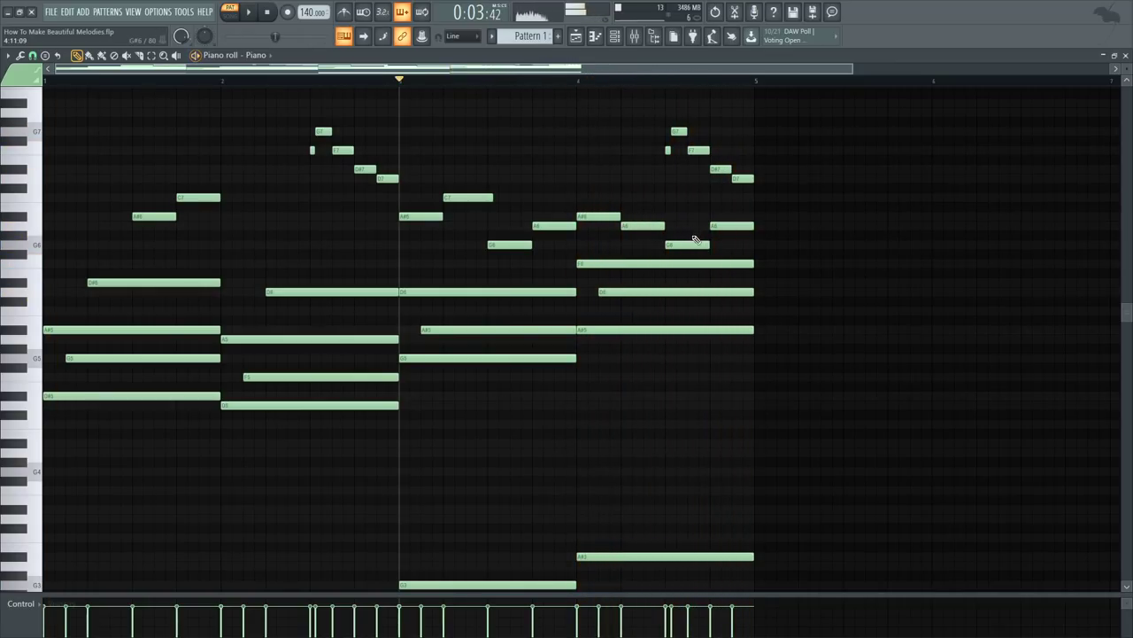
pyautogui.press('space')
pyautogui.moveTo(685, 245); pyautogui.dragTo(685, 263)
pyautogui.moveTo(715, 225); pyautogui.dragTo(715, 245)
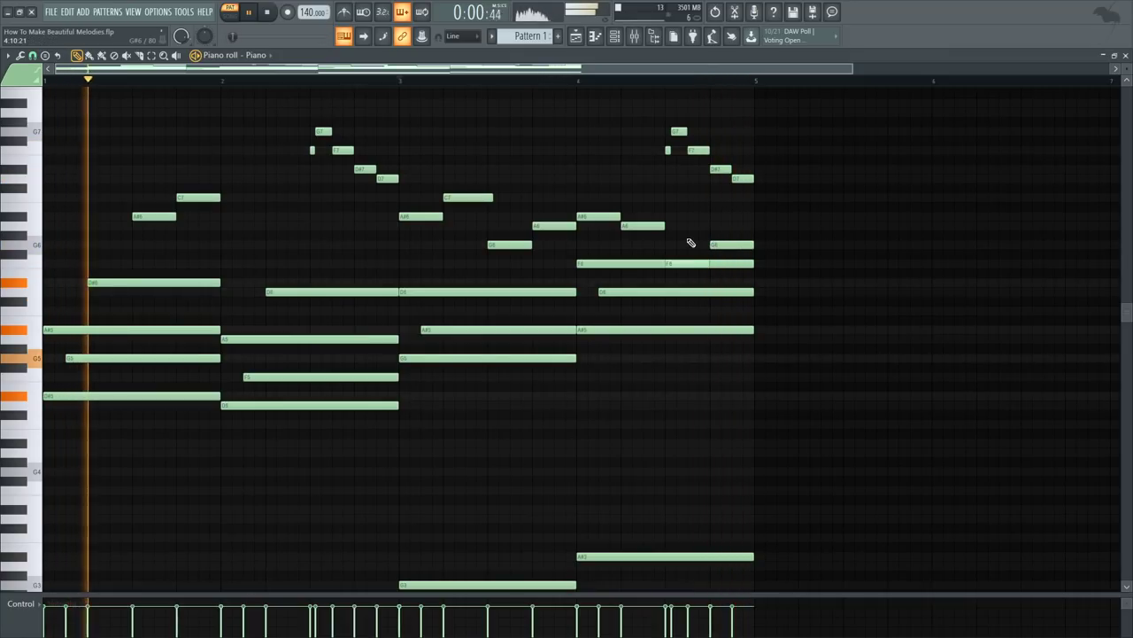
# - Replace the extra F6 on beat 4 of bar 4 by extending the beat 3 F6 to the bar's end, and audition it
pyautogui.moveTo(751, 263); pyautogui.dragTo(681, 271)
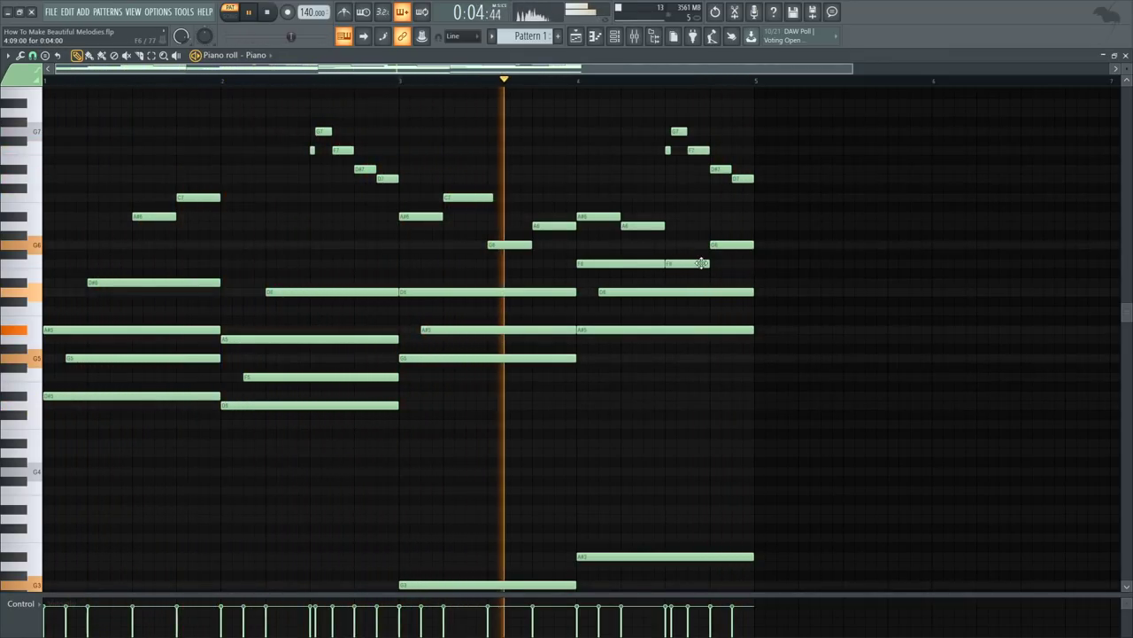
pyautogui.moveTo(701, 263); pyautogui.dragTo(754, 263)
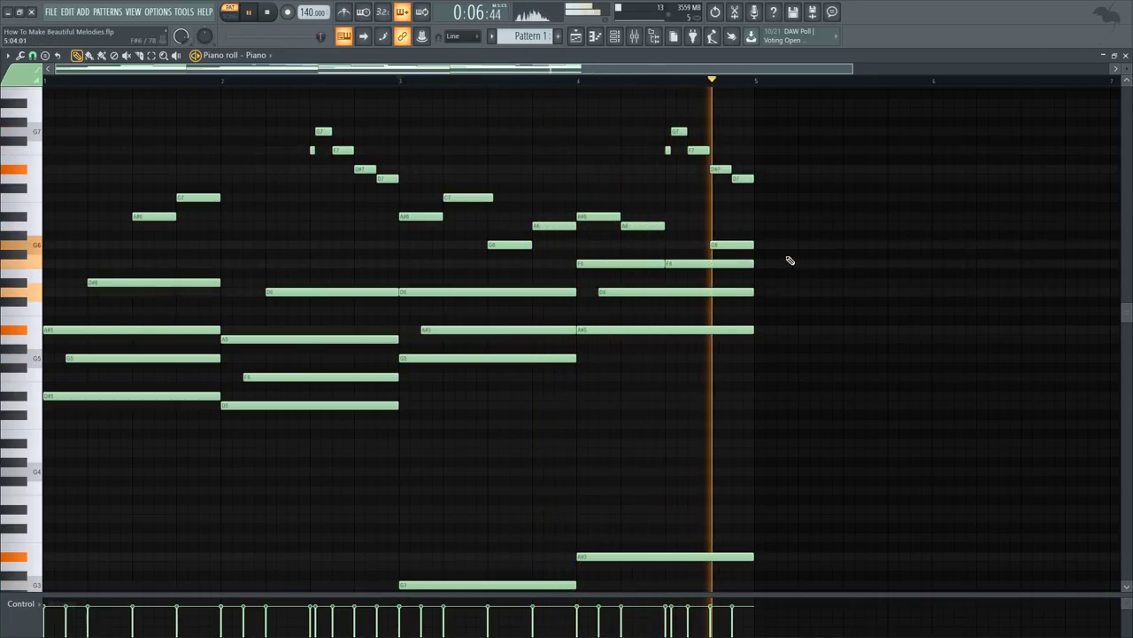
pyautogui.keyDown('ctrl'); pyautogui.rightClick(415, 256); pyautogui.keyUp('ctrl')
pyautogui.press('space')
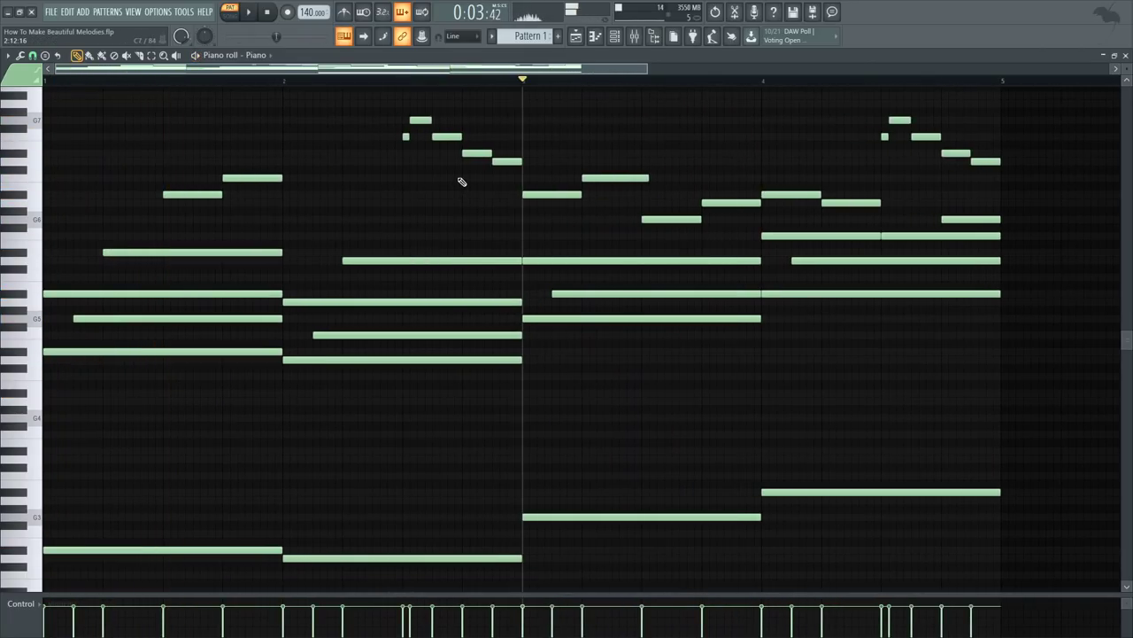
# - Transpose all notes down five semitones and audition them, raising them two semitones for a second playback
pyautogui.scroll(-3, 621, 316)
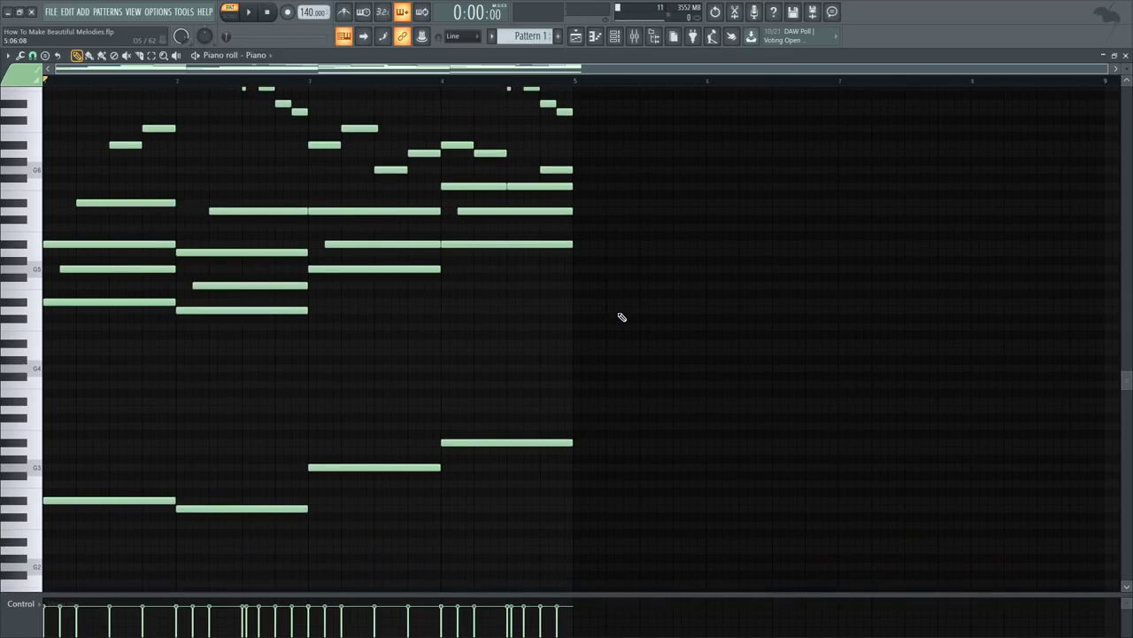
pyautogui.scroll(-2, 622, 317)
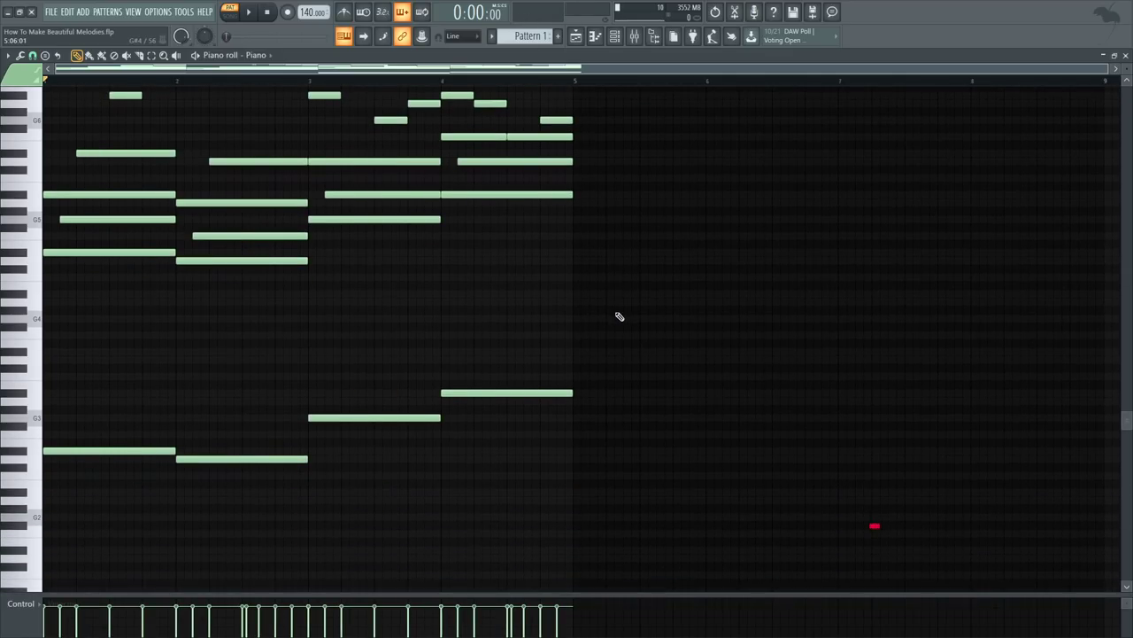
pyautogui.scroll(-1, 617, 317)
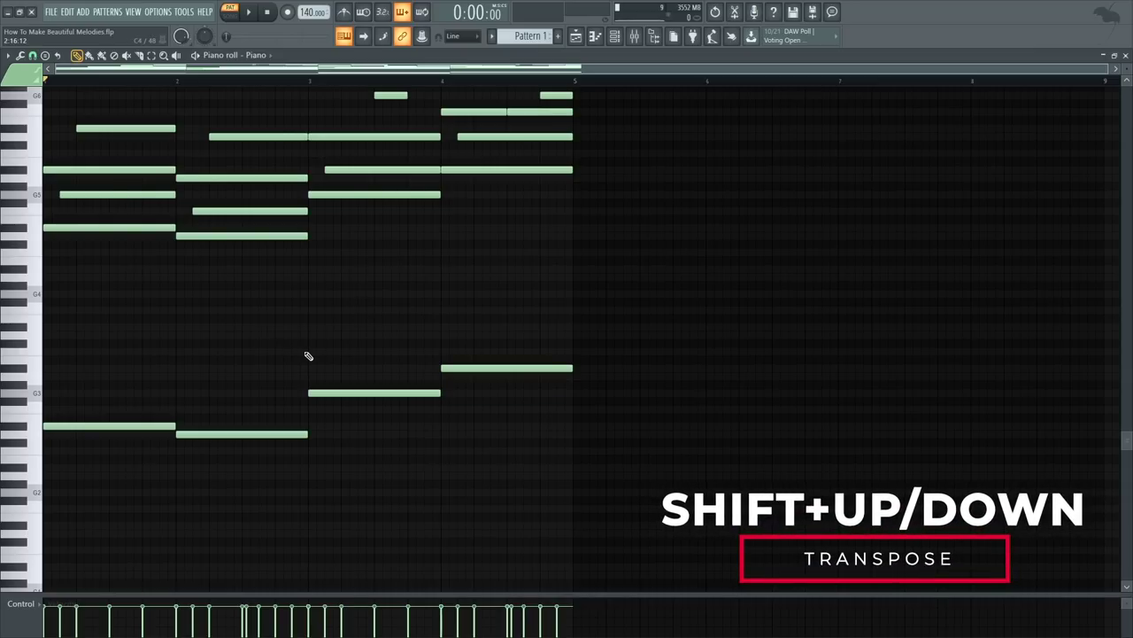
pyautogui.scroll(-1, 273, 340)
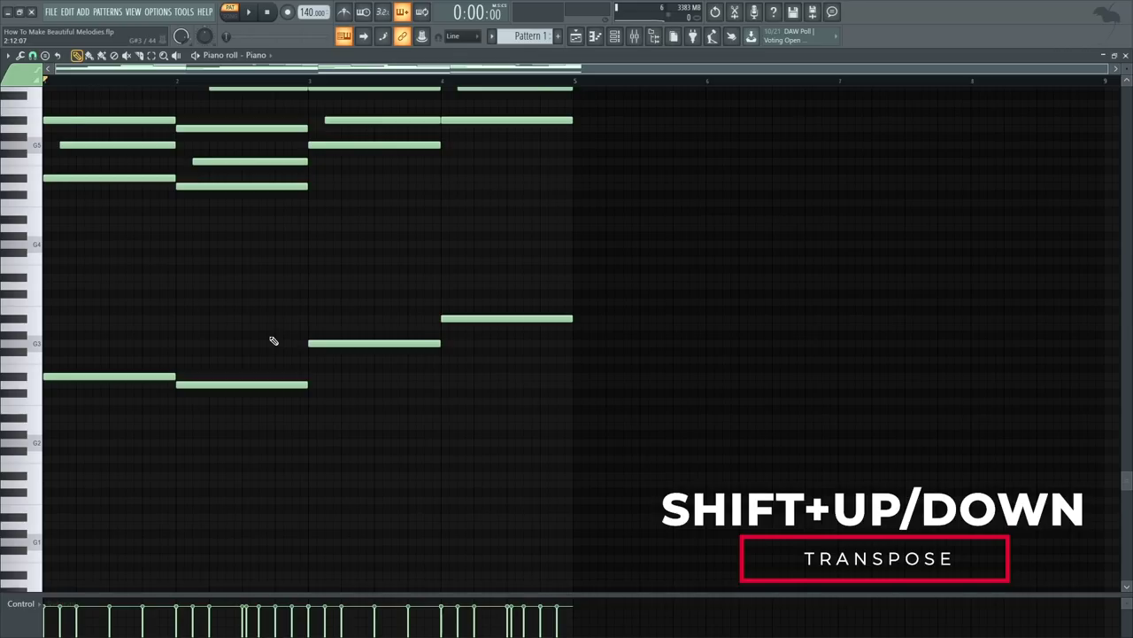
pyautogui.scroll(1, 274, 341)
pyautogui.press('space')
pyautogui.scroll(2, 274, 341)
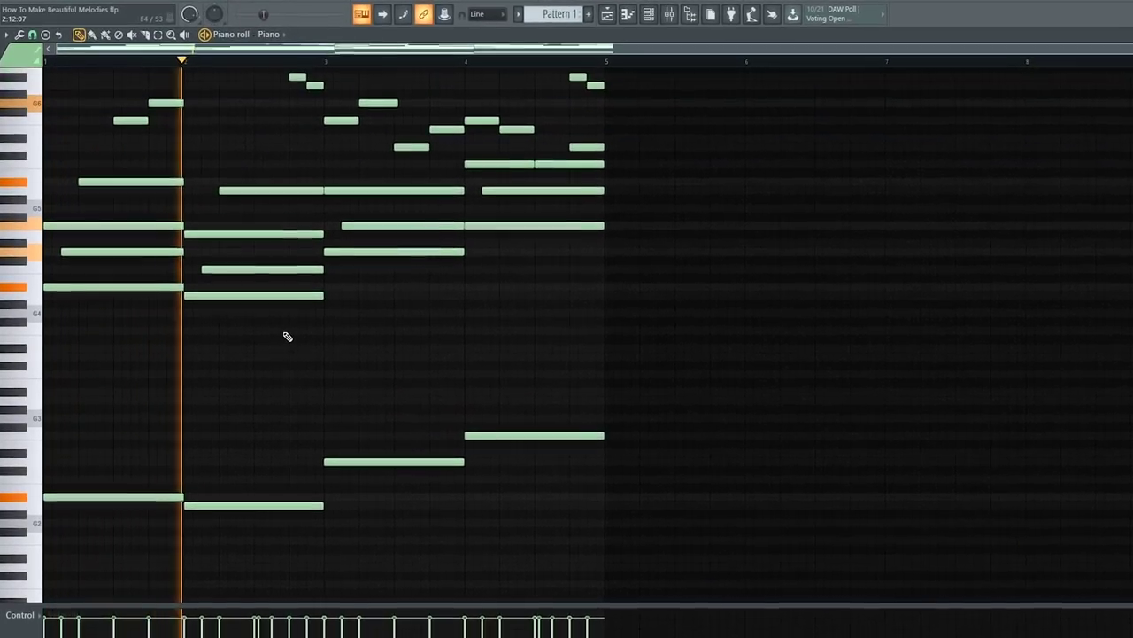
pyautogui.scroll(1, 287, 335)
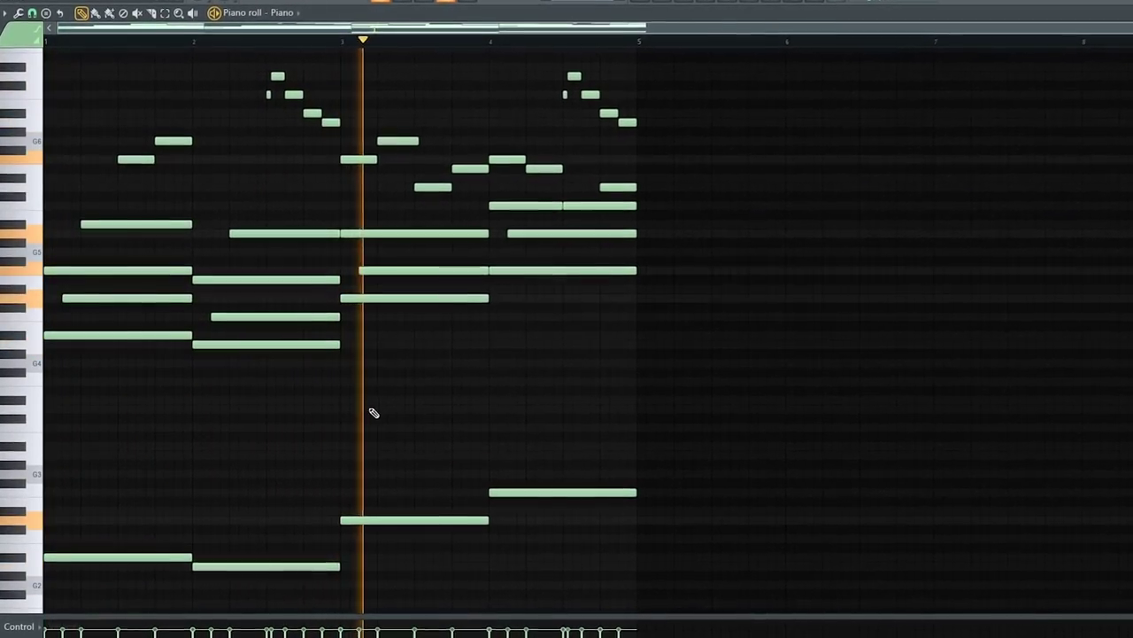
pyautogui.scroll(1, 373, 413)
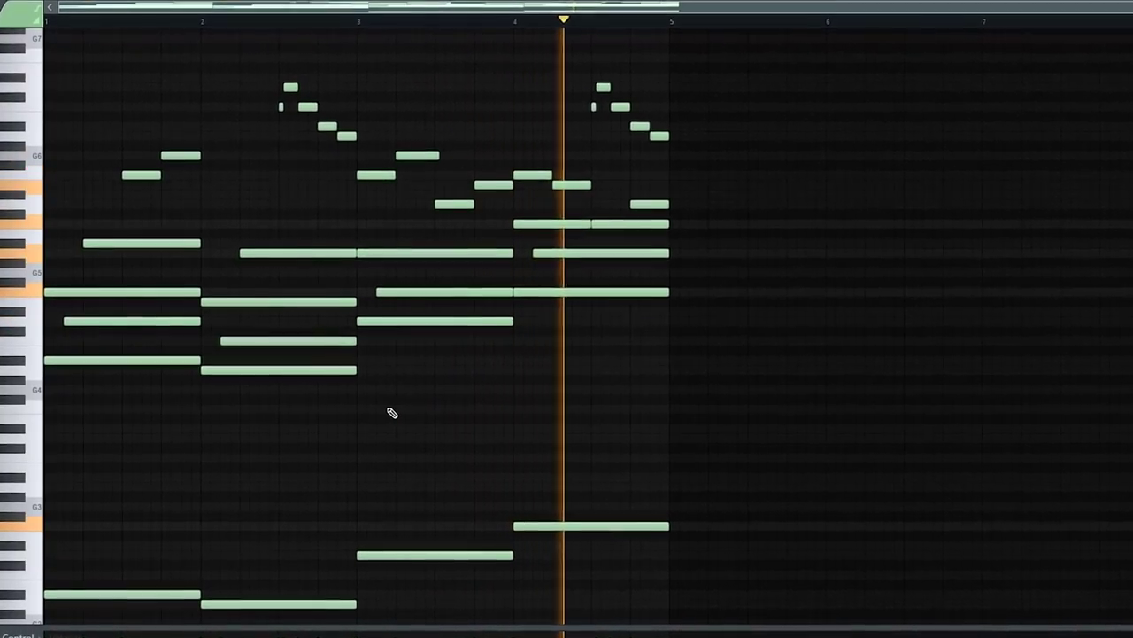
pyautogui.press('space')
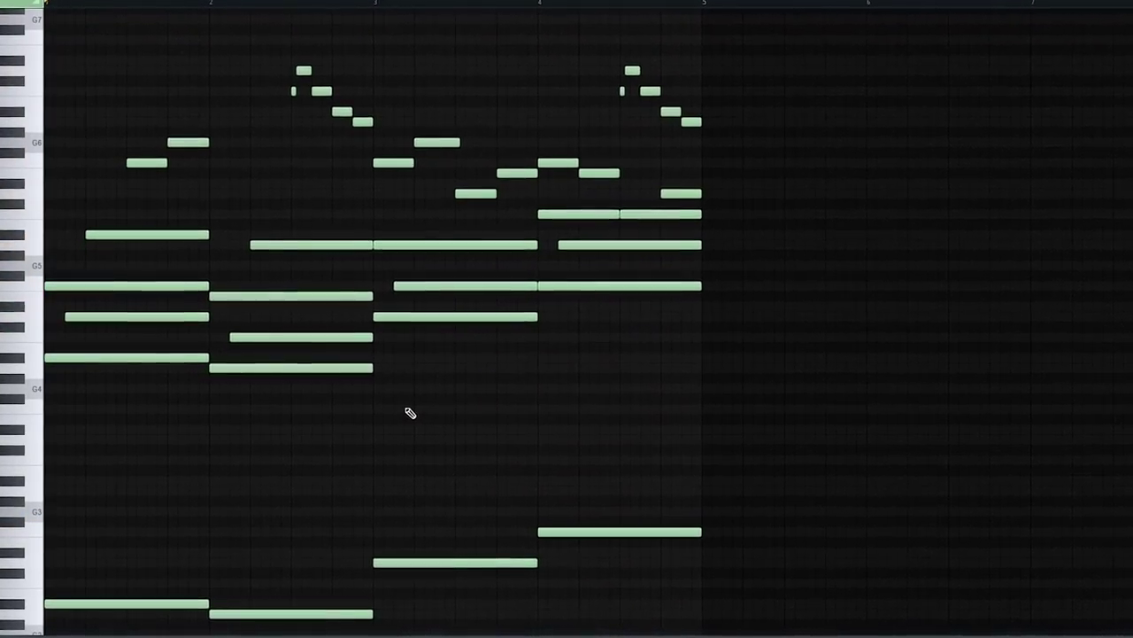
pyautogui.press('space')
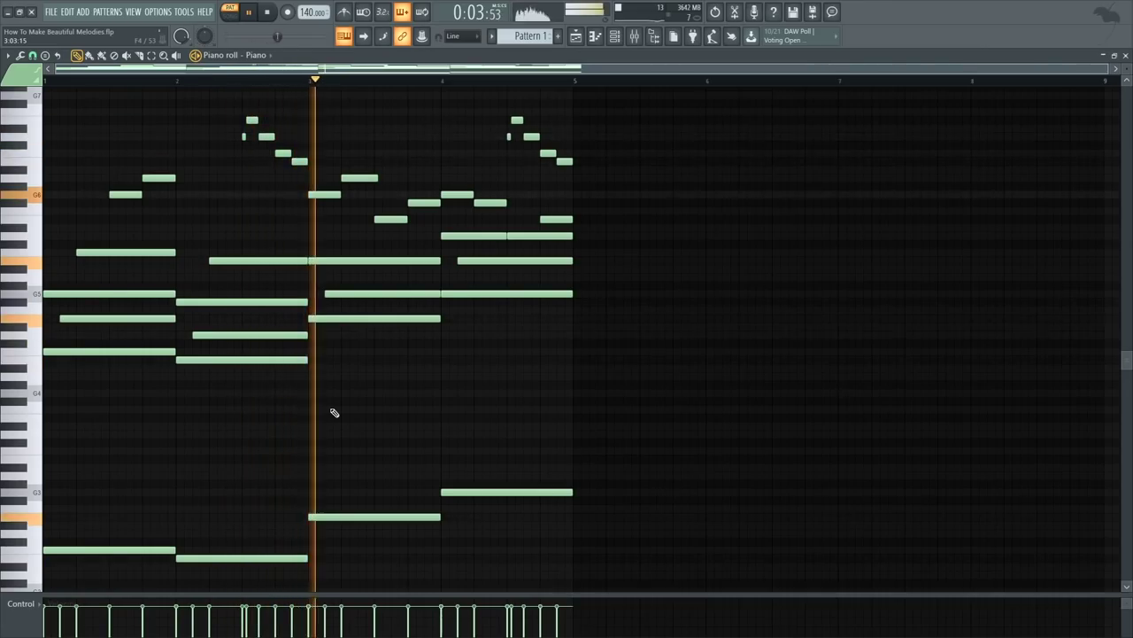
pyautogui.press('space')
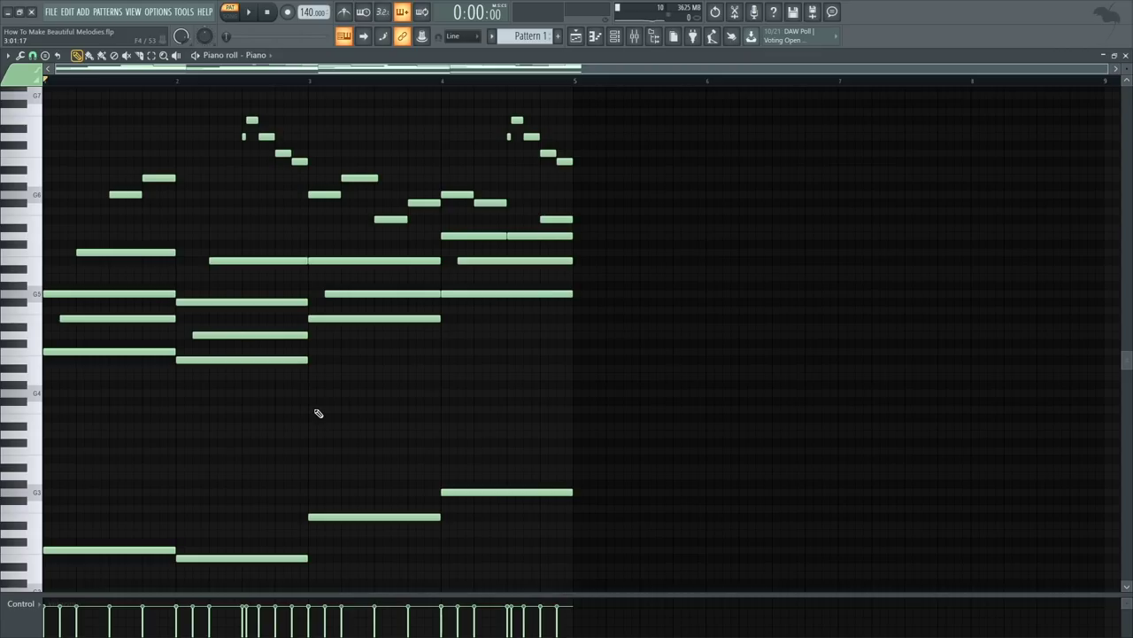
# - Apply the Strumizer to all notes with slight start time and velocity strength, keeping Preserve end on, and audition the result
pyautogui.hotkey('alt', 's')
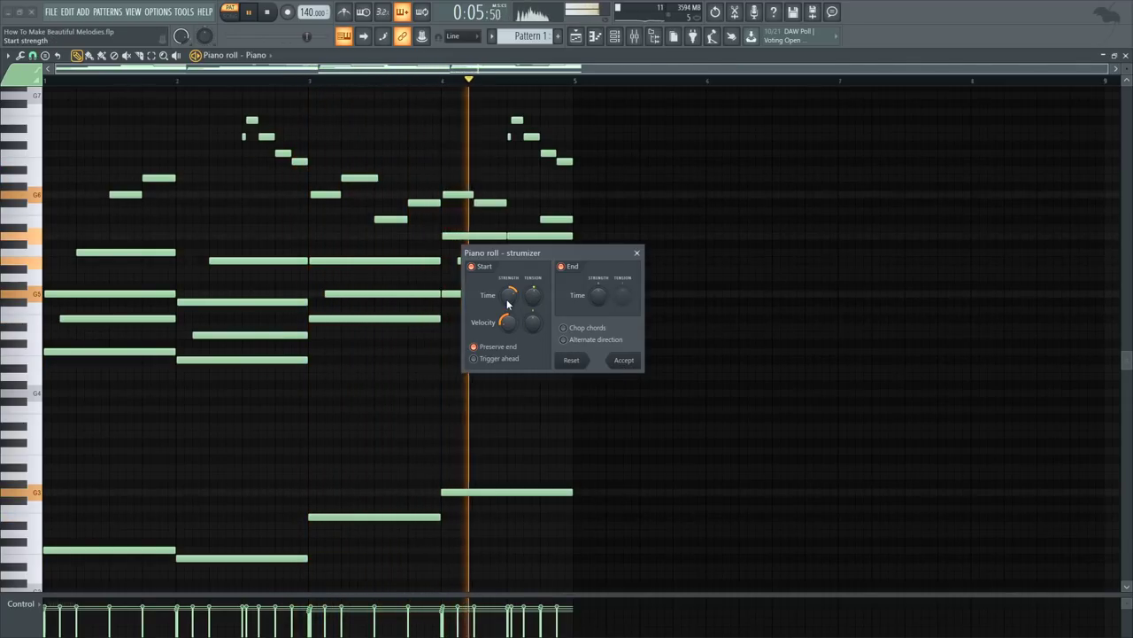
pyautogui.click(623, 360)
pyautogui.press('space')
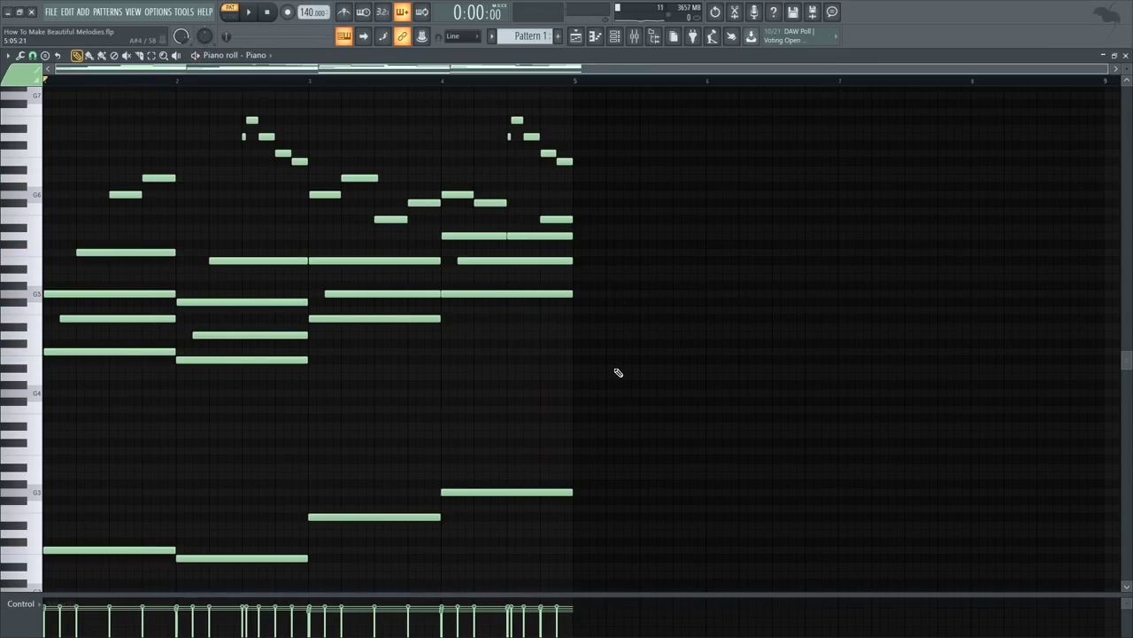
# - Lower the velocity of all notes slightly and audition the whole pattern
pyautogui.hotkey('ctrl', 'a')
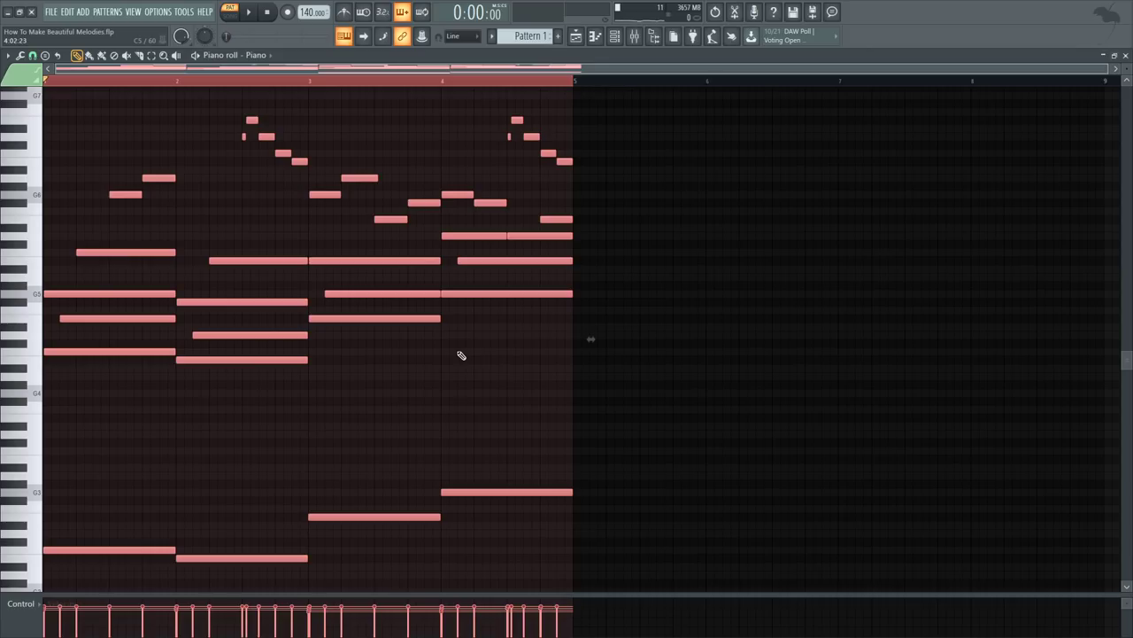
pyautogui.keyDown('ctrl'); pyautogui.click(442, 85); pyautogui.keyUp('ctrl')
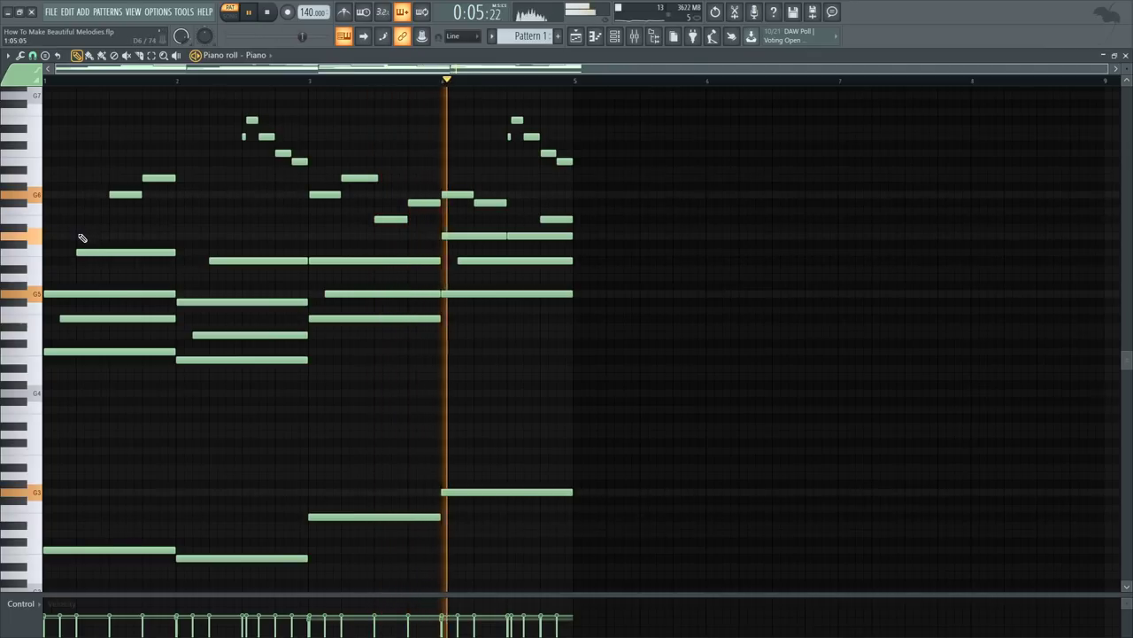
pyautogui.press('space')
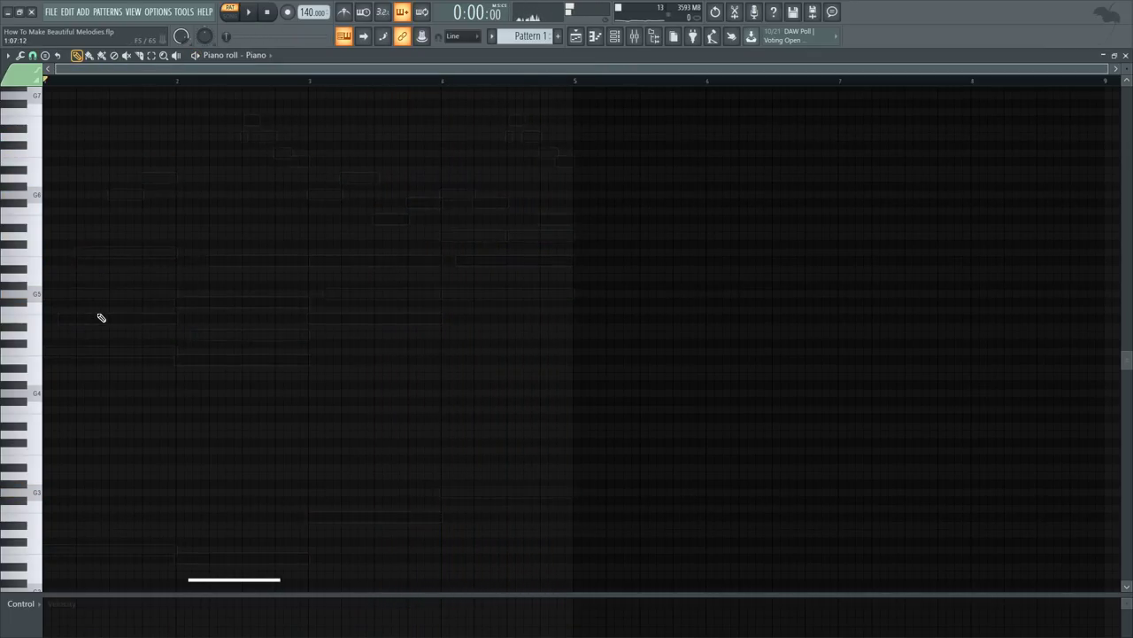
# - Lay out consecutive two-bar notes G5, A#5, D#5 and F5 across bars 1 to 8 as the base of a new progression
pyautogui.click(64, 295)
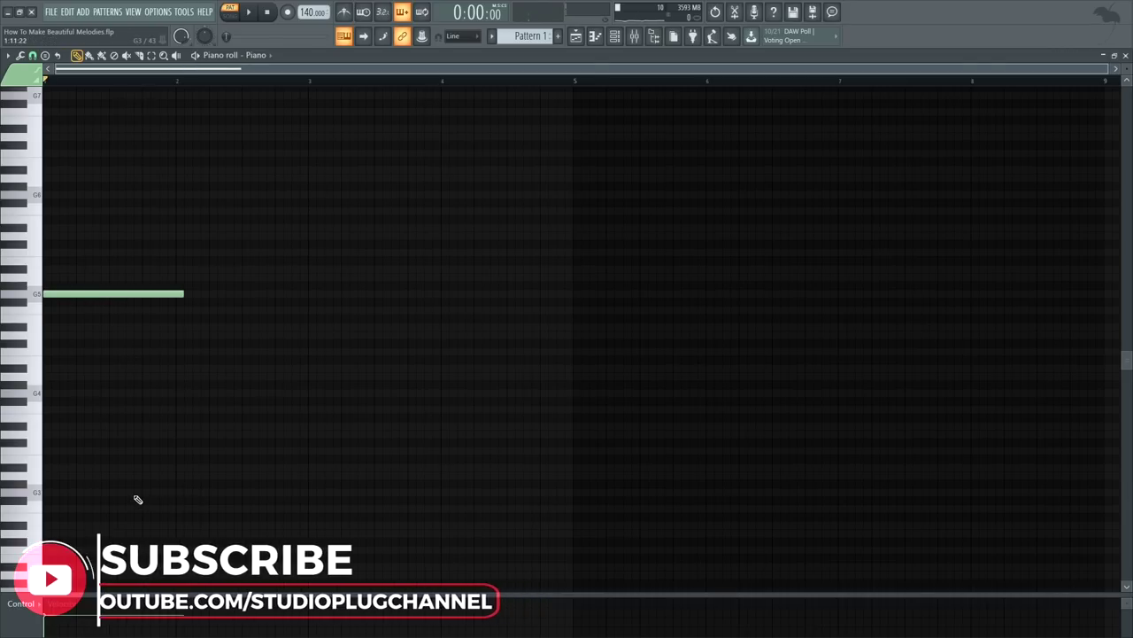
pyautogui.press('space')
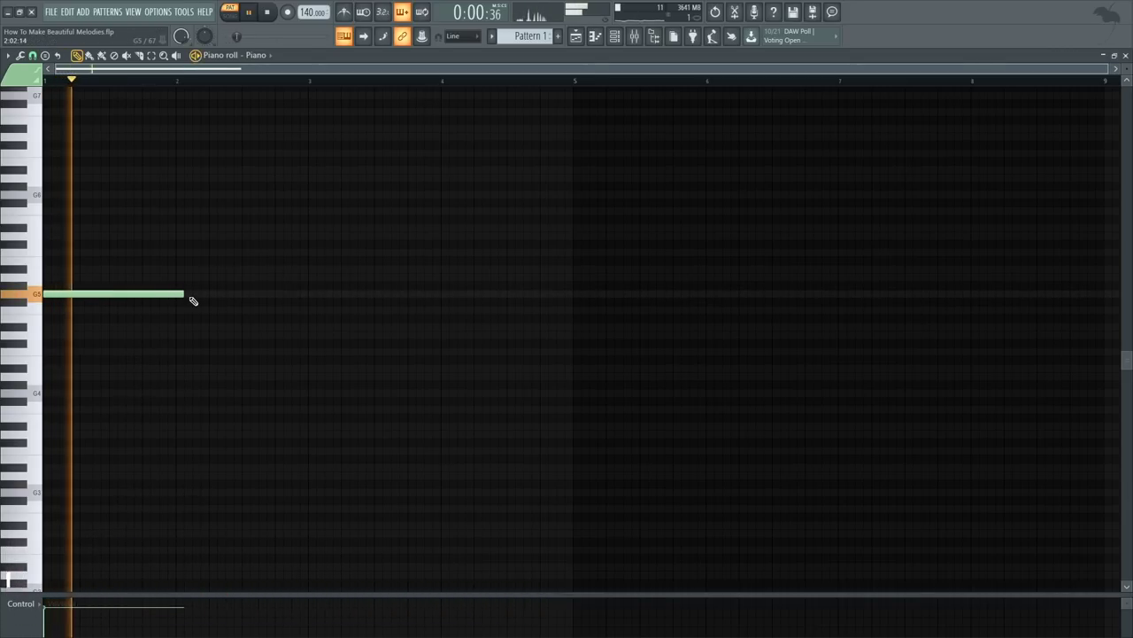
pyautogui.moveTo(186, 295); pyautogui.dragTo(308, 295)
pyautogui.click(307, 268)
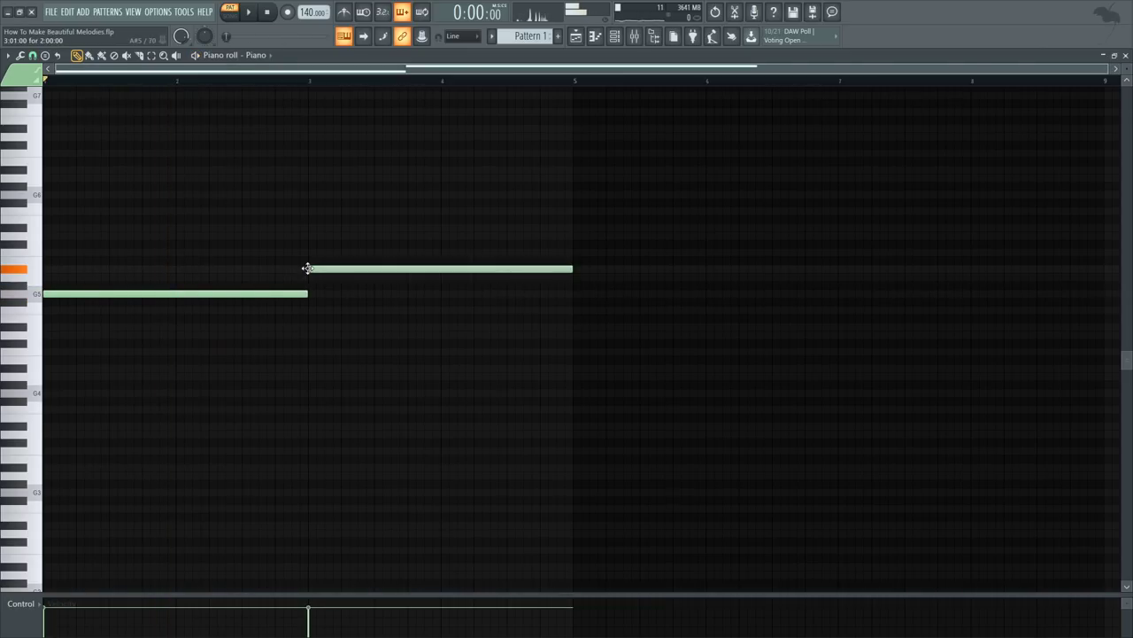
pyautogui.click(575, 326)
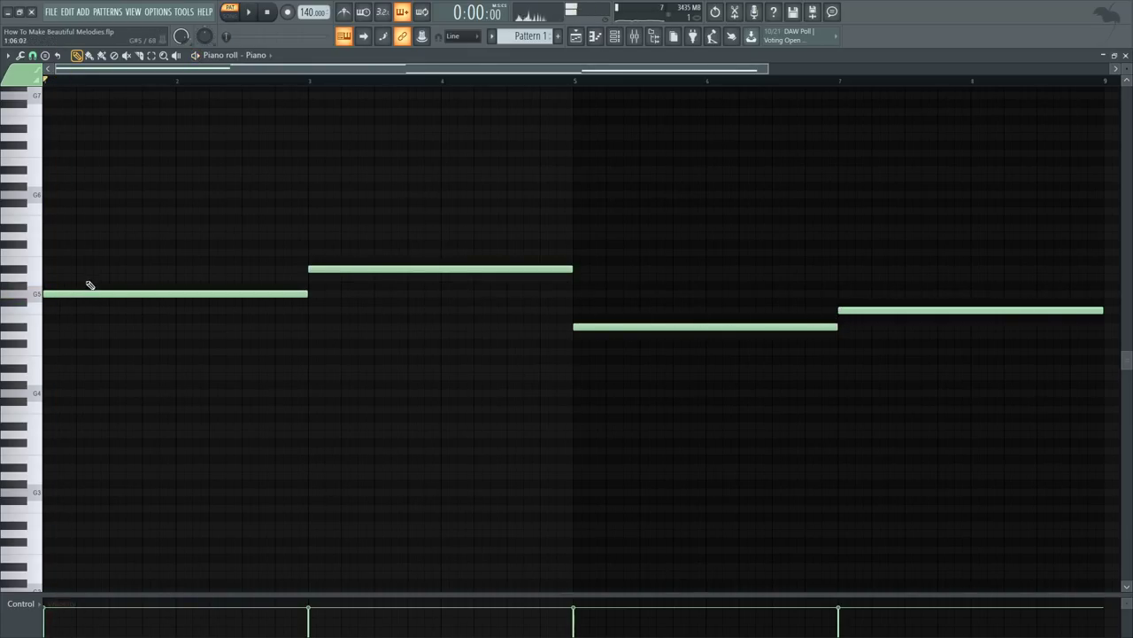
# - Stack a D6 and a half-beat-late A#5 with the G5 in bars 1 and 2, and add a G6 on beat 2 of bar 1
pyautogui.moveTo(58, 229); pyautogui.dragTo(33, 237)
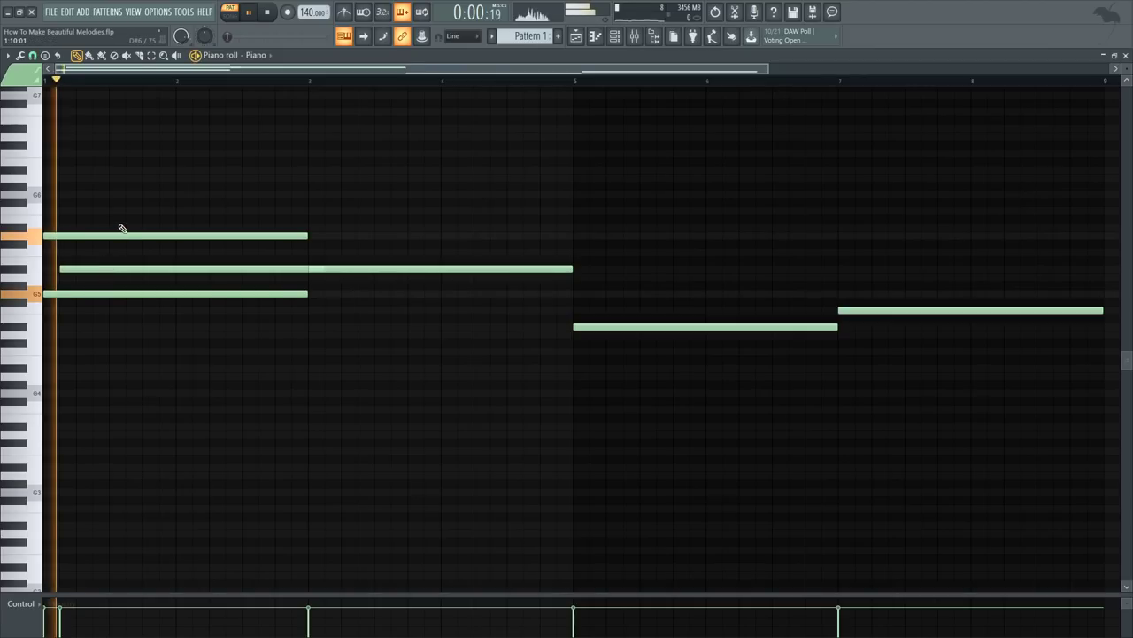
pyautogui.press('space')
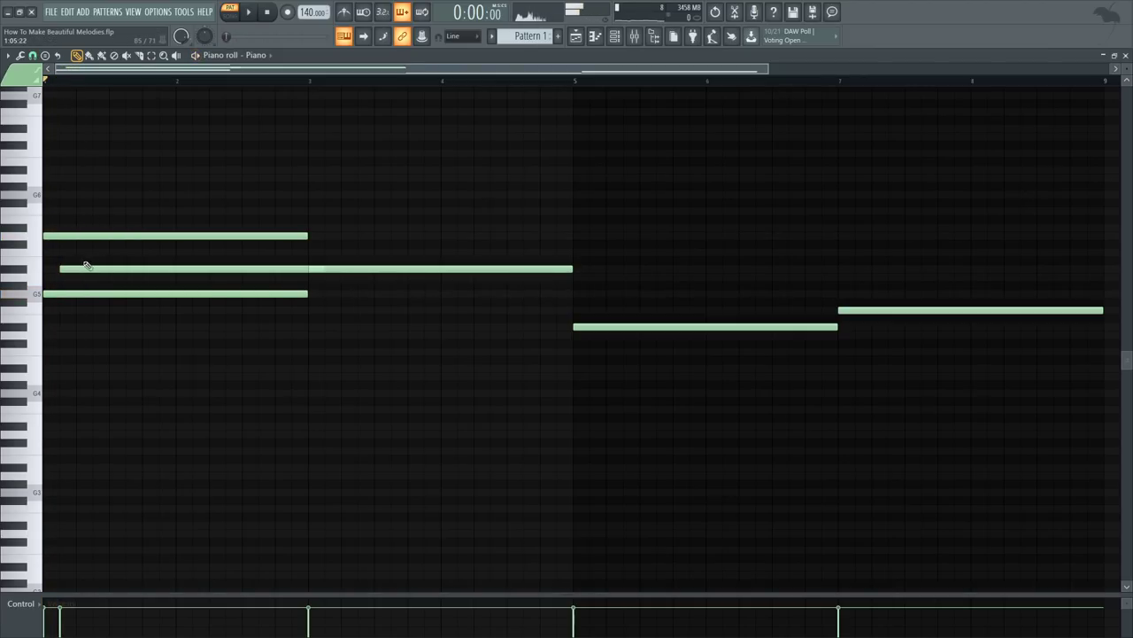
pyautogui.click(96, 211)
pyautogui.press('space')
pyautogui.moveTo(96, 213); pyautogui.dragTo(98, 187)
pyautogui.press('space')
pyautogui.press('space')
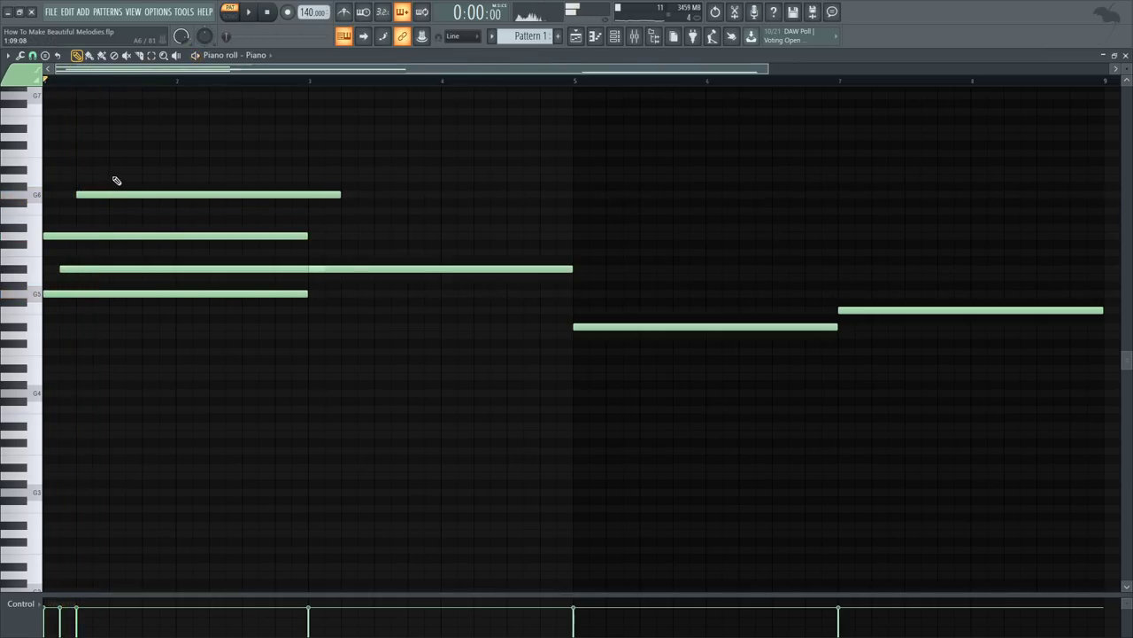
# - Add A6 and A#6 on beats 3 and 4 of bar 1 and shorten the three melody notes together, ending the A#6 with bar 2
pyautogui.press('space')
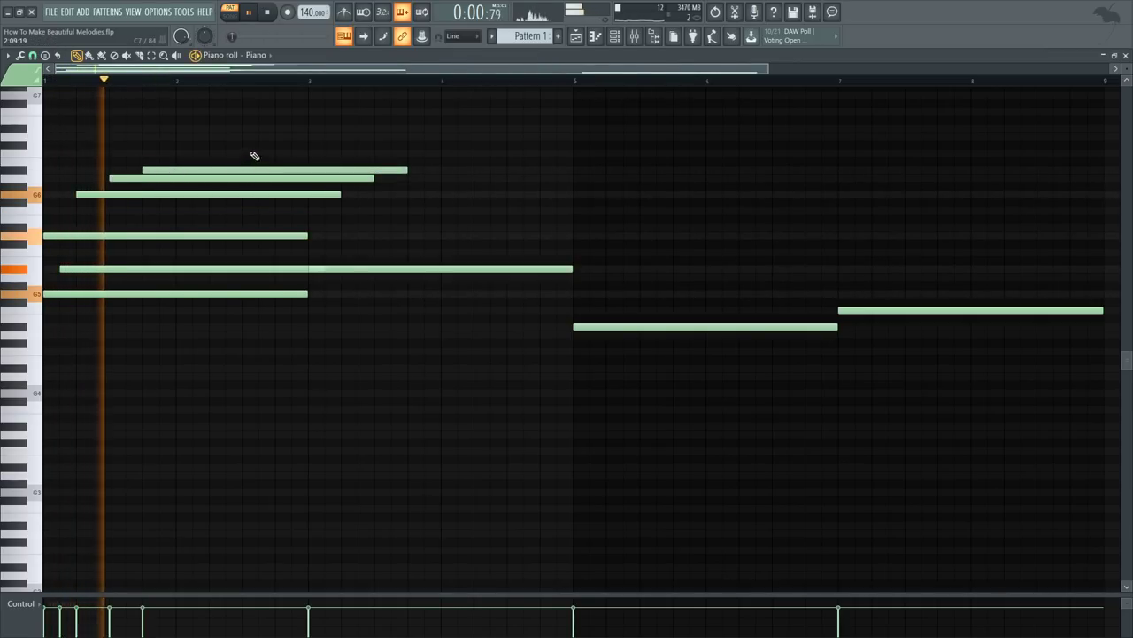
pyautogui.moveTo(278, 143); pyautogui.dragTo(298, 211)
pyautogui.press('space')
pyautogui.press('space')
pyautogui.moveTo(403, 168); pyautogui.dragTo(317, 177)
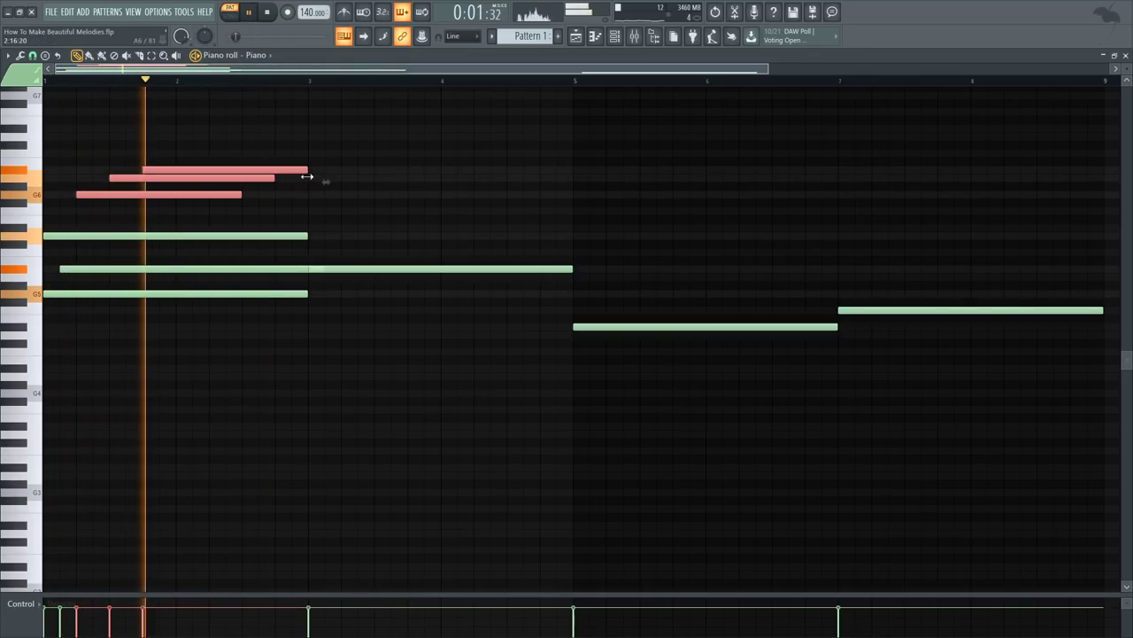
# - Add a half-beat descending run D#7, D7, C7, A#6 ending bar 2, and trim the preceding G6, A6 and A#6 to follow without overlap
pyautogui.click(303, 186)
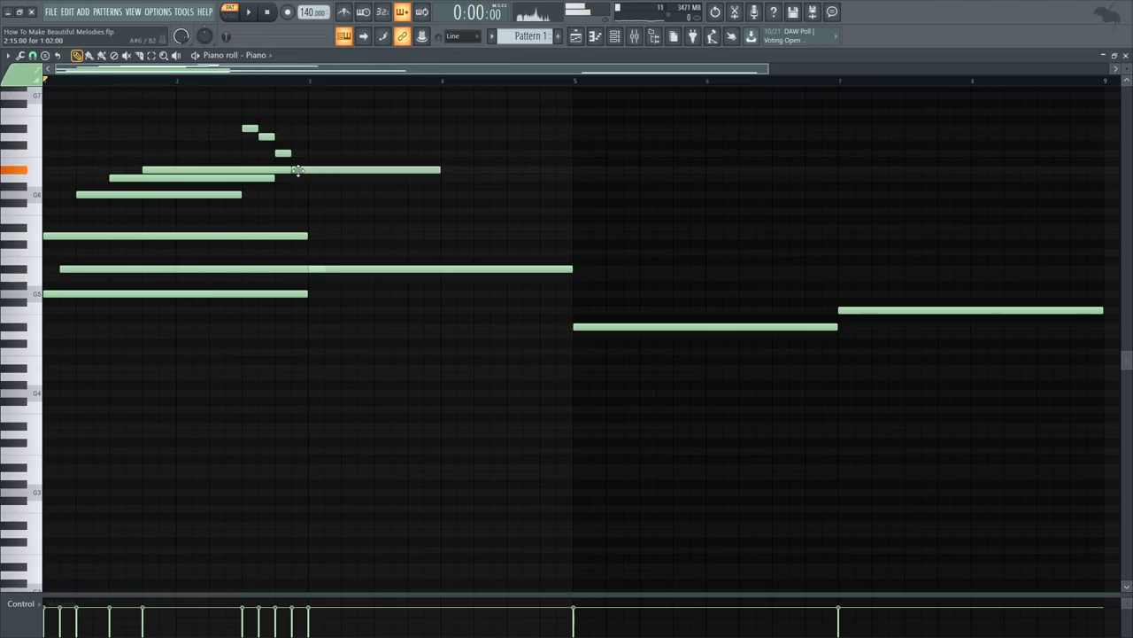
pyautogui.press('space')
pyautogui.moveTo(439, 170); pyautogui.dragTo(214, 222)
pyautogui.moveTo(284, 172); pyautogui.dragTo(240, 169)
pyautogui.click(164, 193)
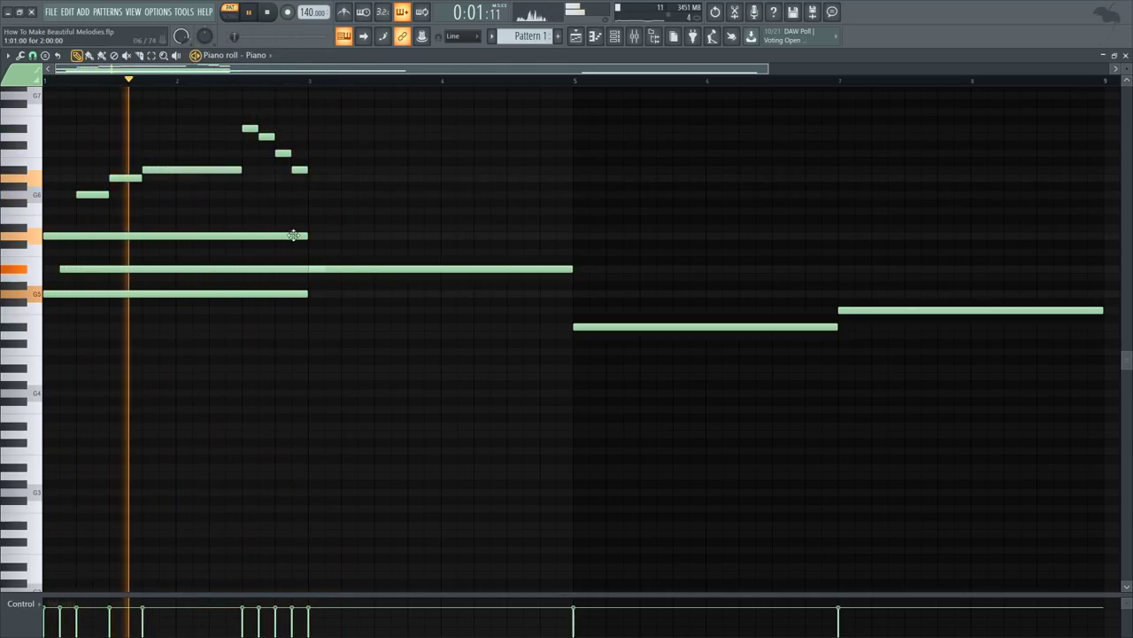
# - Stack an F6 and a half-beat-late D6 over the A#5 in bars 3 and 4, and add a one-beat A6 on beat 2 of bar 3
pyautogui.click(296, 267)
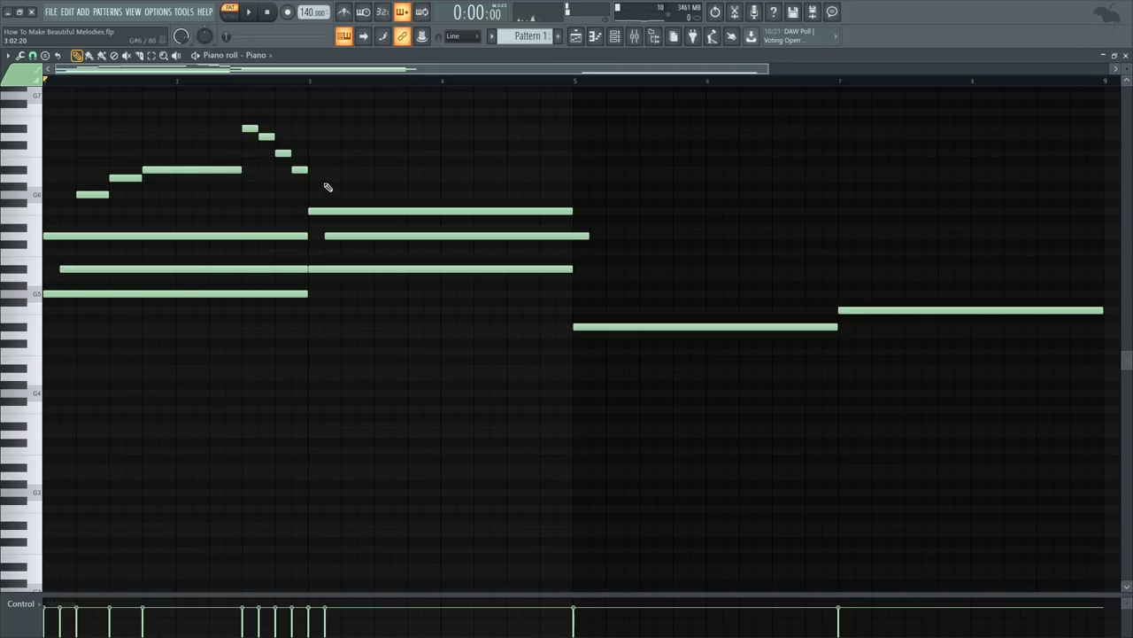
pyautogui.press('space')
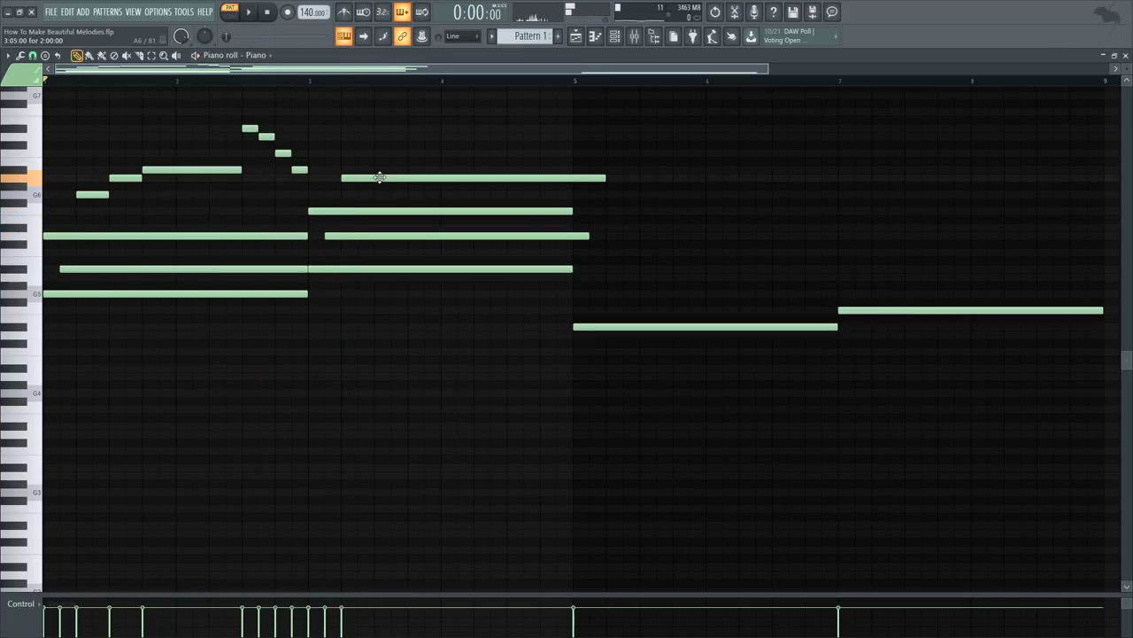
pyautogui.press('space')
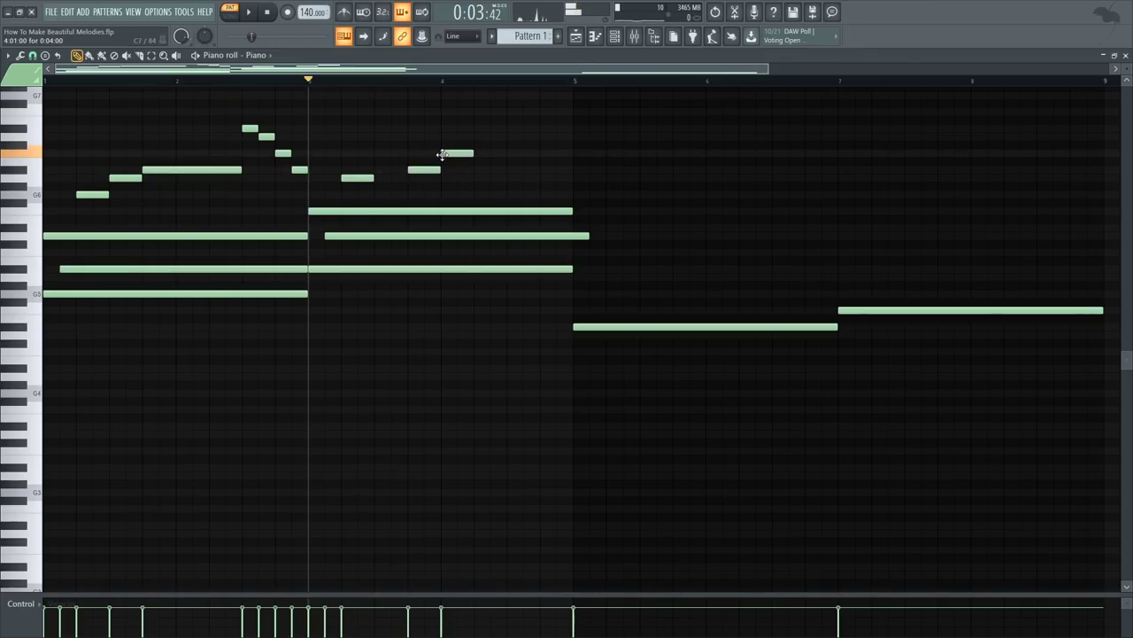
# - Add A#6 and C7 on beats 3 and 4 of bar 3 and a half-beat descending run D7, C7, A#6, A6 ending bar 4
pyautogui.press('space')
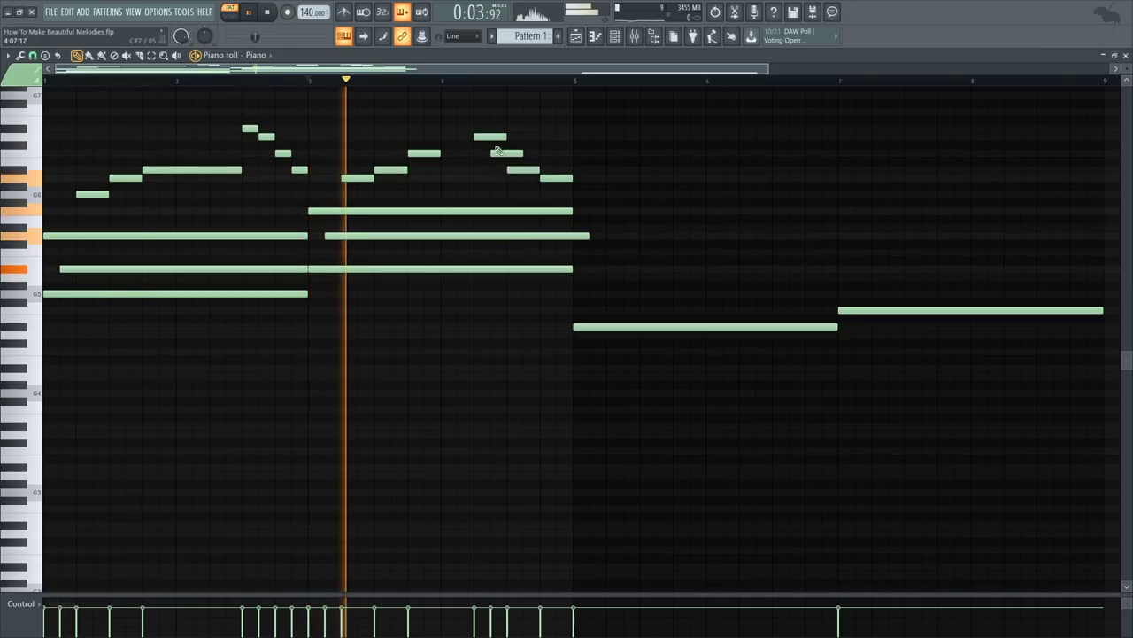
pyautogui.moveTo(460, 118); pyautogui.dragTo(588, 188)
pyautogui.moveTo(493, 136); pyautogui.dragTo(575, 178)
pyautogui.press('space')
# - Extend the C7 on beat 4 of bar 3 to the start of bar 4's descending run and audition the melody
pyautogui.click(573, 191)
pyautogui.rightClick(515, 191)
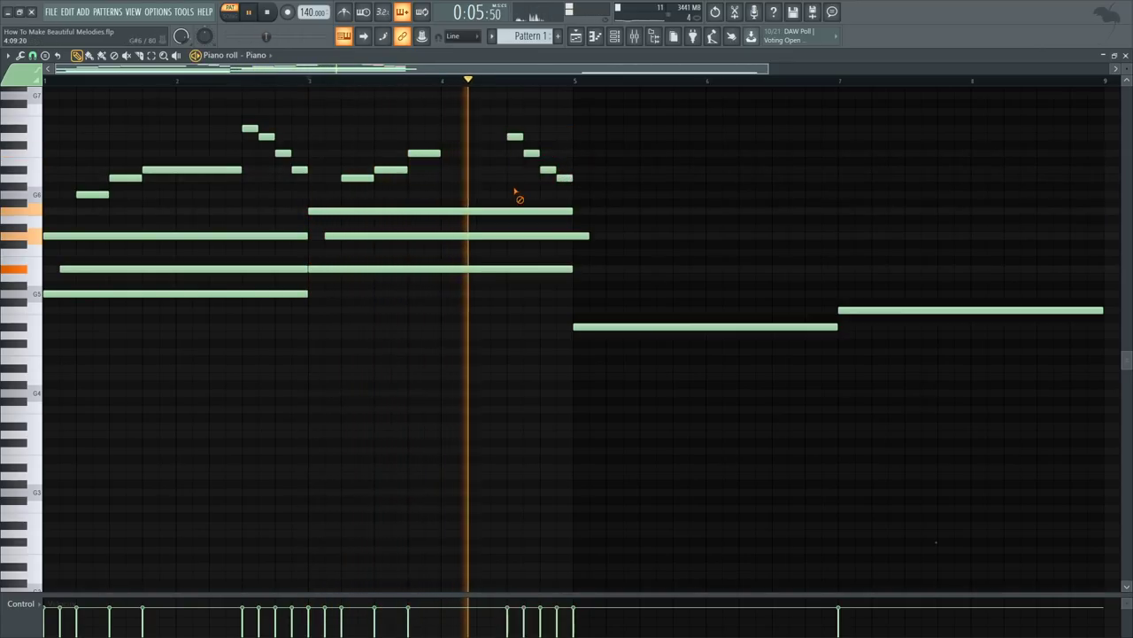
pyautogui.moveTo(439, 152); pyautogui.dragTo(507, 152)
pyautogui.press('space')
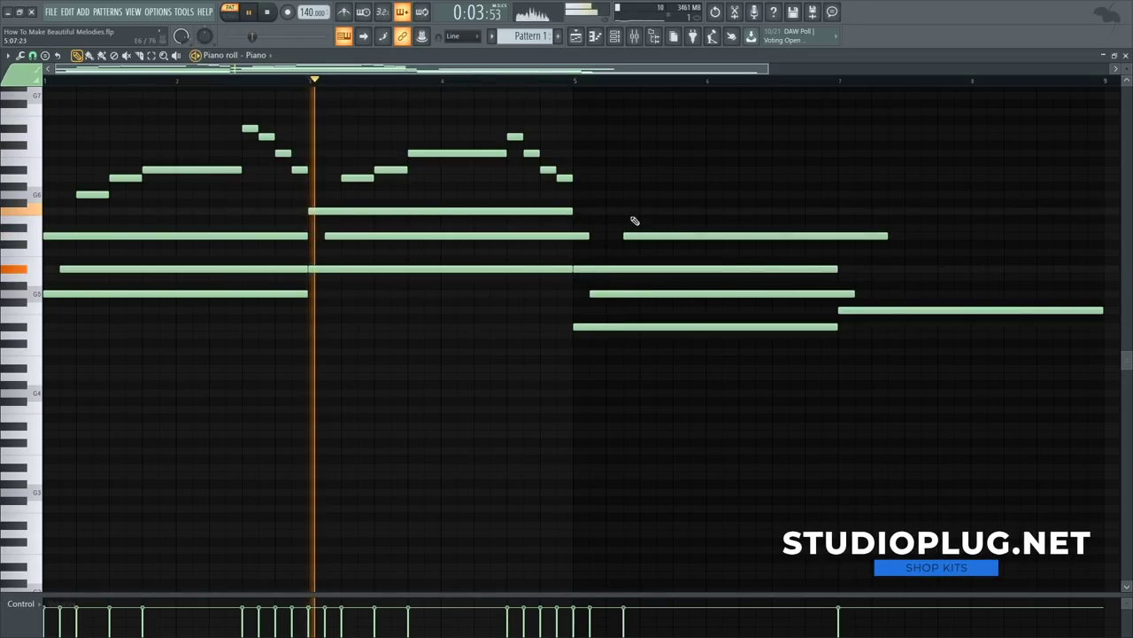
# - Set playback to start at bar 5, trim the D6 over bars 3 and 4 to end there, and place a short D6 on beat 2 of bar 5
pyautogui.click(580, 82)
pyautogui.press('space')
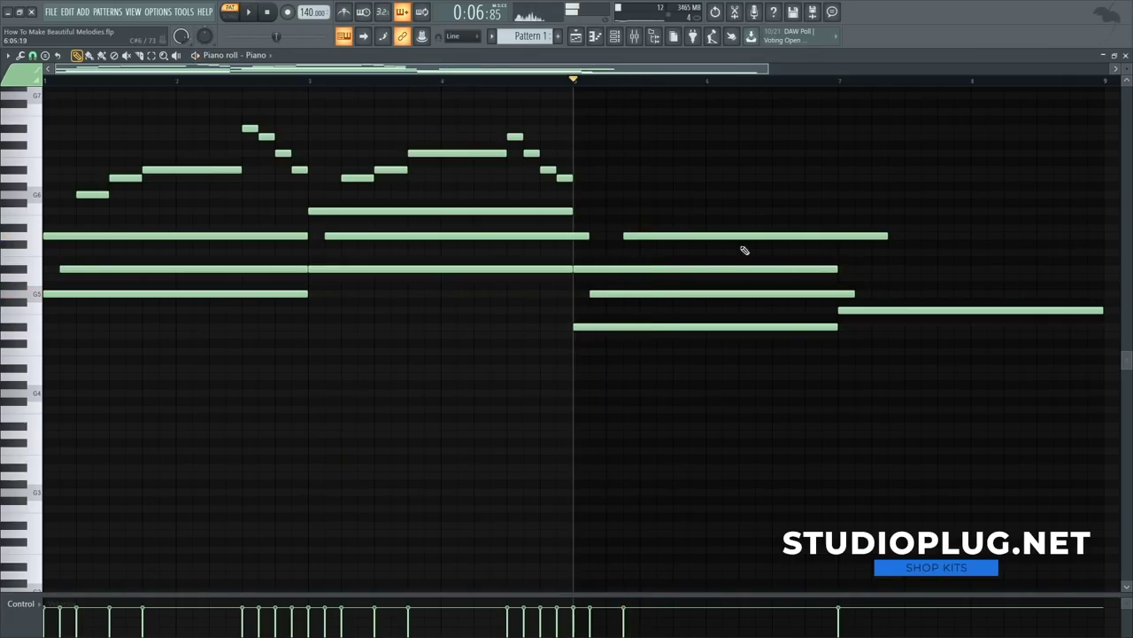
pyautogui.press('space')
pyautogui.press('space')
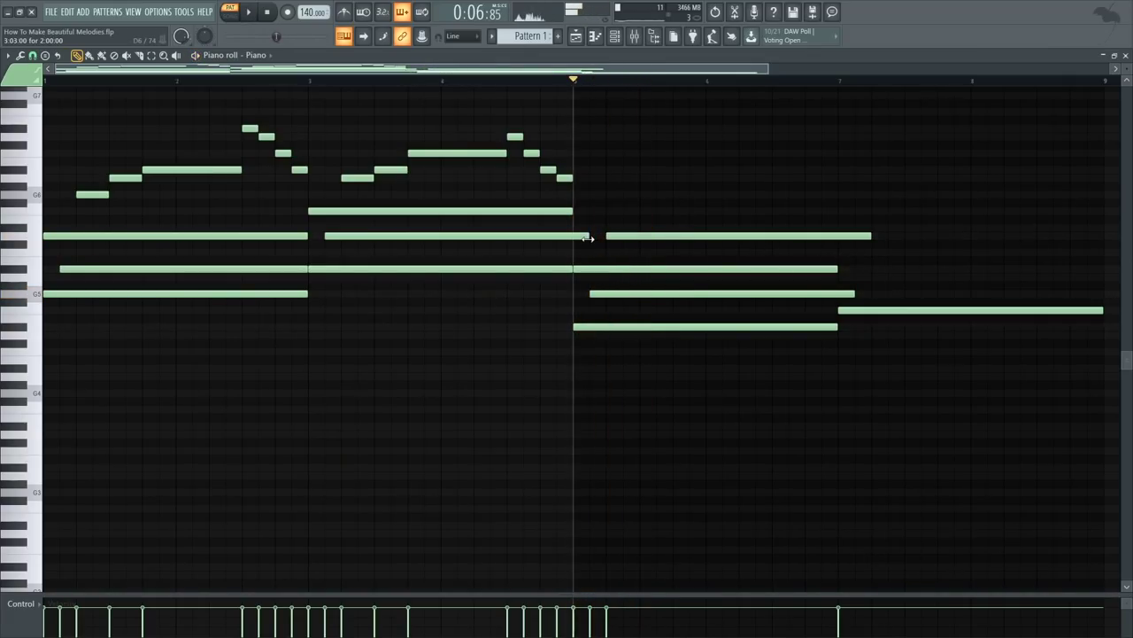
pyautogui.press('space')
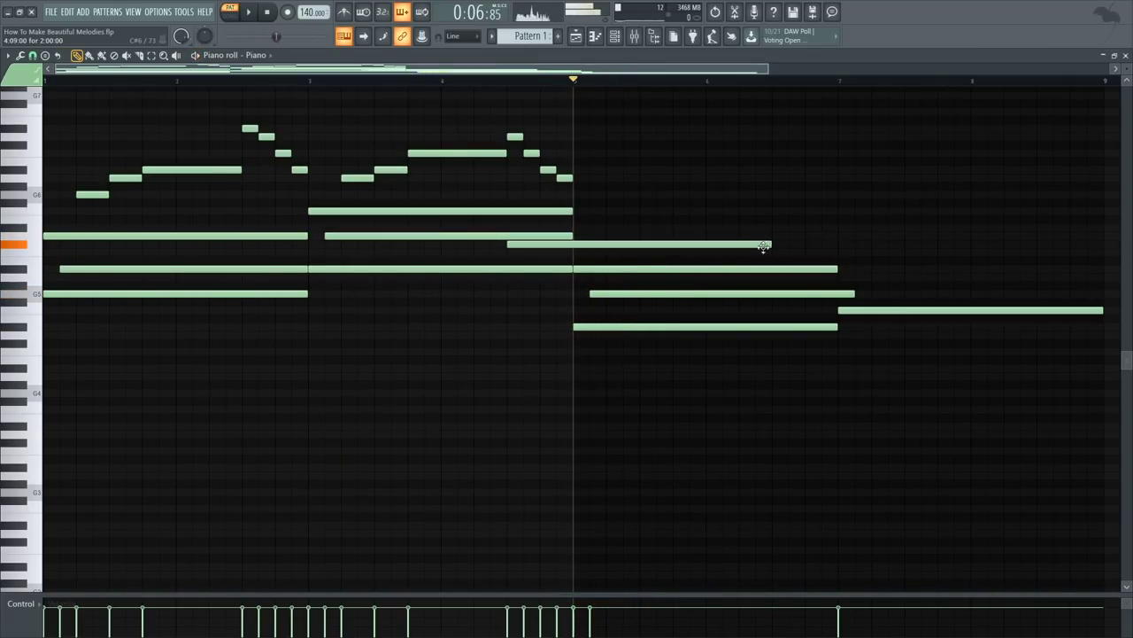
pyautogui.press('space')
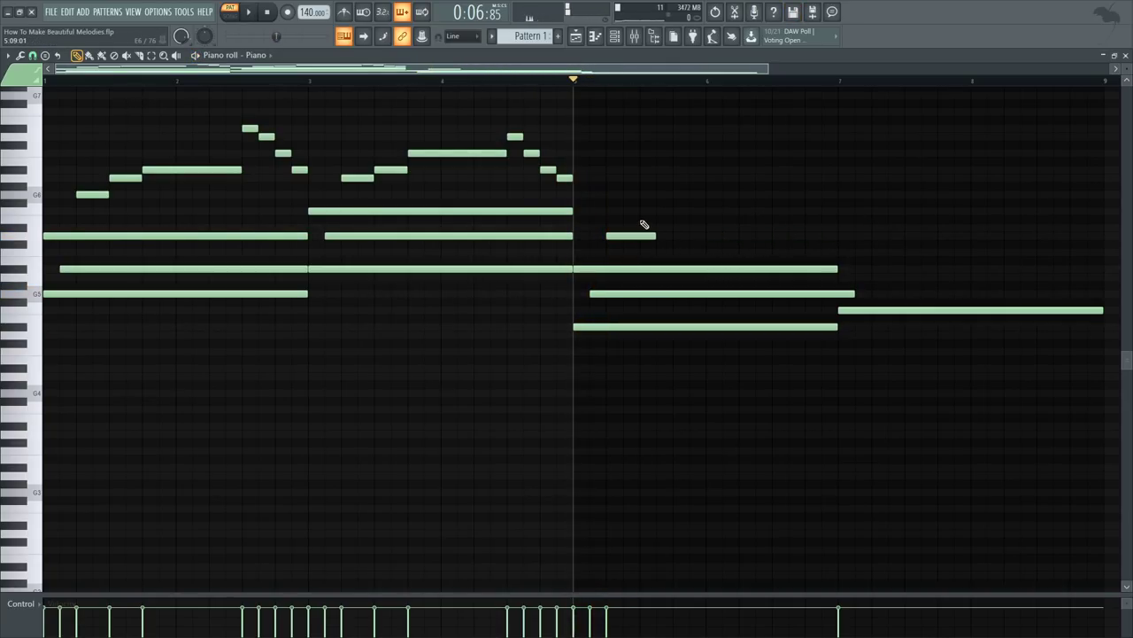
# - Raise the short note in bar 5 to a one-beat D#6 and add one-beat G6 and A6 notes on beats 3 and 4
pyautogui.press('space')
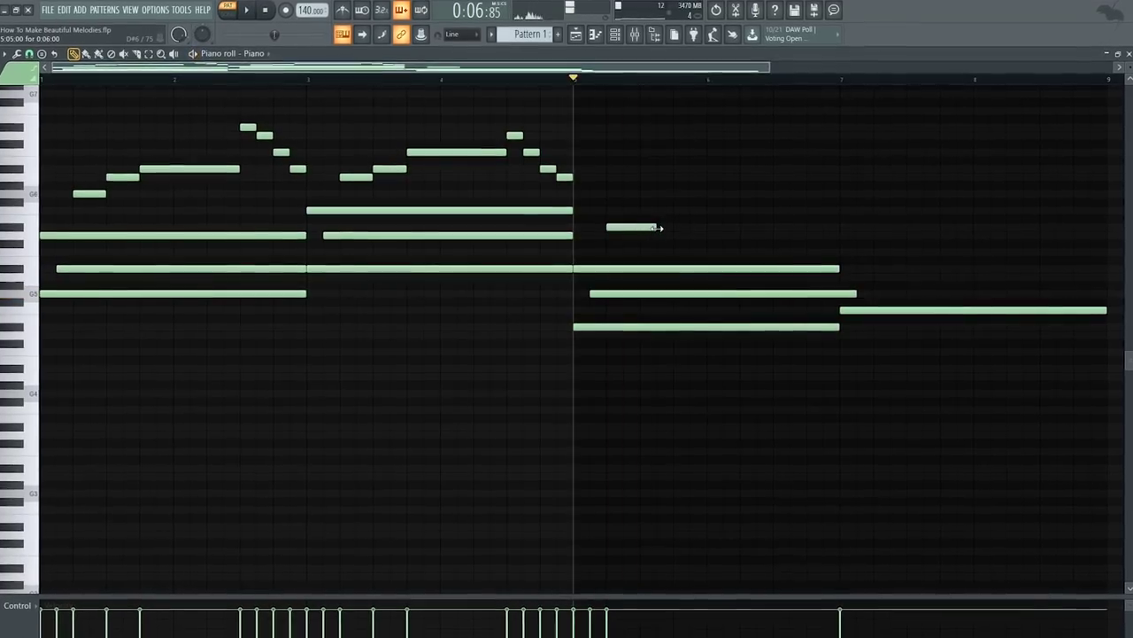
pyautogui.press('space')
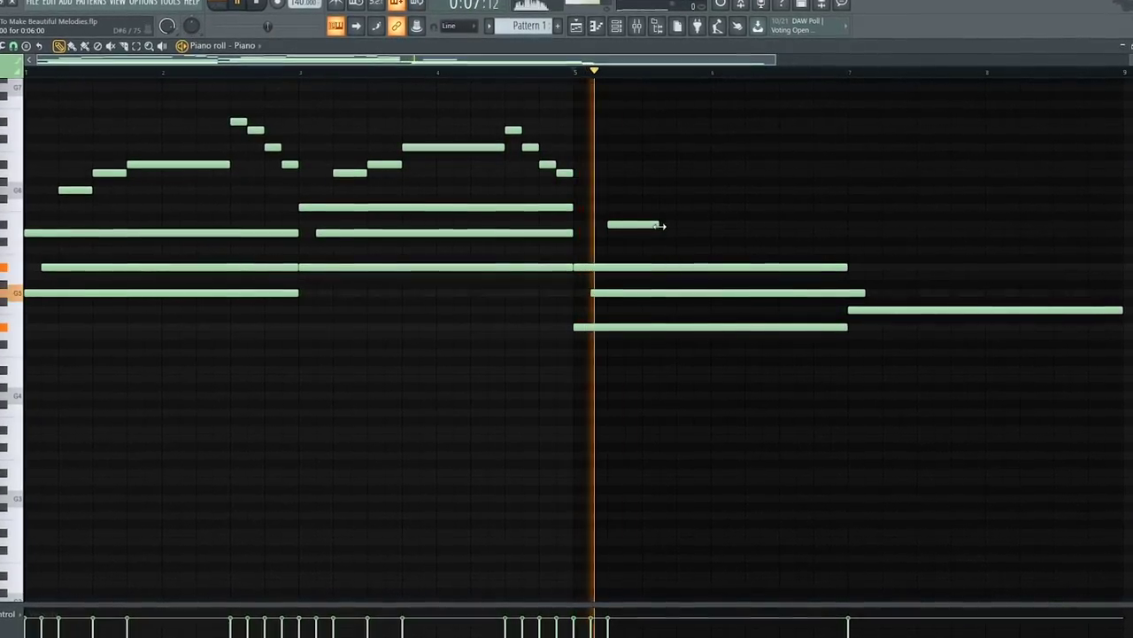
pyautogui.press('space')
pyautogui.click(653, 206)
pyautogui.moveTo(660, 202); pyautogui.dragTo(647, 187)
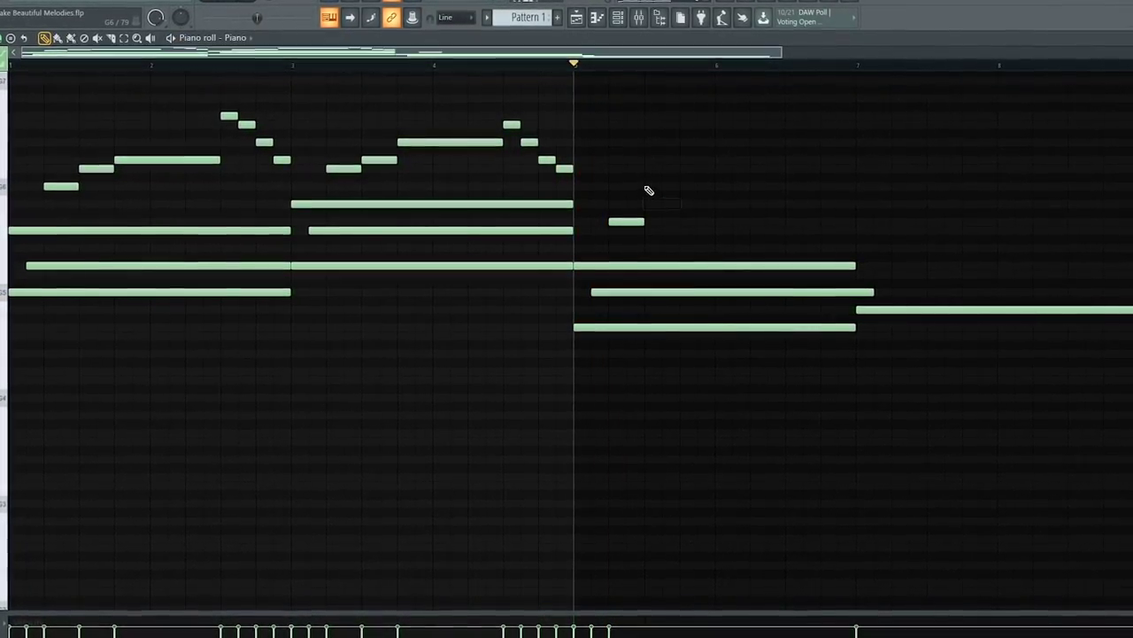
pyautogui.click(687, 169)
pyautogui.press('space')
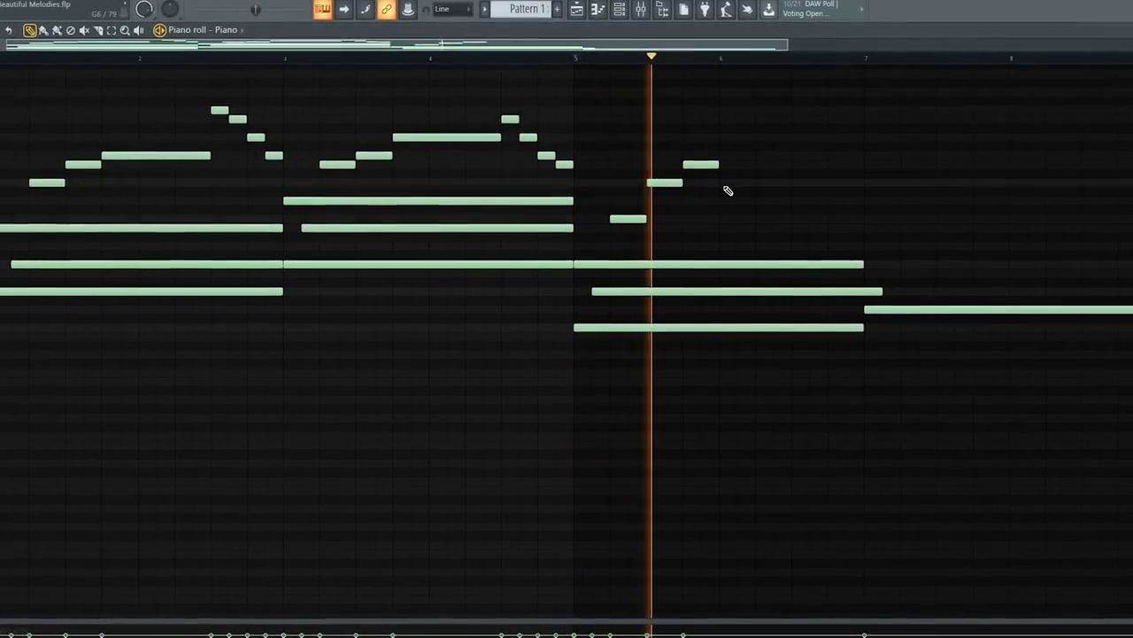
# - Add a half-beat run A#6, C7, A#6, A6 ending bar 6 and audition it from bar 5
pyautogui.press('space')
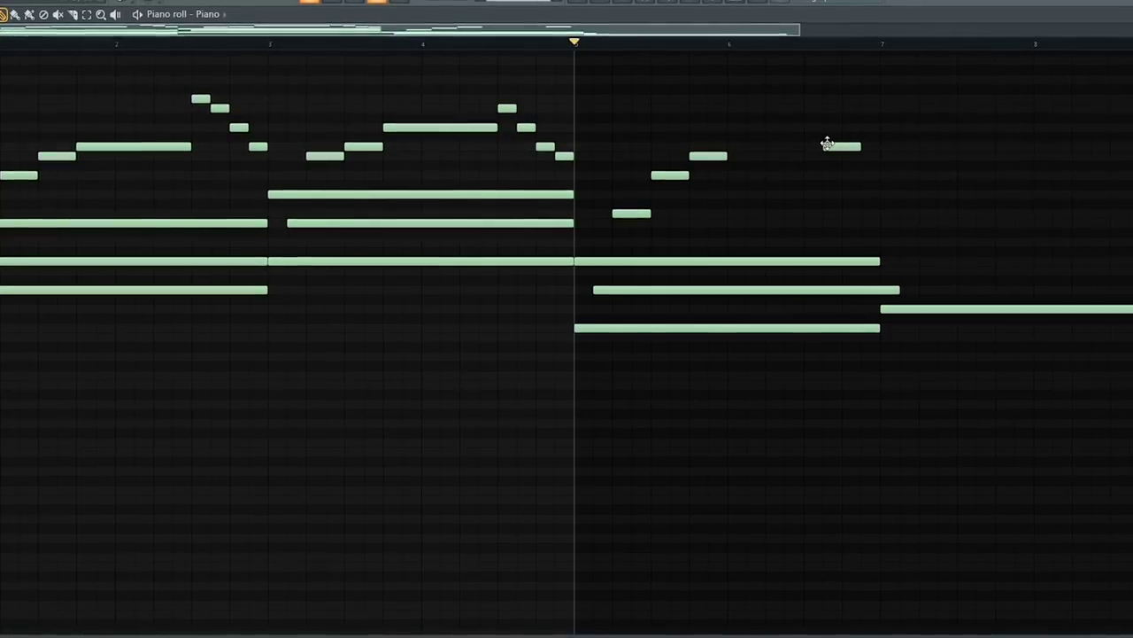
pyautogui.press('space')
pyautogui.rightClick(837, 146)
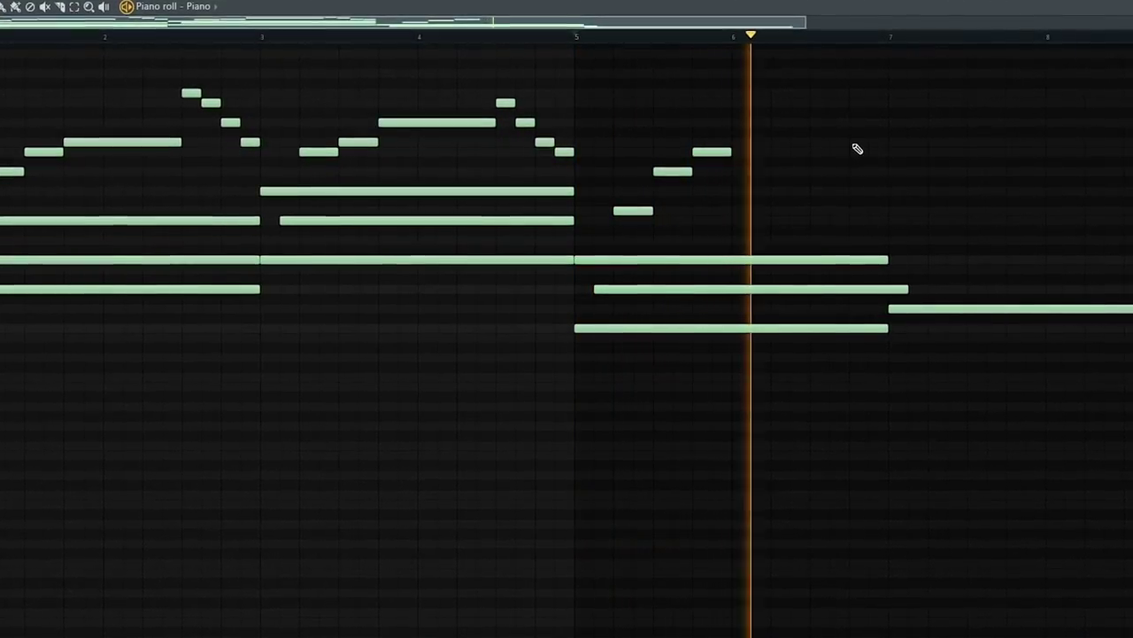
pyautogui.press('space')
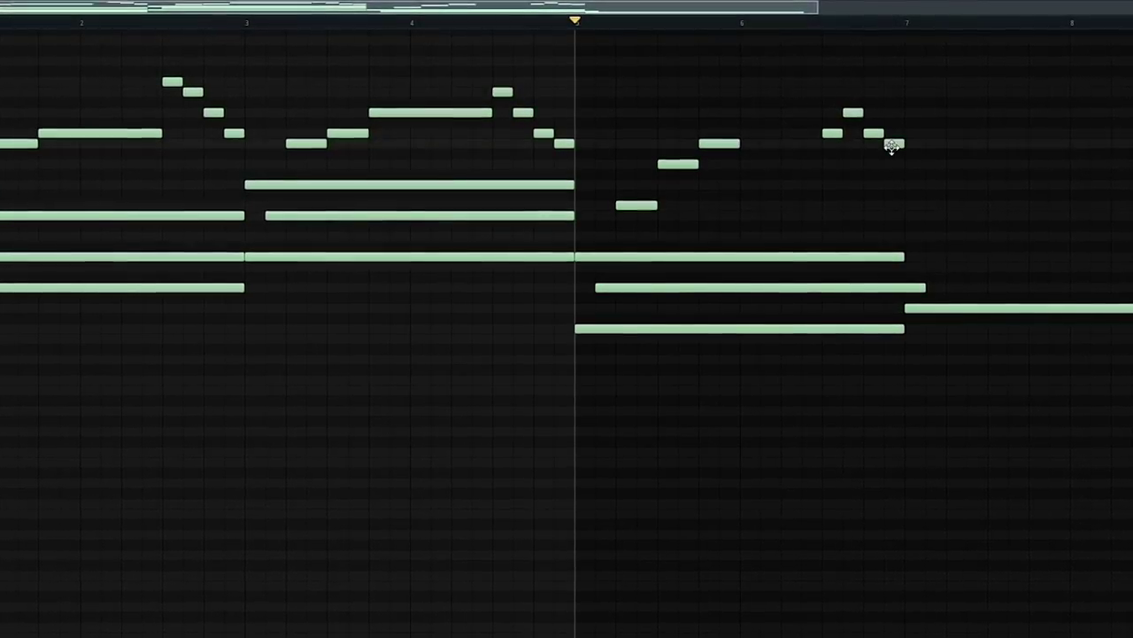
pyautogui.press('space')
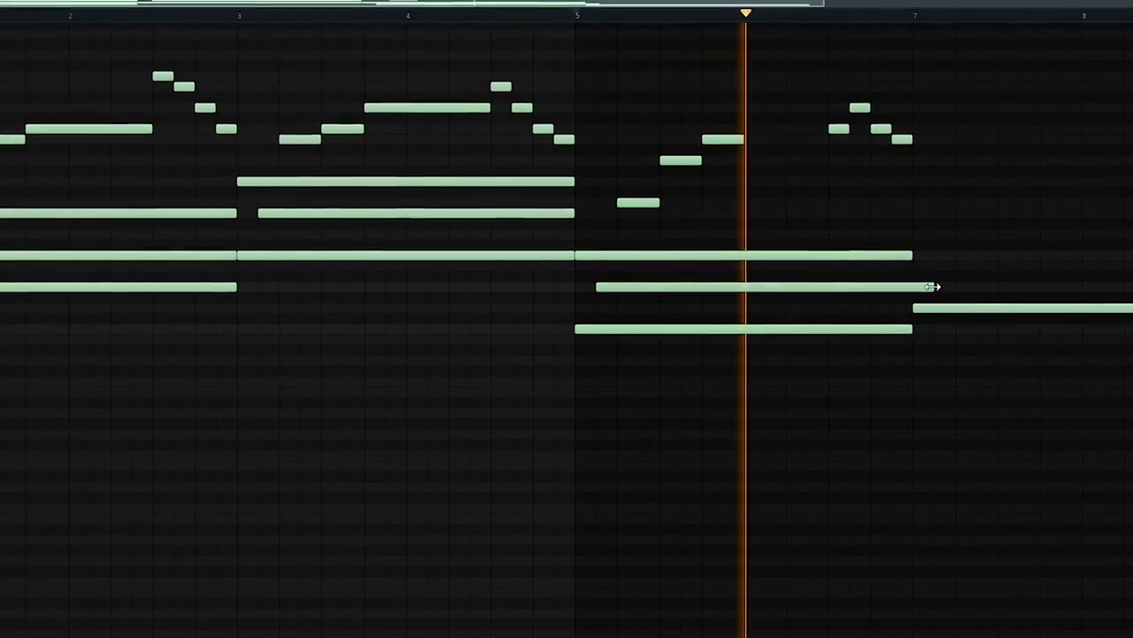
# - Trim the G5 to end at bar 7 and stack a half-beat-late A5 and a C6 over the F5 in bars 7 and 8
pyautogui.moveTo(933, 286); pyautogui.dragTo(912, 287)
pyautogui.click(944, 266)
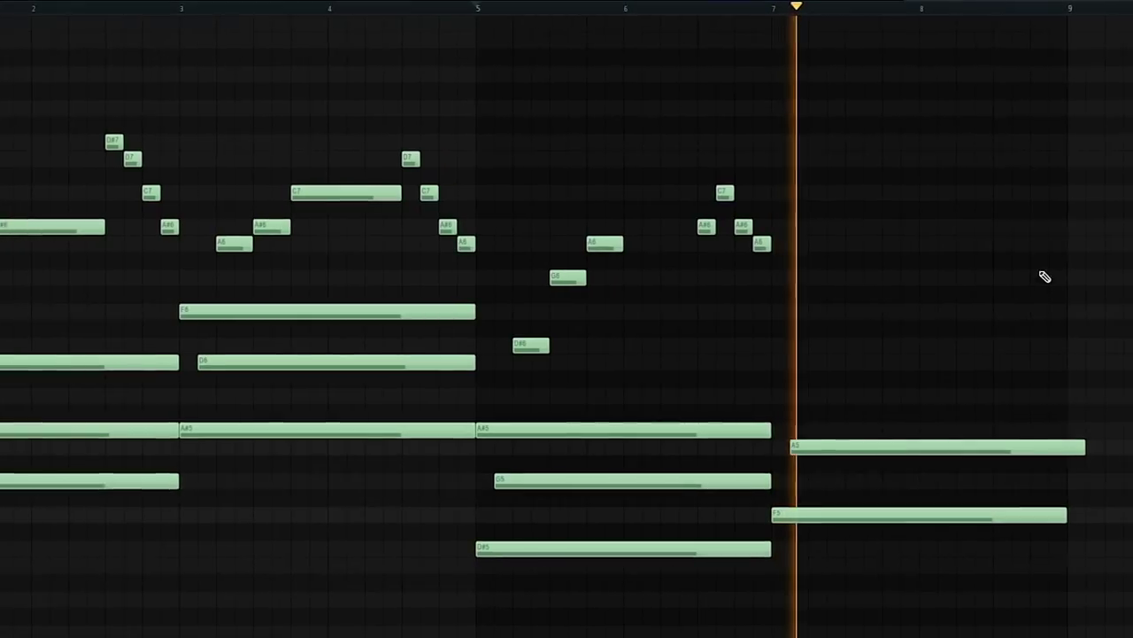
pyautogui.press('space')
pyautogui.moveTo(1088, 448); pyautogui.dragTo(1067, 447)
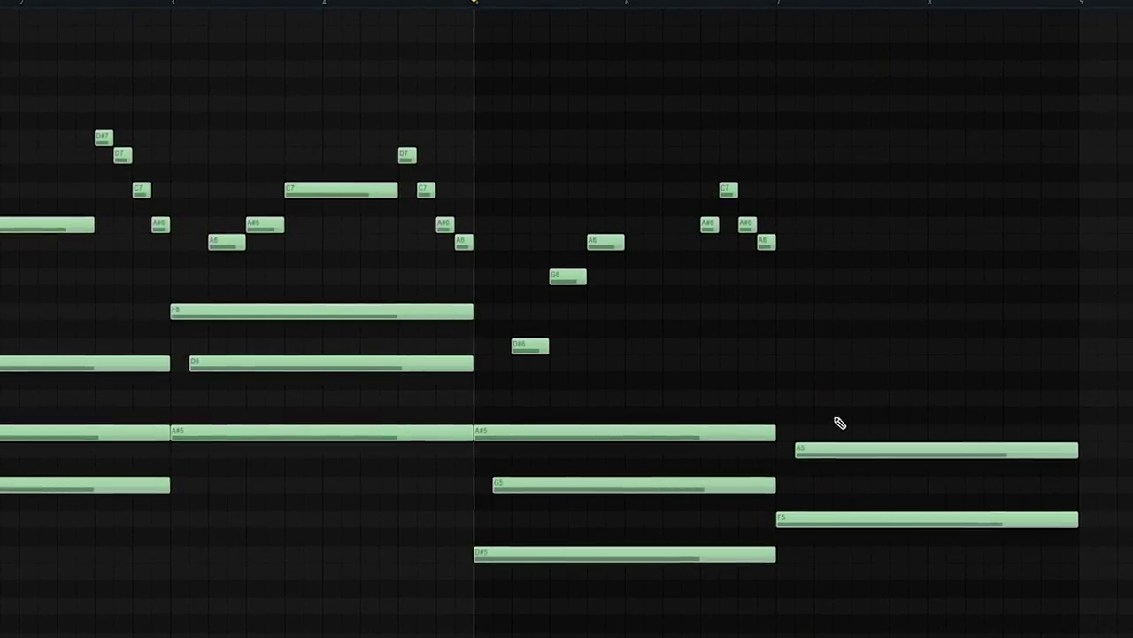
pyautogui.click(774, 400)
pyautogui.moveTo(1062, 397); pyautogui.dragTo(1074, 404)
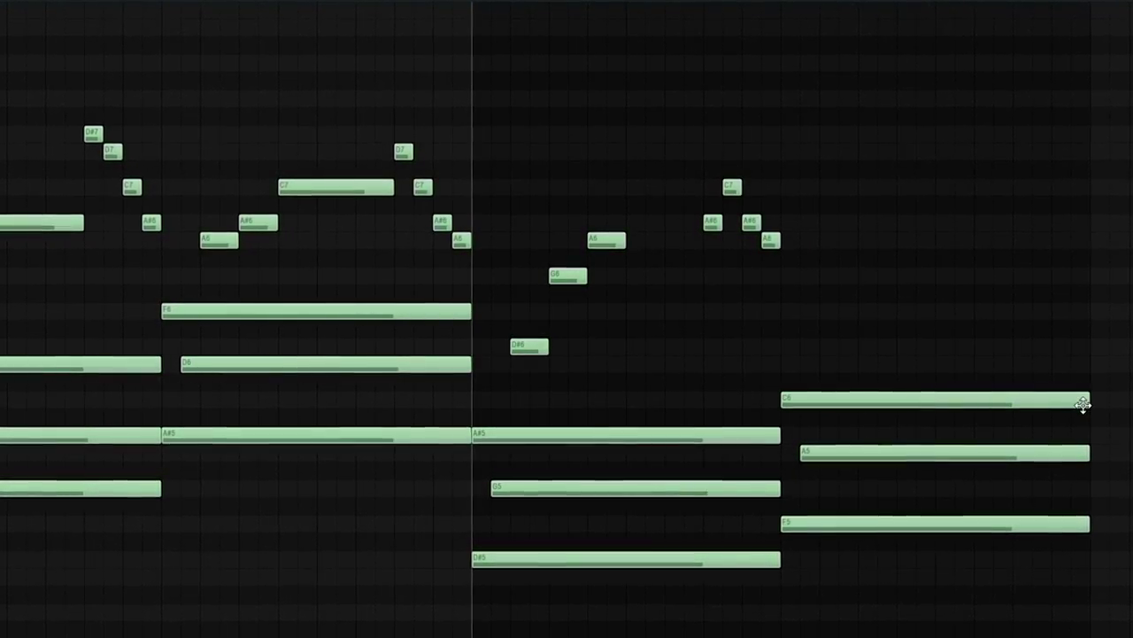
pyautogui.press('space')
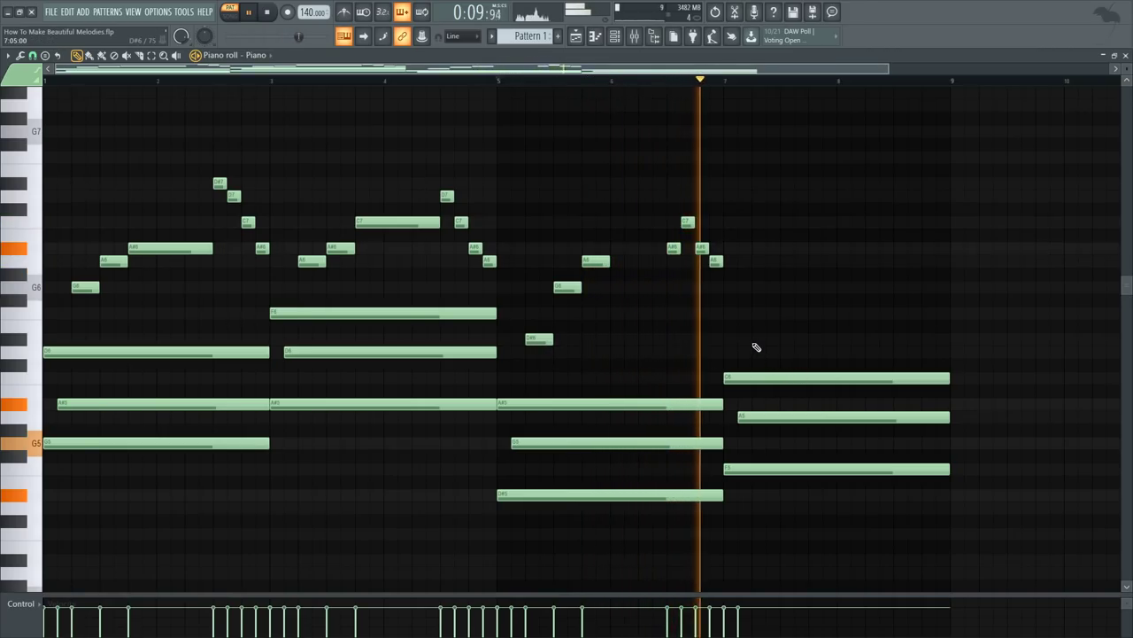
# - Place one-beat F6 and A6 notes on beats 2 and 3 of bar 7 and audition them from bar 7
pyautogui.click(758, 340)
pyautogui.press('space')
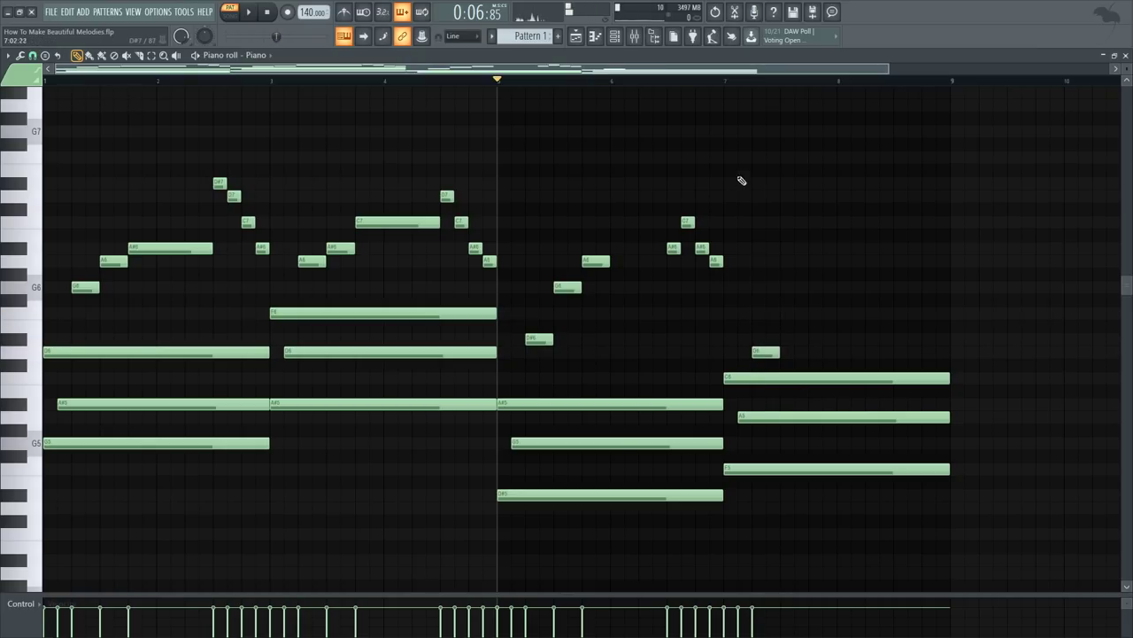
pyautogui.click(727, 81)
pyautogui.press('space')
pyautogui.press('space')
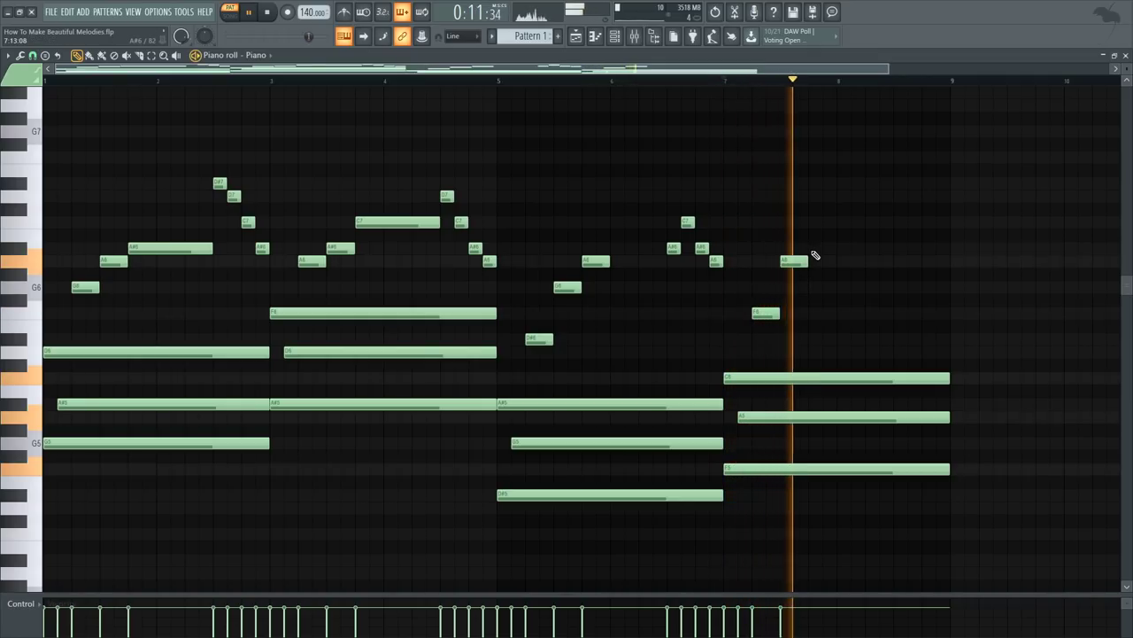
# - Continue the melody with one-beat A#6, C7 and A#6 from beat 4 of bar 7, and a half-beat run C7, D7, C7, A#6 ending bar 8
pyautogui.press('space')
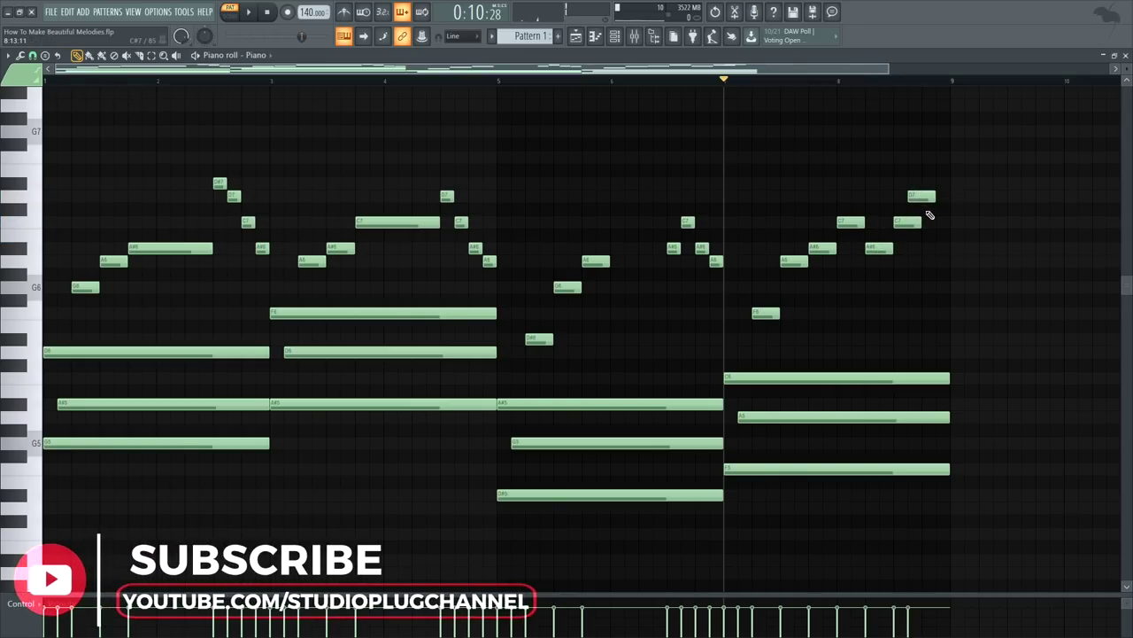
pyautogui.click(941, 244)
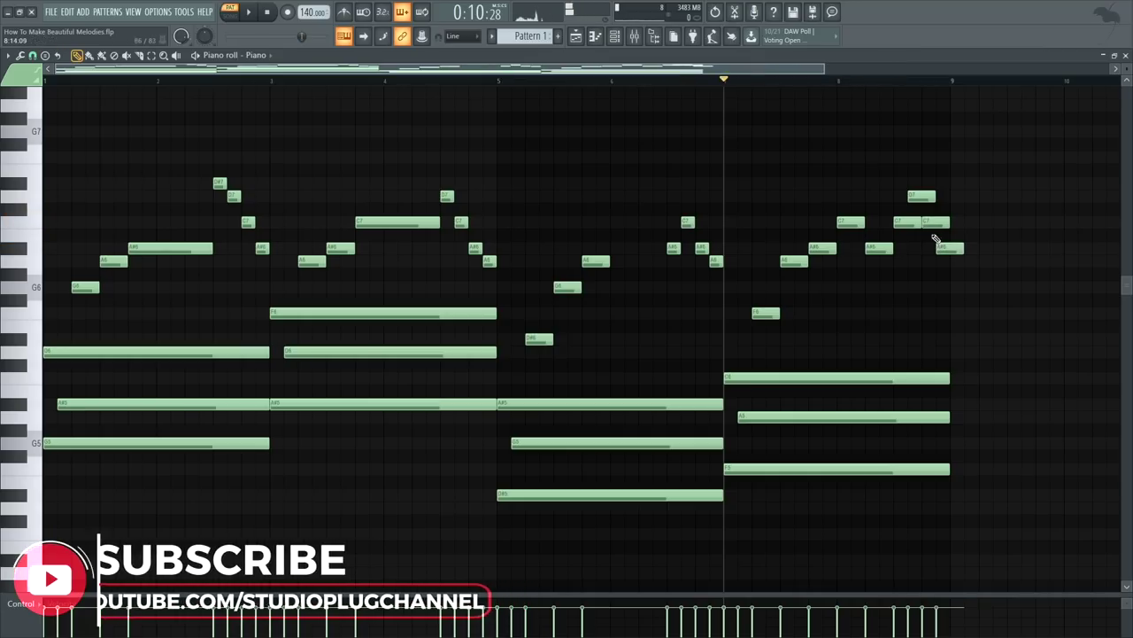
pyautogui.moveTo(907, 178); pyautogui.dragTo(951, 258)
pyautogui.press('space')
pyautogui.keyDown('ctrl'); pyautogui.click(956, 273); pyautogui.keyUp('ctrl')
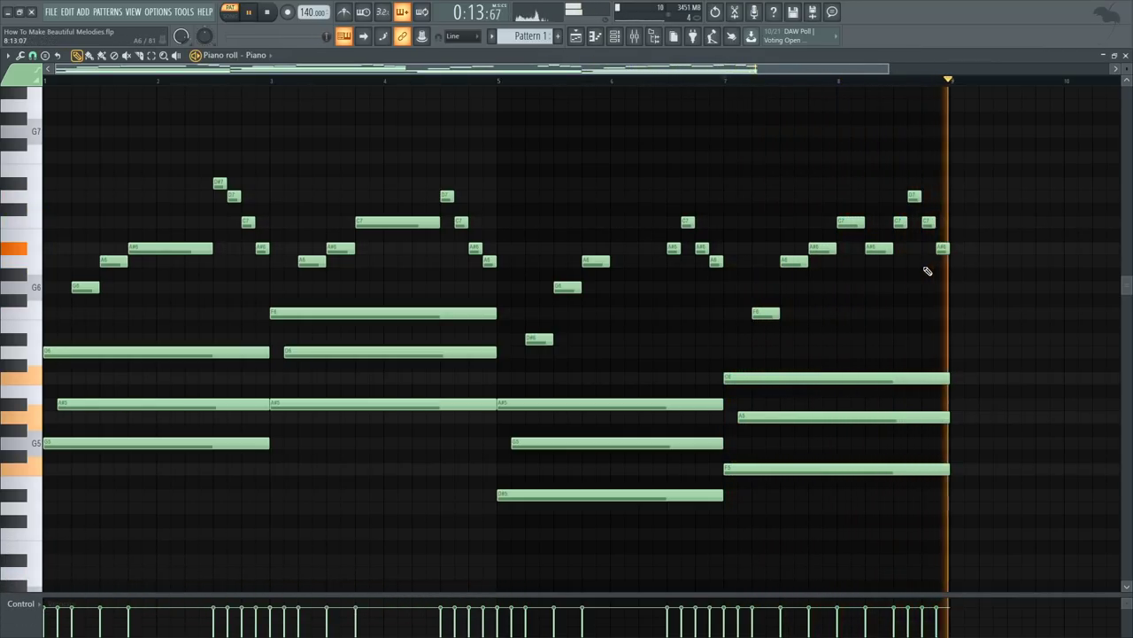
pyautogui.scroll(1, 624, 384)
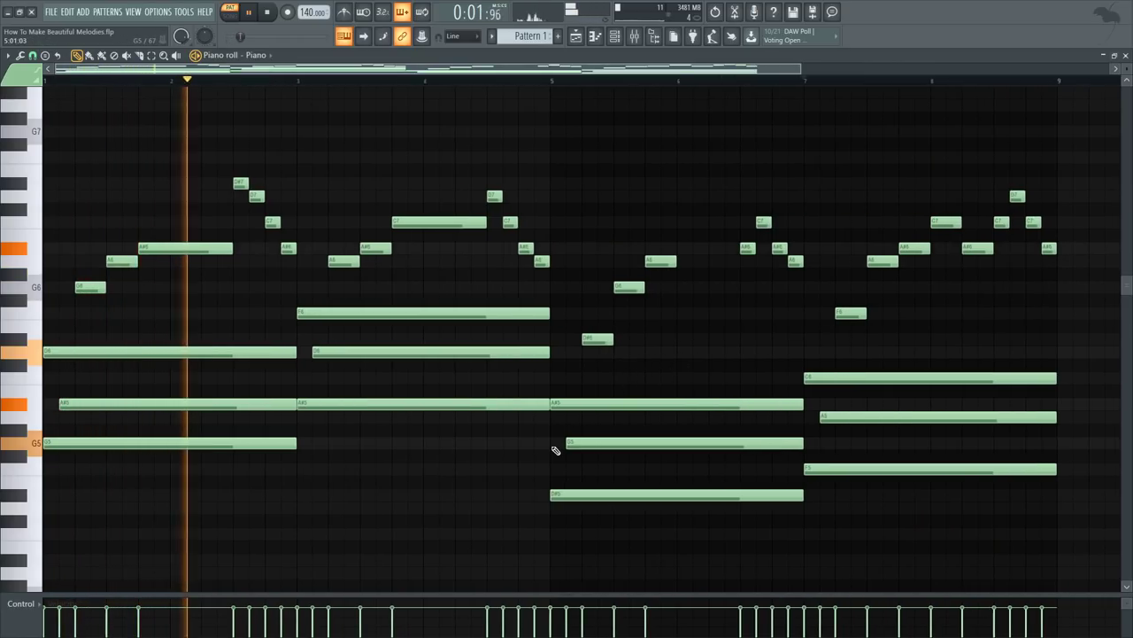
# - Duplicate the lowest note of each chord two octaves down as G3, A#3, D#3 and F3 bass notes, audition them and clear the selection
pyautogui.press('space')
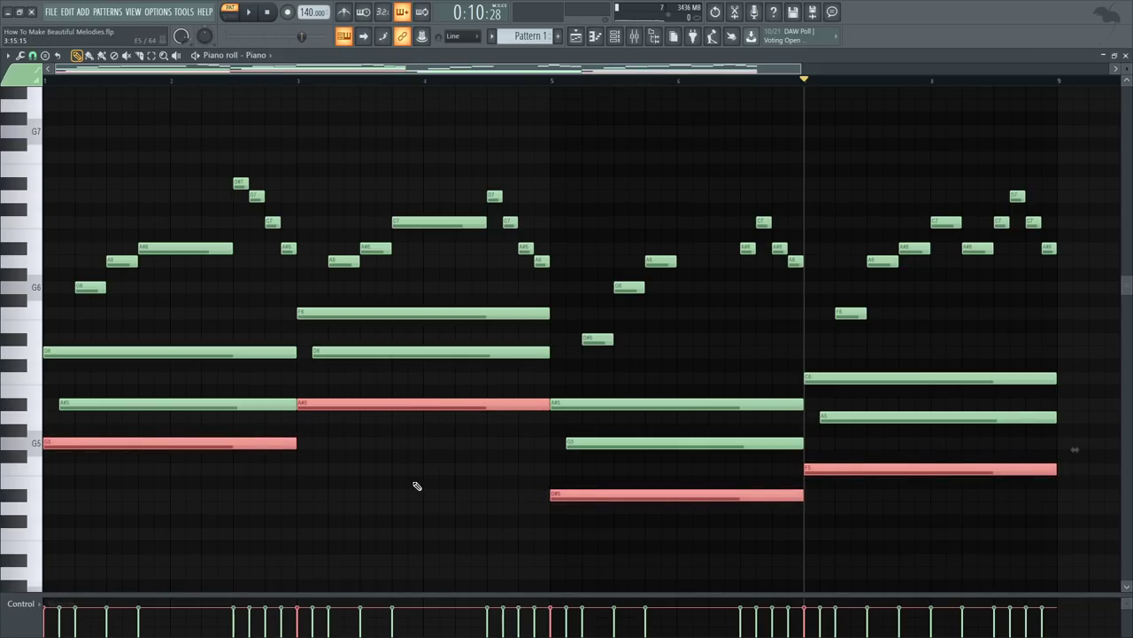
pyautogui.scroll(-4, 416, 485)
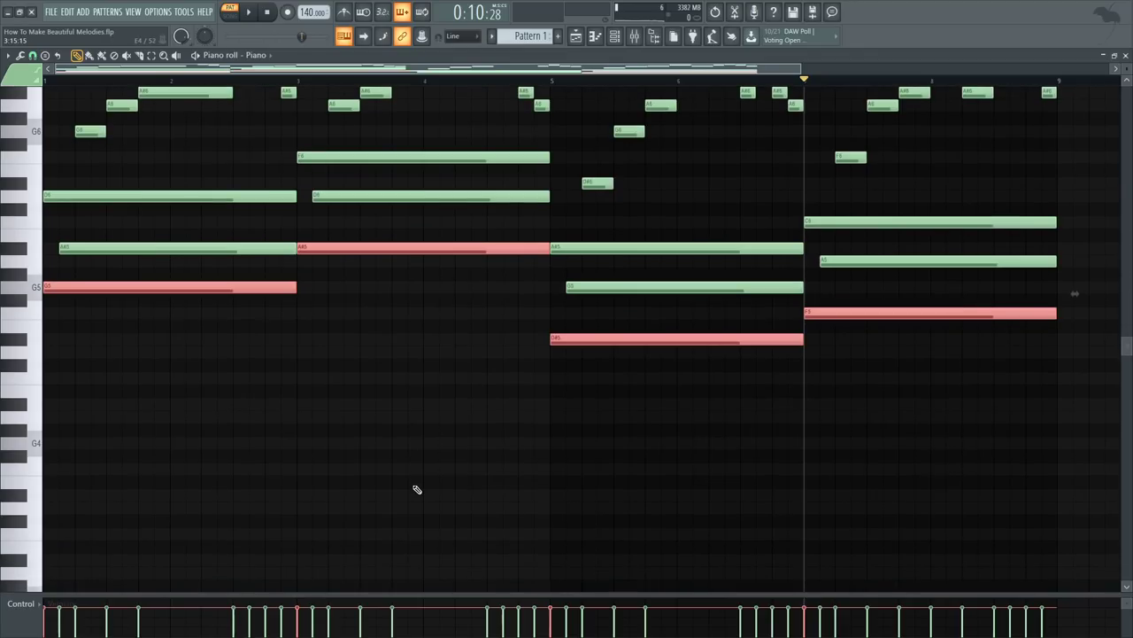
pyautogui.hotkey('ctrl', 'Down')
pyautogui.hotkey('ctrl', 'Down')
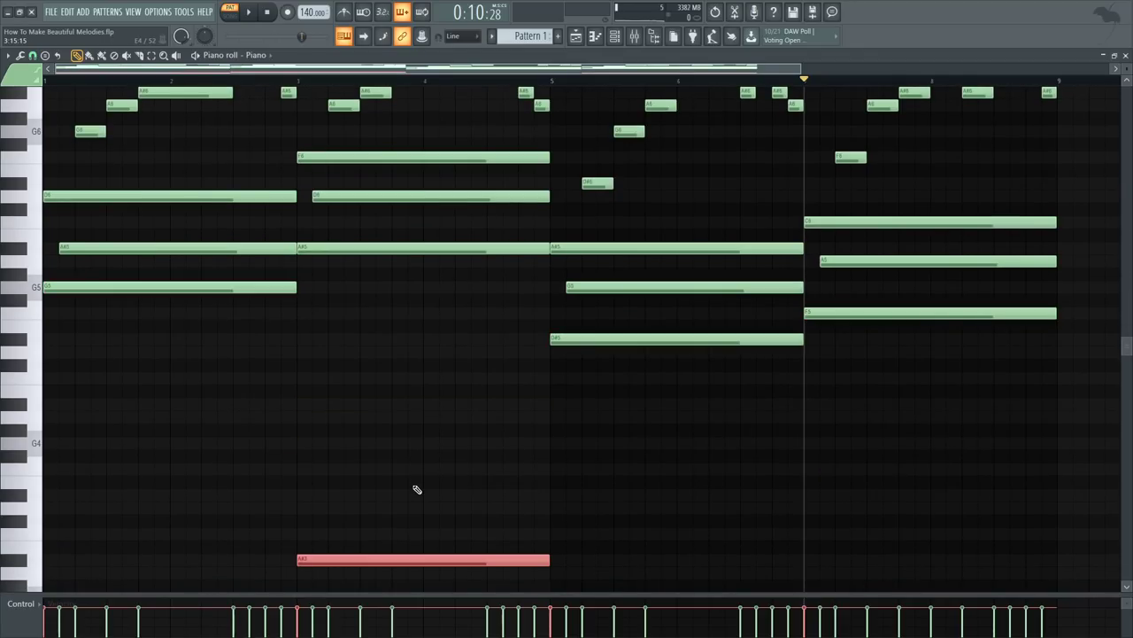
pyautogui.press('space')
pyautogui.press('space')
pyautogui.press('space')
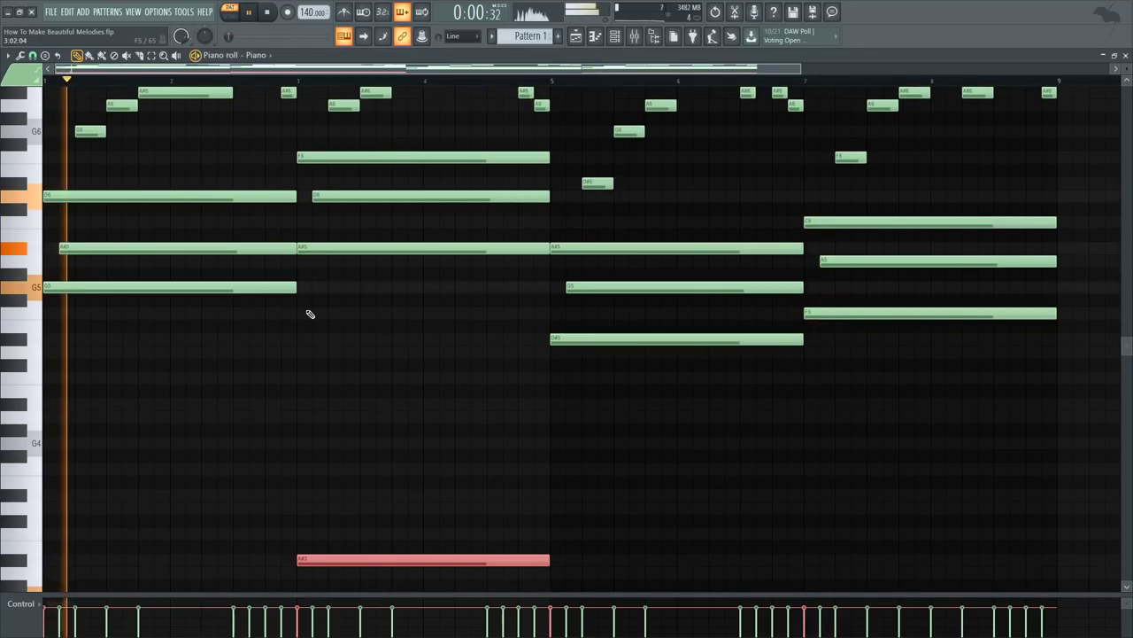
pyautogui.scroll(-2, 309, 313)
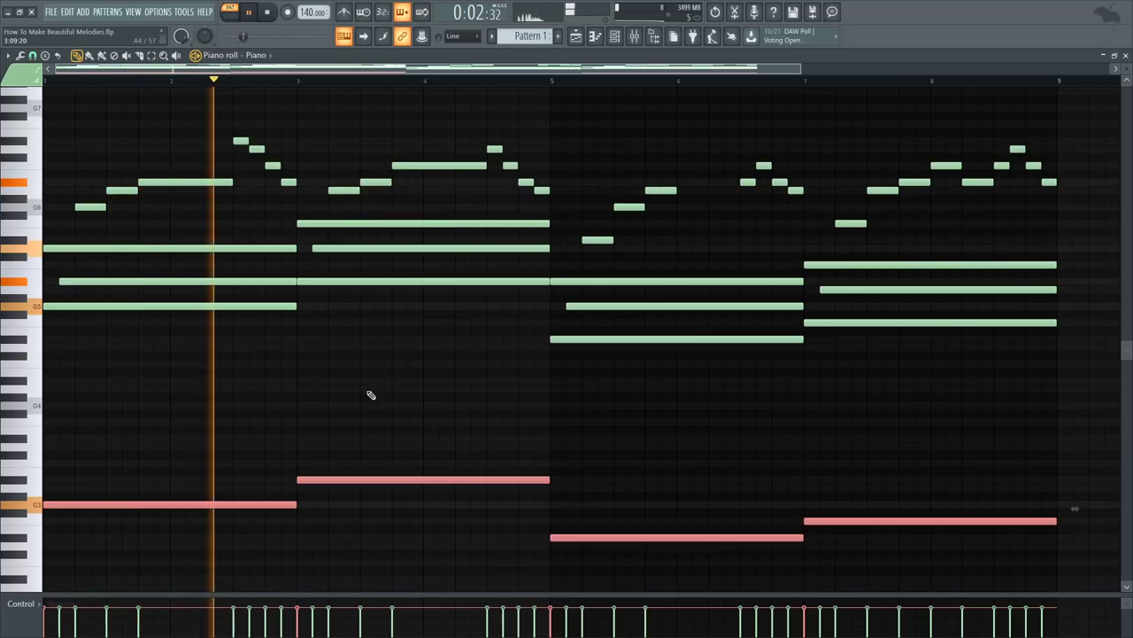
pyautogui.scroll(1, 368, 413)
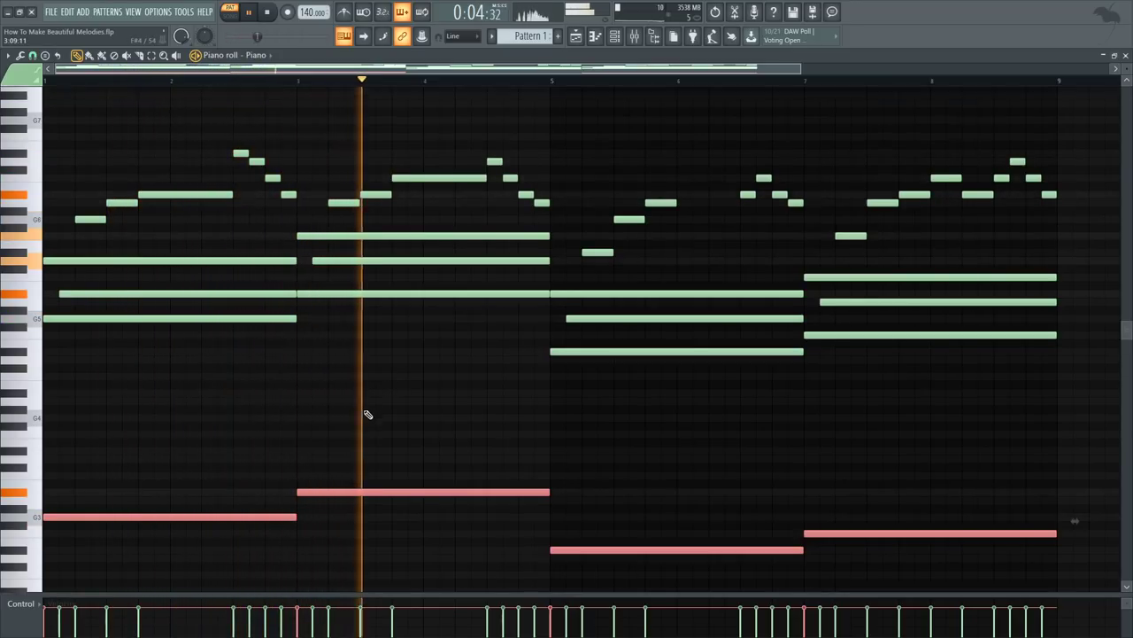
pyautogui.keyDown('ctrl'); pyautogui.click(367, 414); pyautogui.keyUp('ctrl')
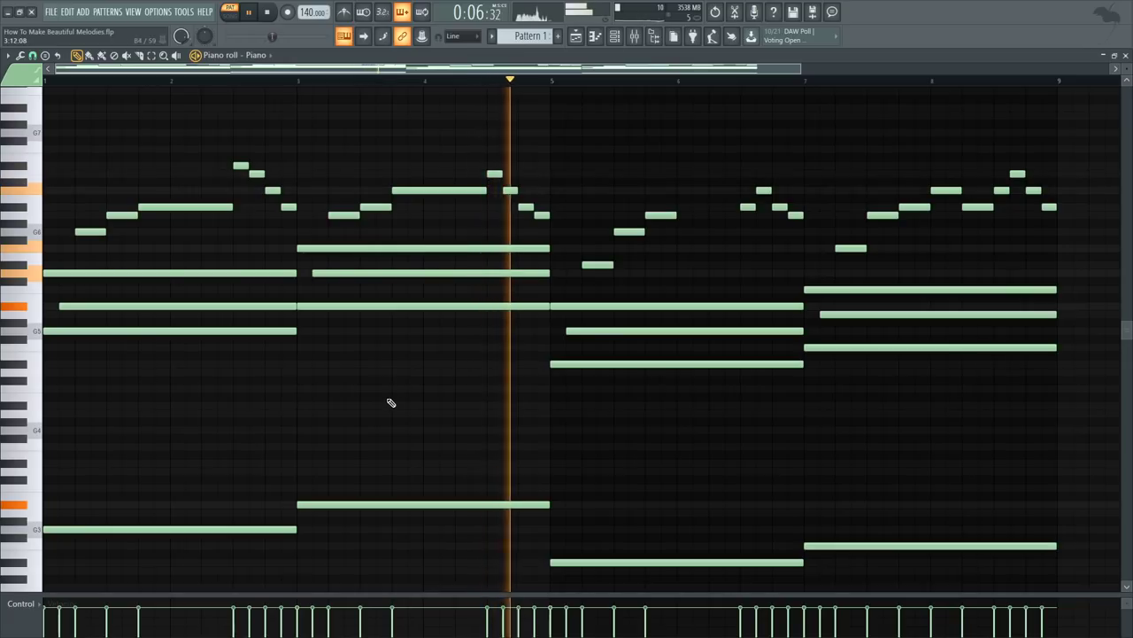
# - Transpose the whole piano part down three semitones and play it through
pyautogui.scroll(-3, 390, 399)
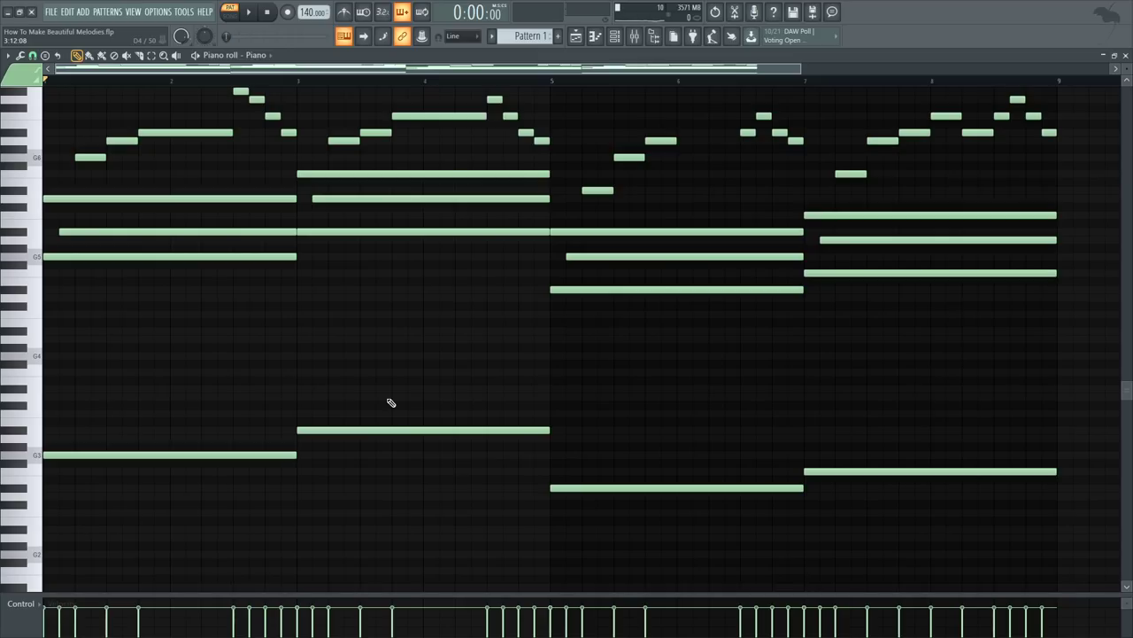
pyautogui.scroll(1, 391, 402)
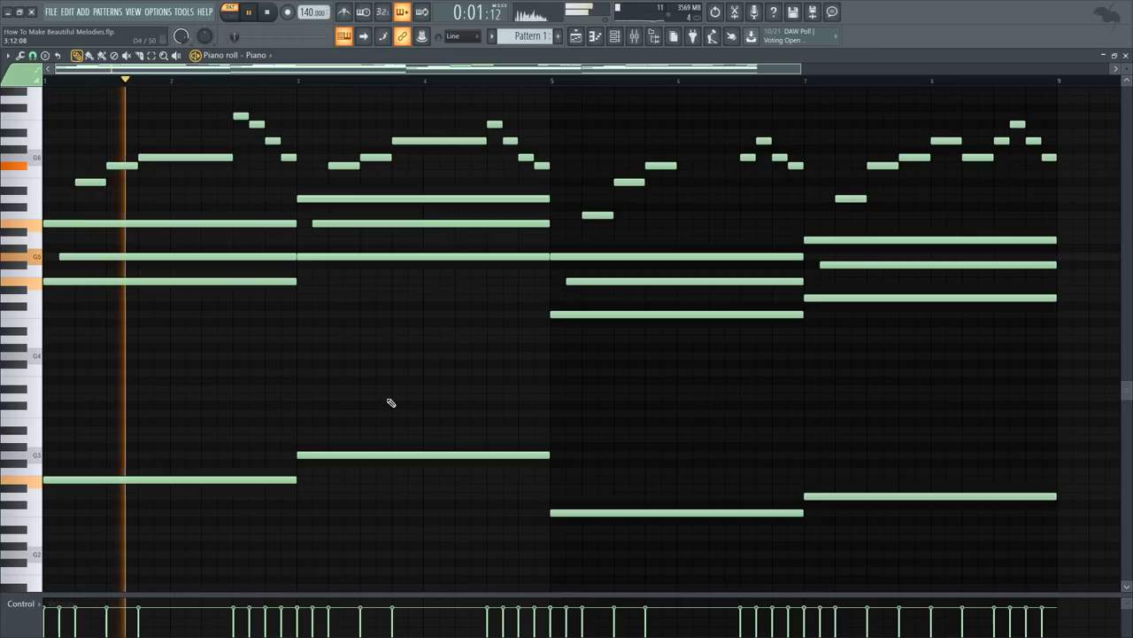
pyautogui.scroll(1, 391, 403)
# - Strumize all the notes with a slight start time offset, a velocity strength of -56% and the note ends preserved
pyautogui.moveTo(800, 68); pyautogui.dragTo(953, 68)
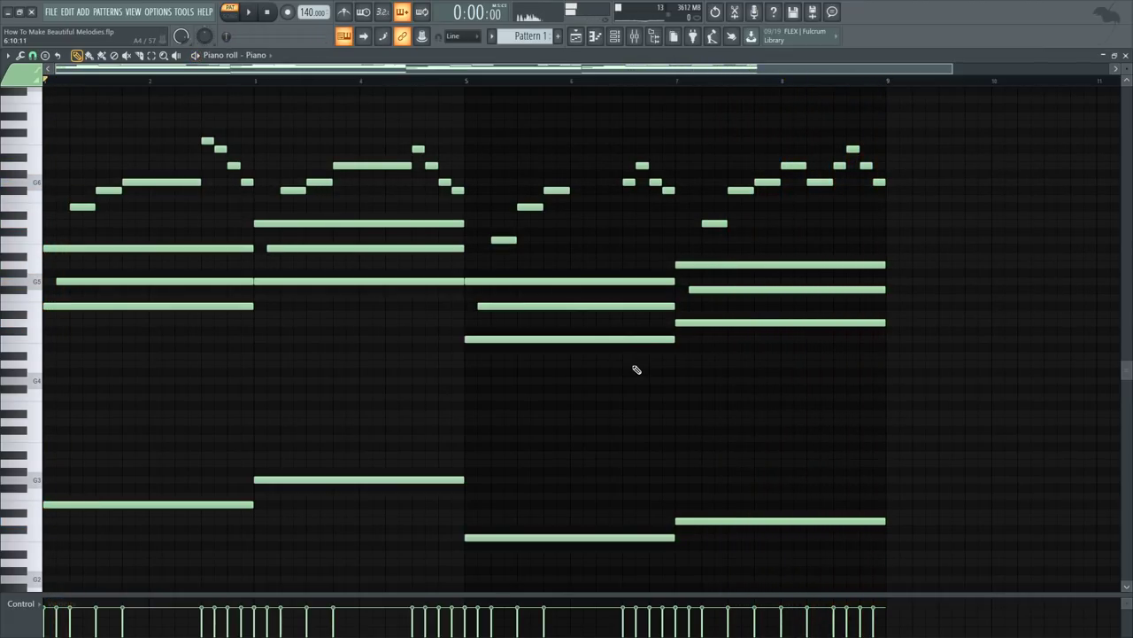
pyautogui.hotkey('alt', 's')
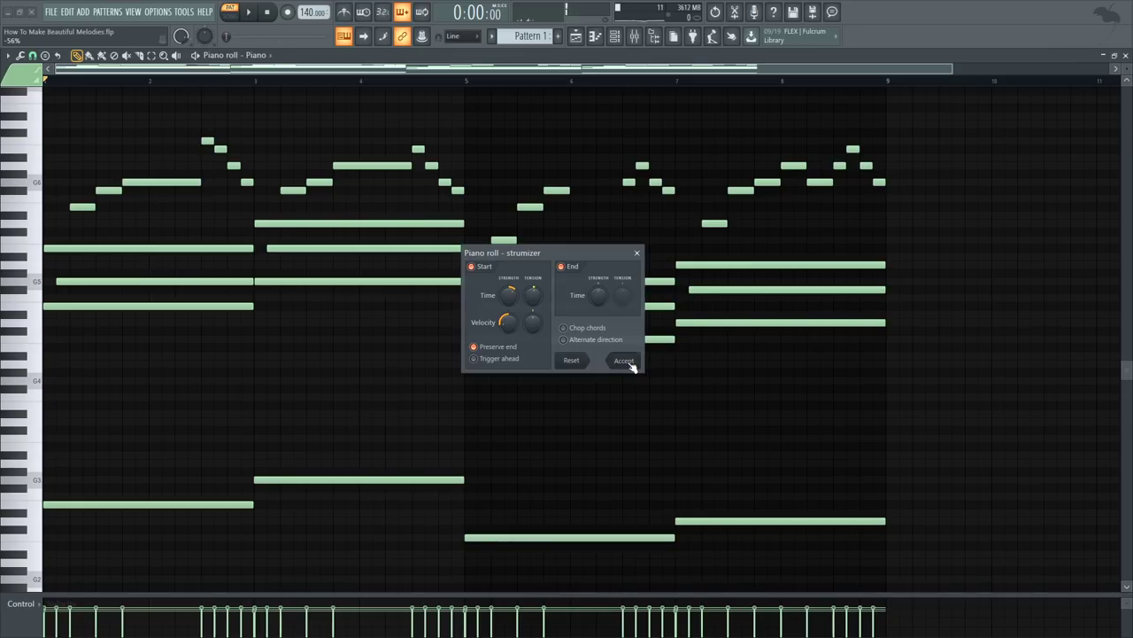
pyautogui.click(623, 361)
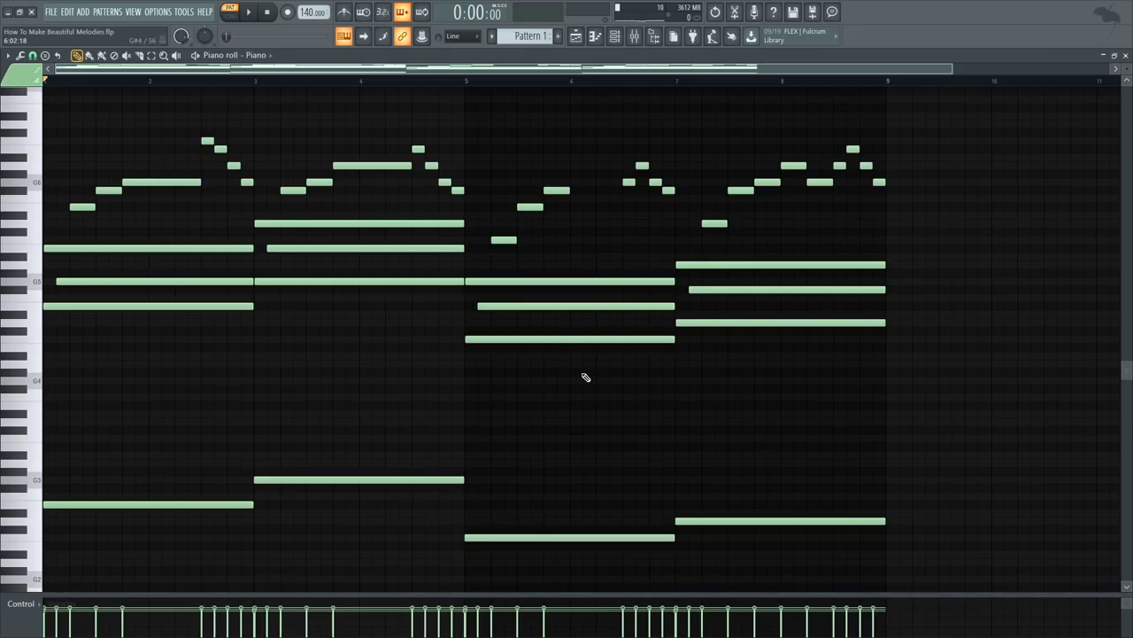
# - Save the melody as a MIDI file named Polo G 28 in the Midis 2019 > Polo G folder
pyautogui.hotkey('ctrl', 'shift', 'm')
pyautogui.doubleClick(159, 103)
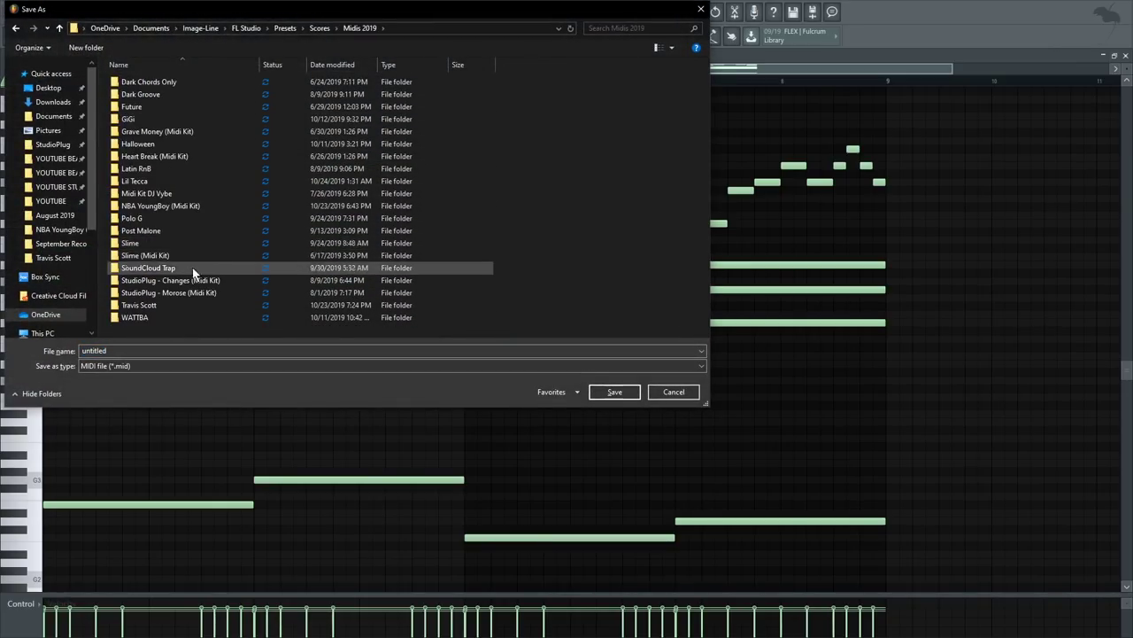
pyautogui.doubleClick(133, 218)
pyautogui.scroll(-2, 164, 293)
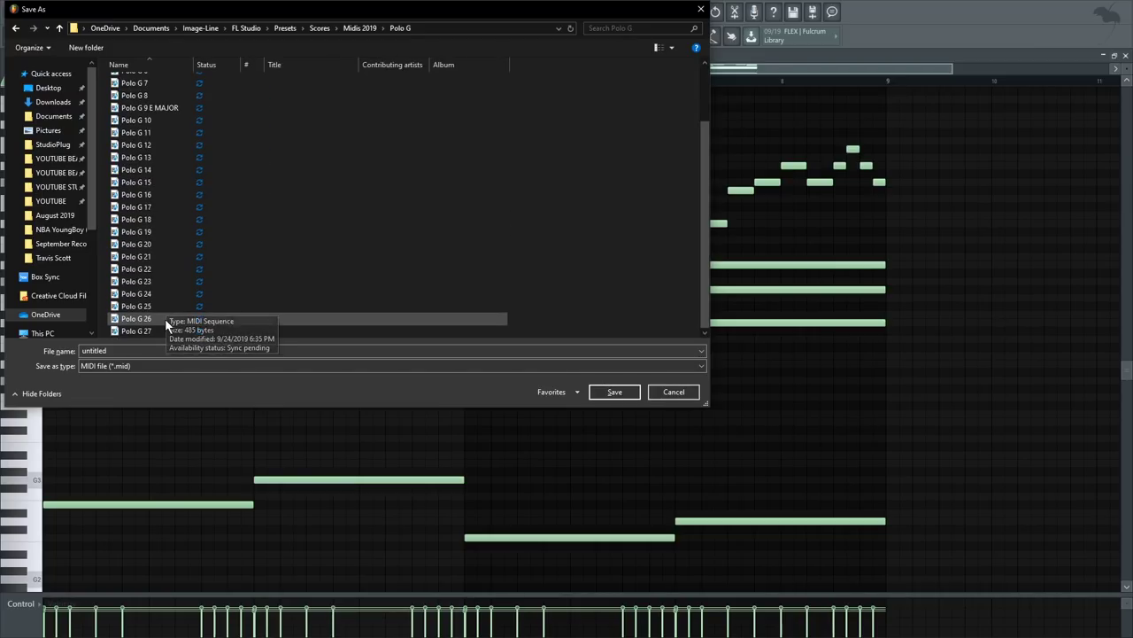
pyautogui.click(159, 331)
pyautogui.doubleClick(108, 351)
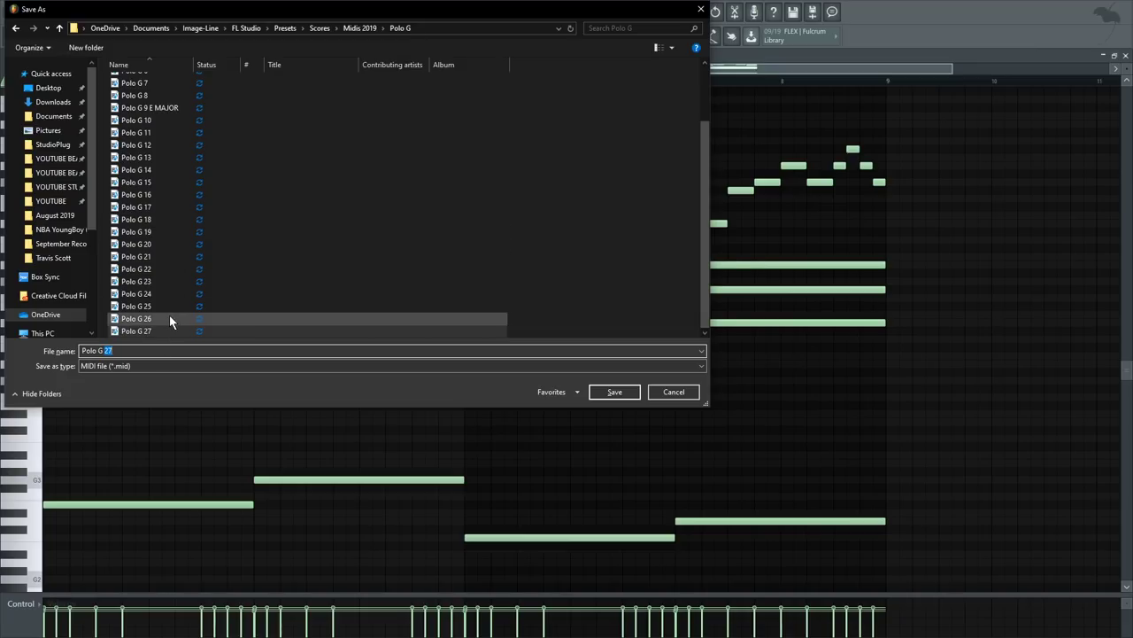
pyautogui.write('28')
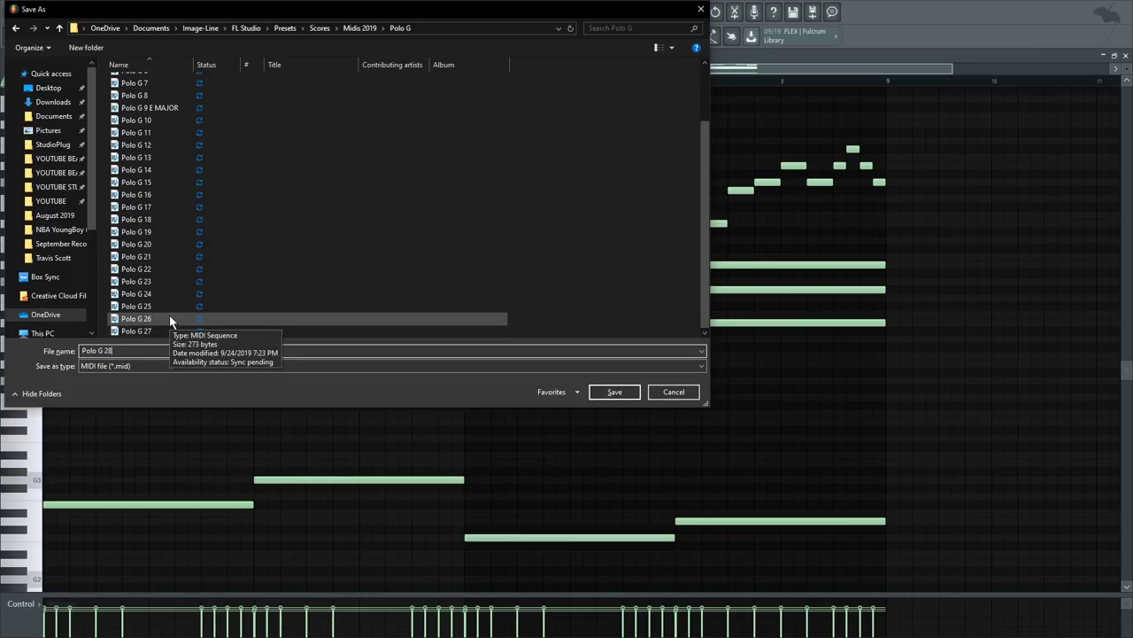
pyautogui.press('Return')
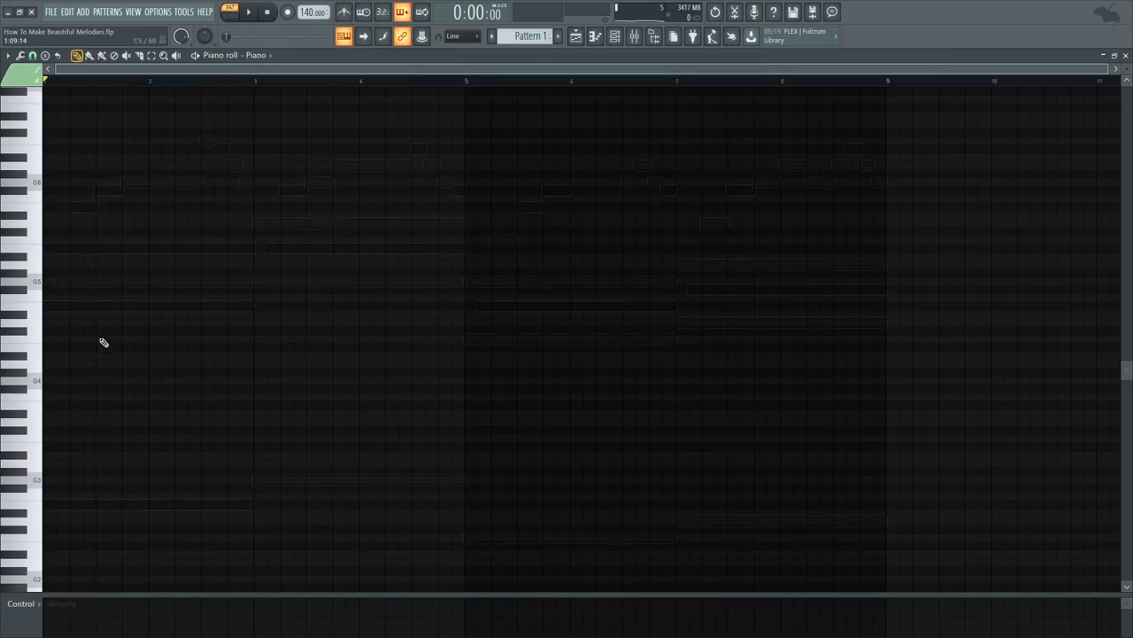
# - Draw four consecutive two-bar root notes G5, F5, D#5 and C5 from bar 1 to the end of bar 8
pyautogui.scroll(3, 62, 355)
pyautogui.click(71, 390)
pyautogui.press('space')
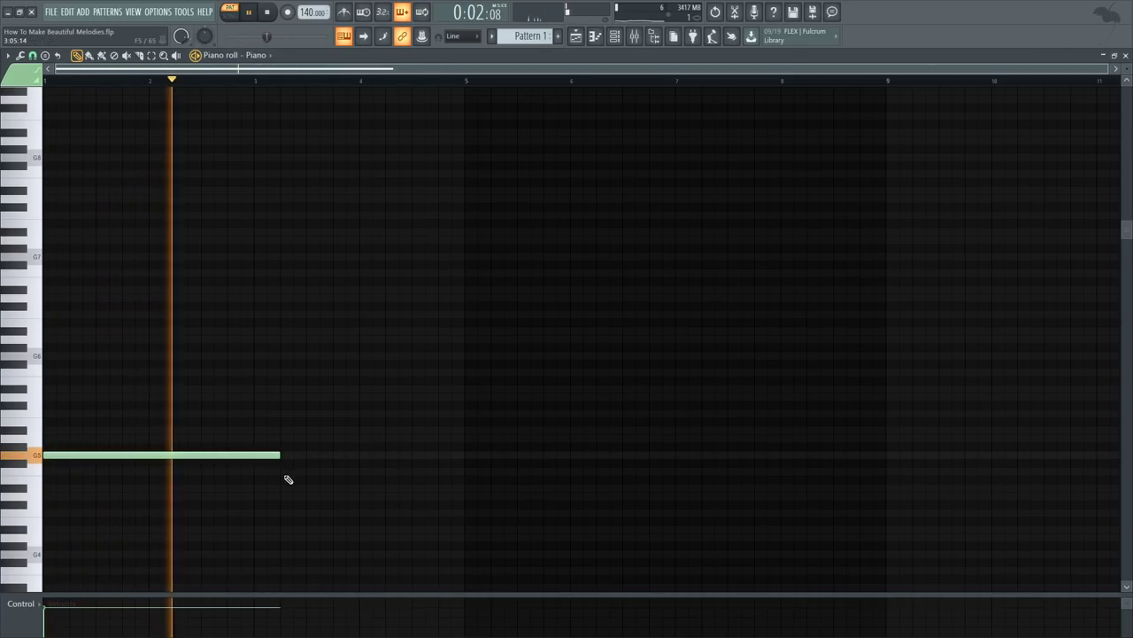
pyautogui.click(283, 471)
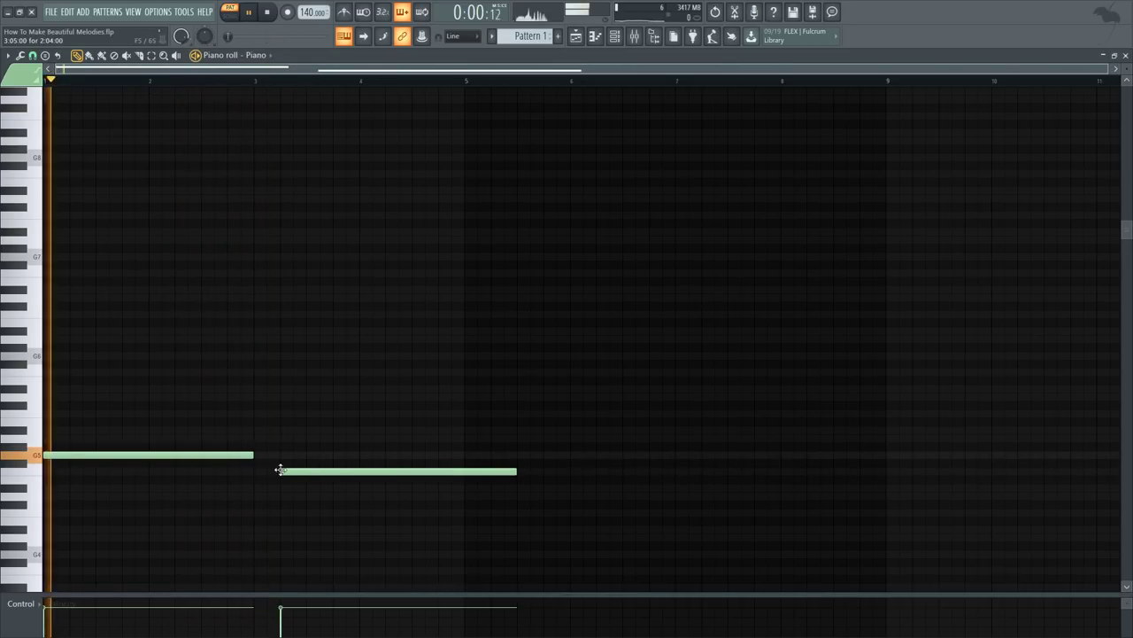
pyautogui.moveTo(280, 470); pyautogui.dragTo(250, 471)
pyautogui.moveTo(493, 473); pyautogui.dragTo(446, 474)
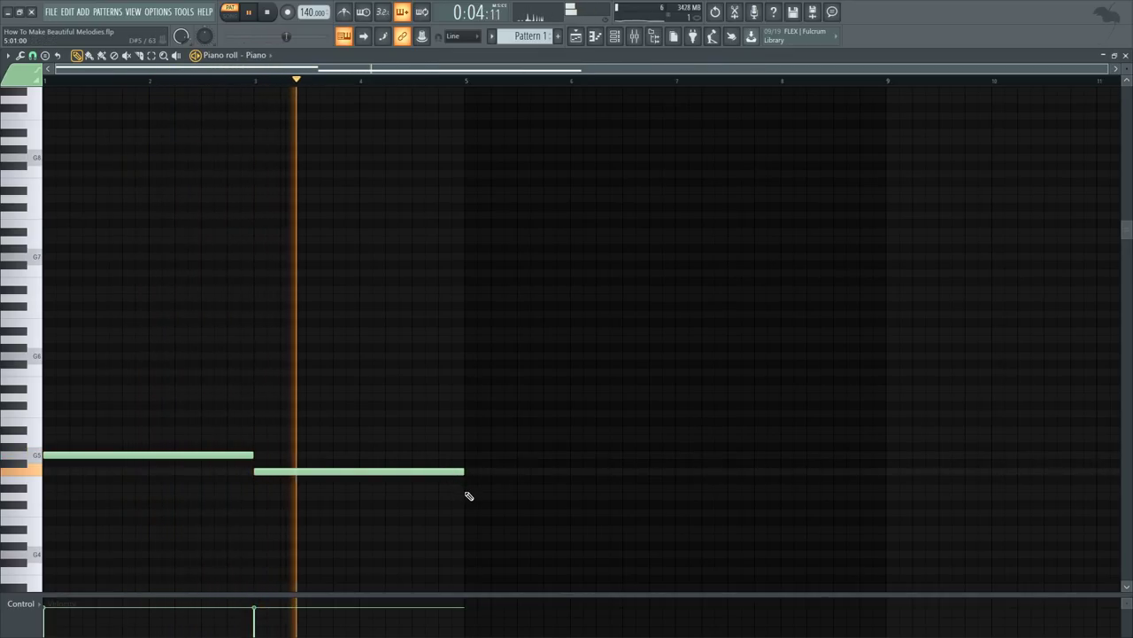
pyautogui.click(469, 489)
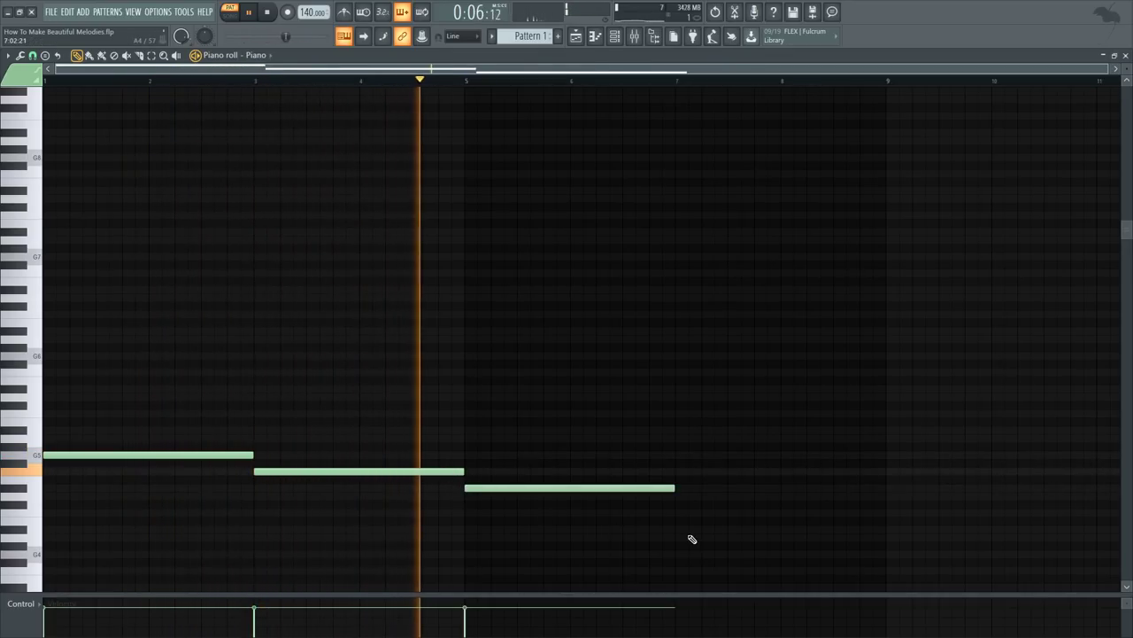
pyautogui.click(678, 516)
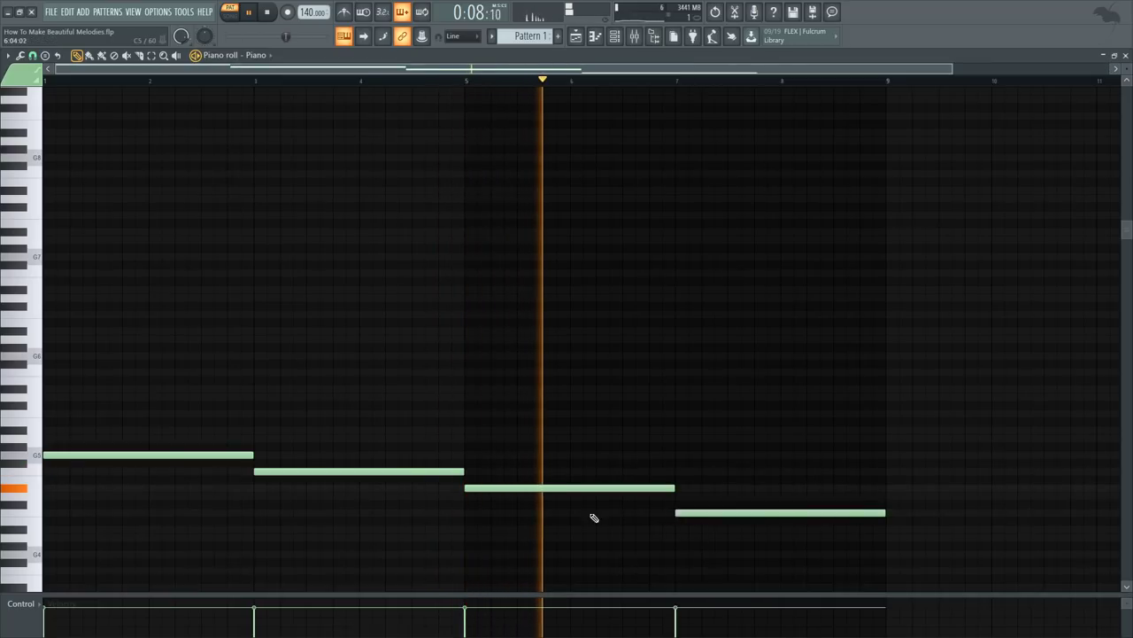
# - Stack three-note chords on the four roots and raise each chord's middle note one octave, then clear the selection and start playback
pyautogui.scroll(1, 284, 555)
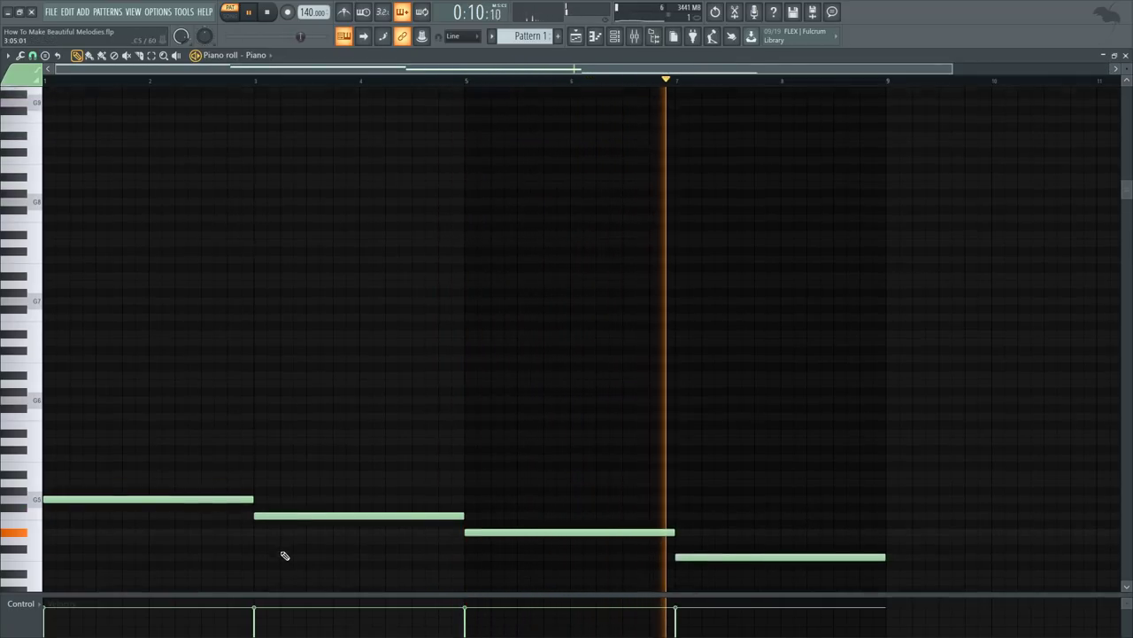
pyautogui.scroll(-2, 159, 514)
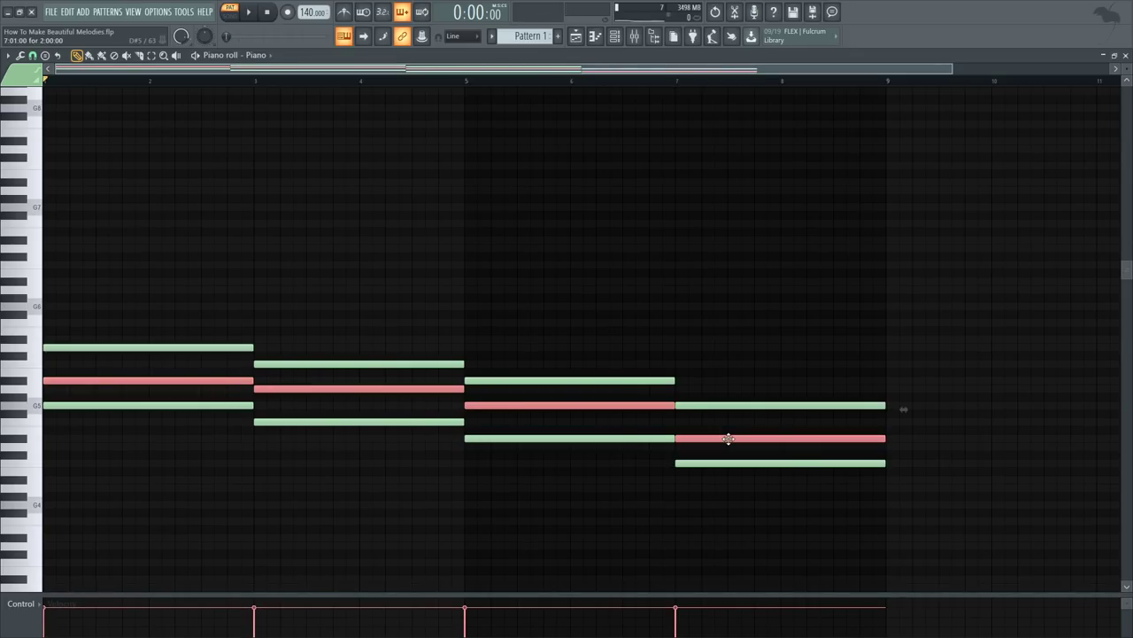
pyautogui.hotkey('ctrl', 'Up')
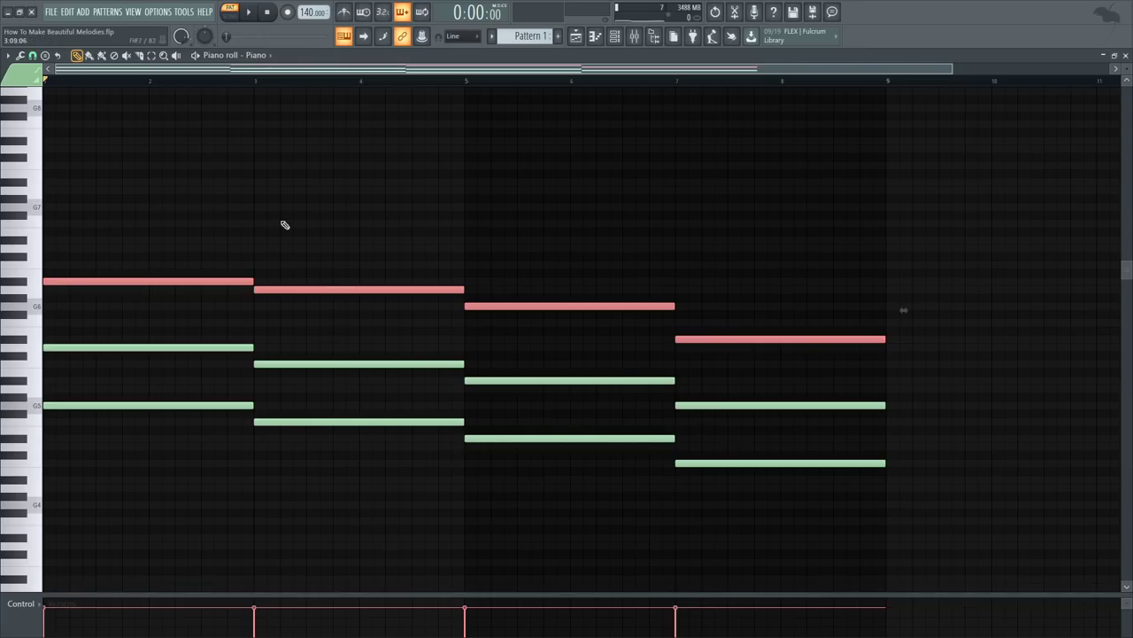
pyautogui.keyDown('ctrl'); pyautogui.click(282, 222); pyautogui.keyUp('ctrl')
pyautogui.press('space')
# - Duplicate the lowest note of each chord two octaves down as G3, F3, D#3 and C3 bass notes
pyautogui.keyDown('ctrl'); pyautogui.click(234, 405); pyautogui.keyUp('ctrl')
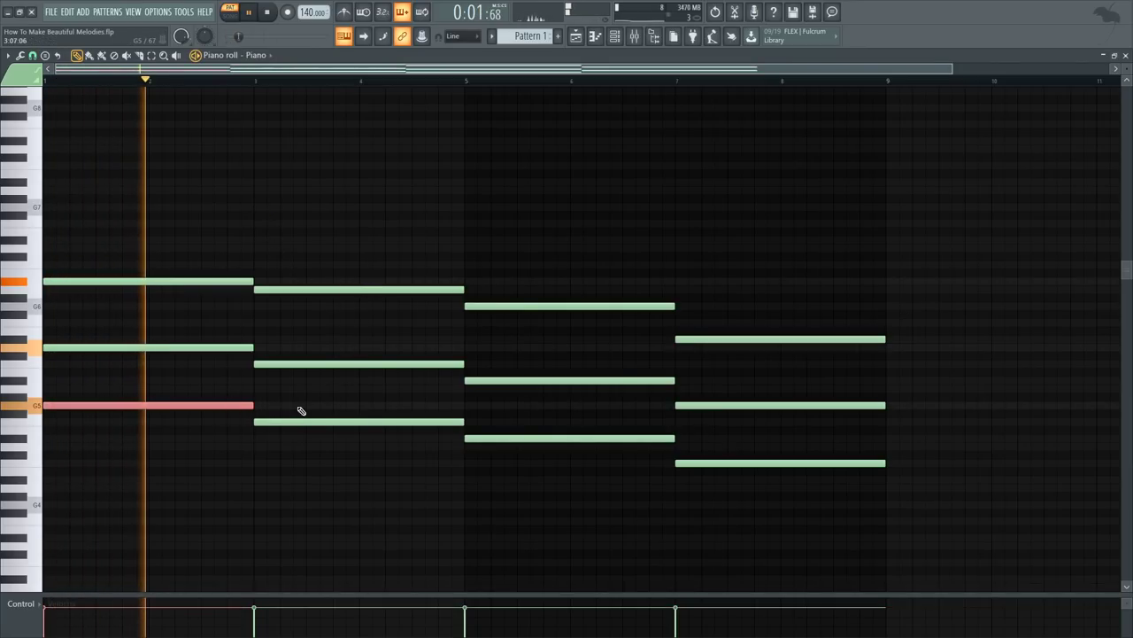
pyautogui.keyDown('ctrl'); pyautogui.click(301, 421); pyautogui.keyUp('ctrl')
pyautogui.keyDown('ctrl'); pyautogui.click(554, 437); pyautogui.keyUp('ctrl')
pyautogui.keyDown('ctrl'); pyautogui.click(761, 462); pyautogui.keyUp('ctrl')
pyautogui.press('space')
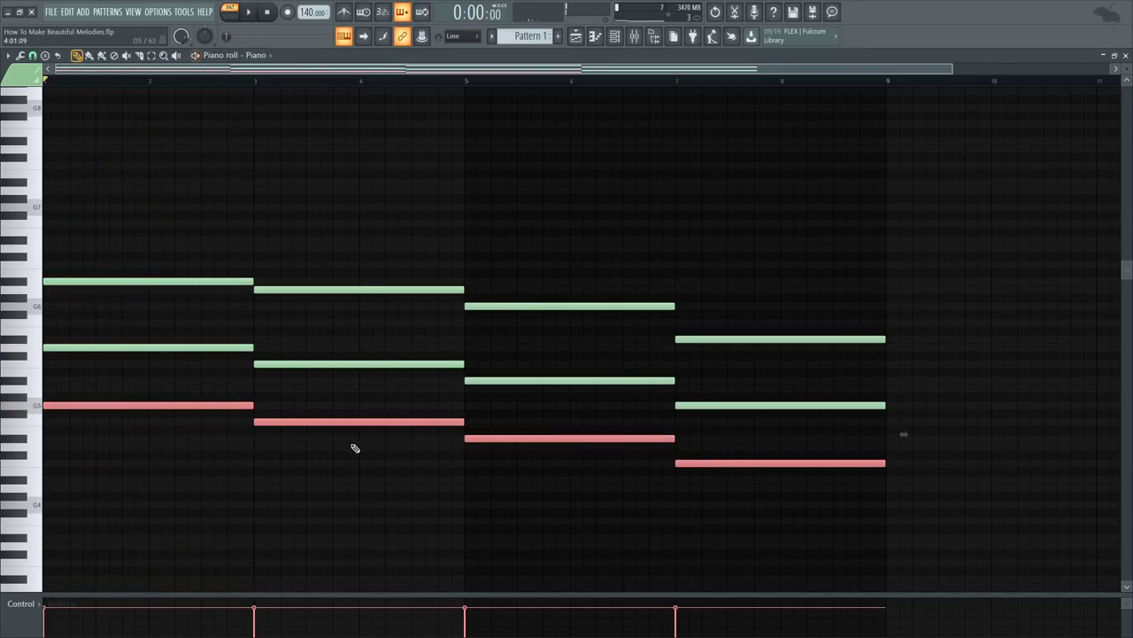
pyautogui.click(225, 408)
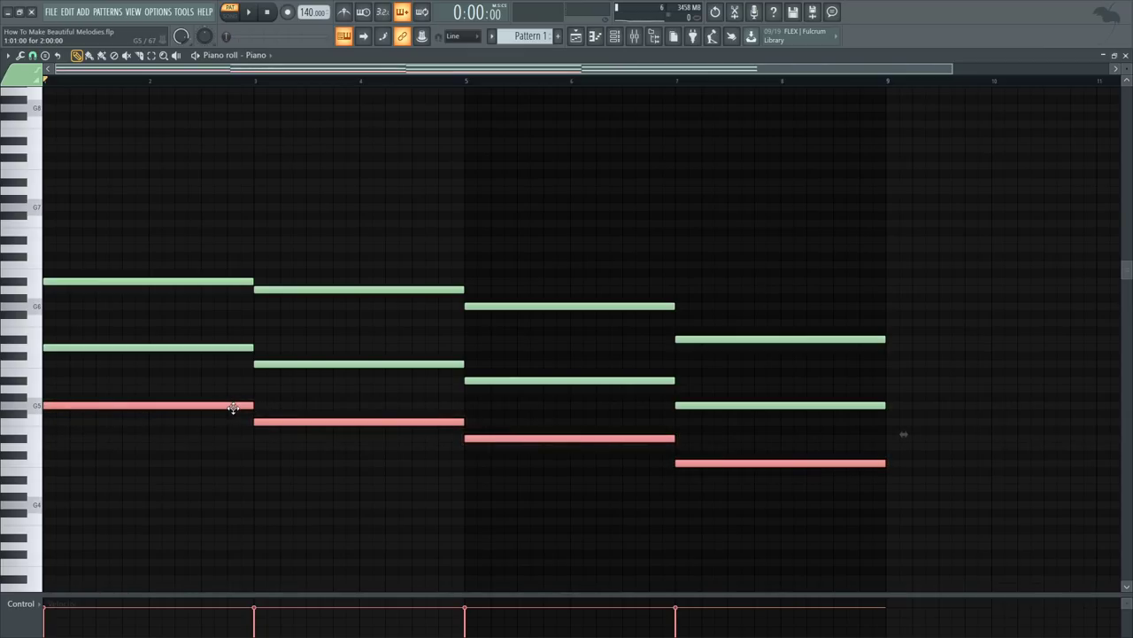
pyautogui.hotkey('ctrl', 'd')
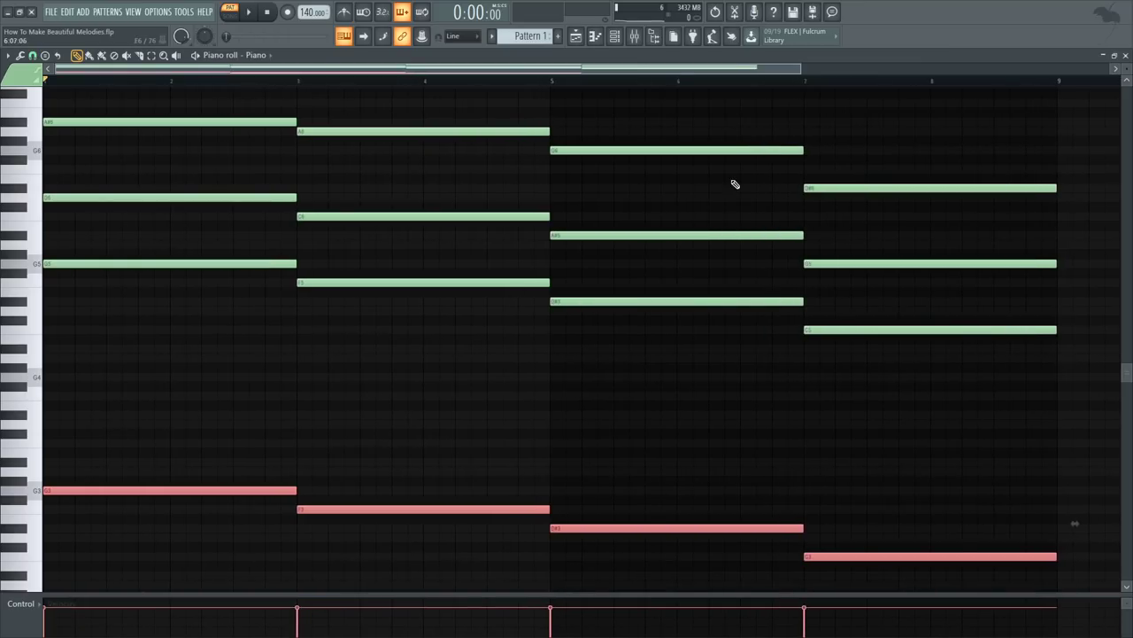
# - Clear the note selection and play the chord progression with its bass notes through
pyautogui.press('space')
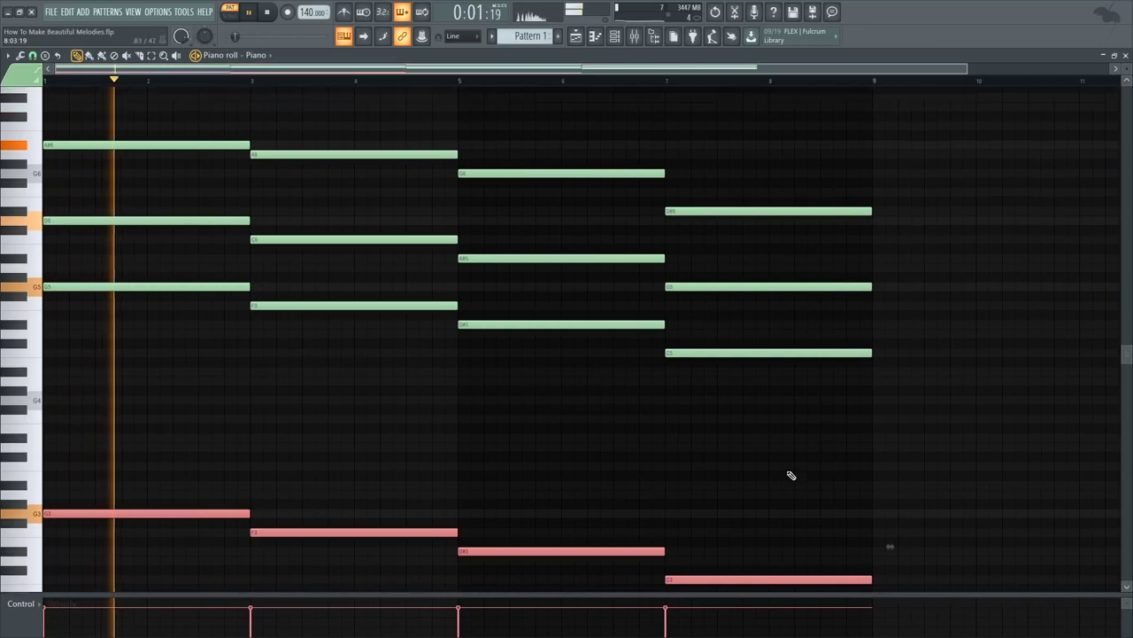
pyautogui.scroll(4, 743, 493)
pyautogui.hotkey('ctrl', 'd')
pyautogui.scroll(-2, 522, 498)
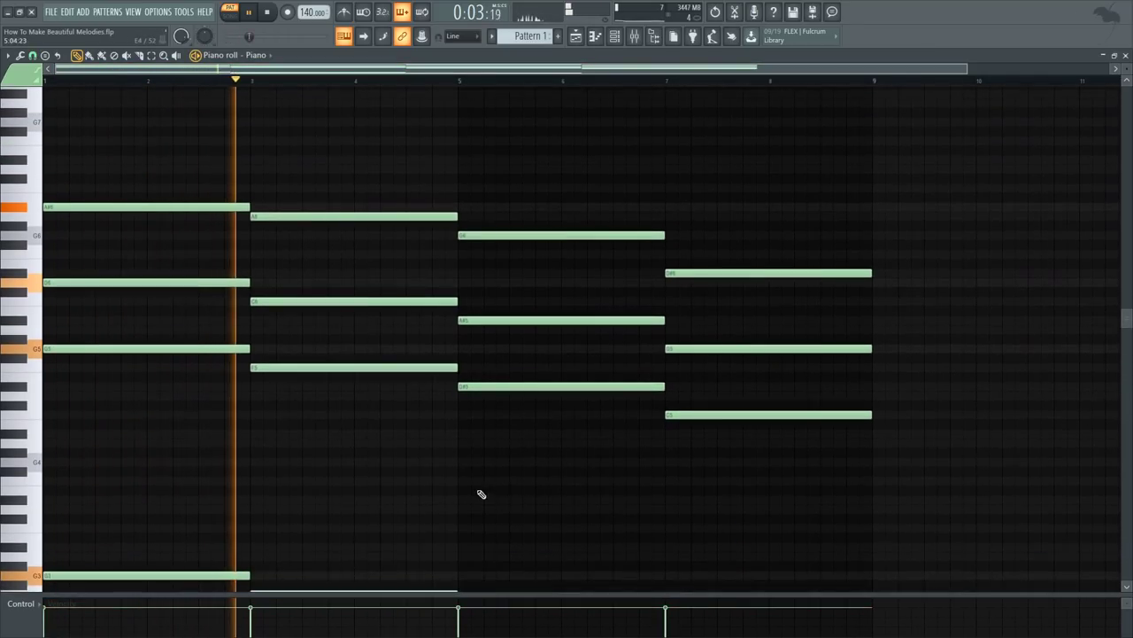
pyautogui.scroll(-2, 470, 493)
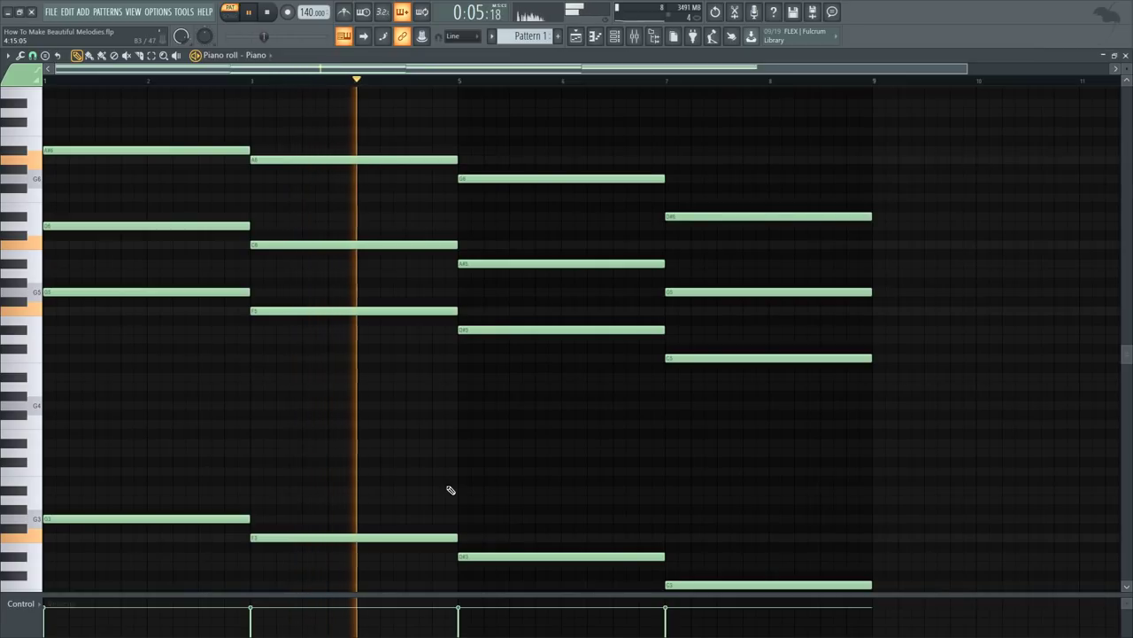
pyautogui.scroll(2, 398, 425)
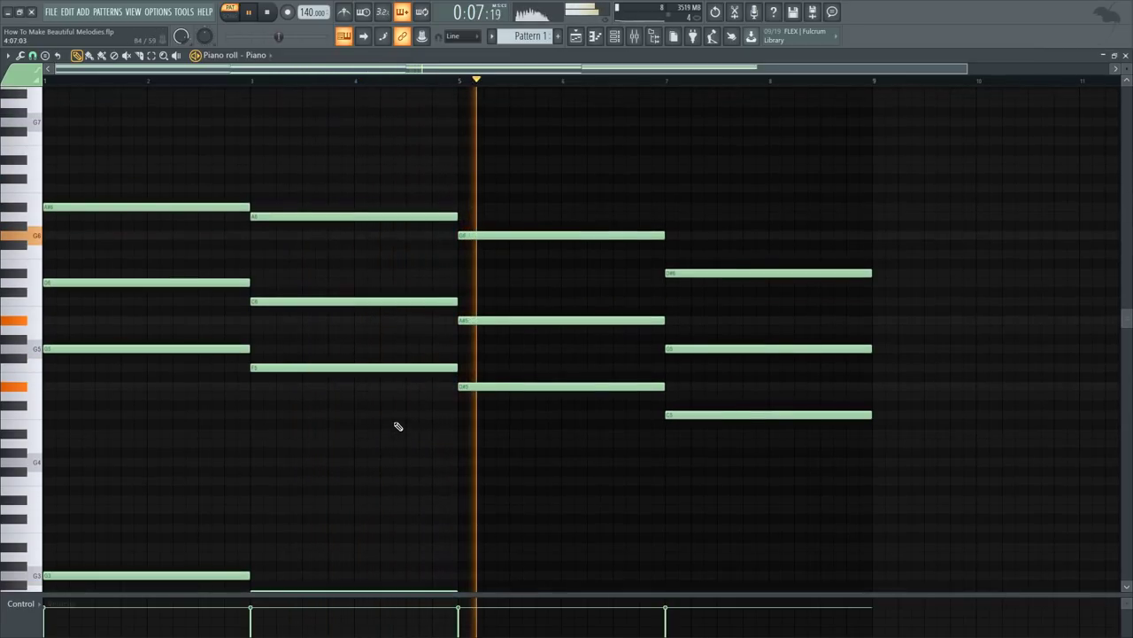
pyautogui.scroll(1, 399, 426)
pyautogui.scroll(-3, 398, 426)
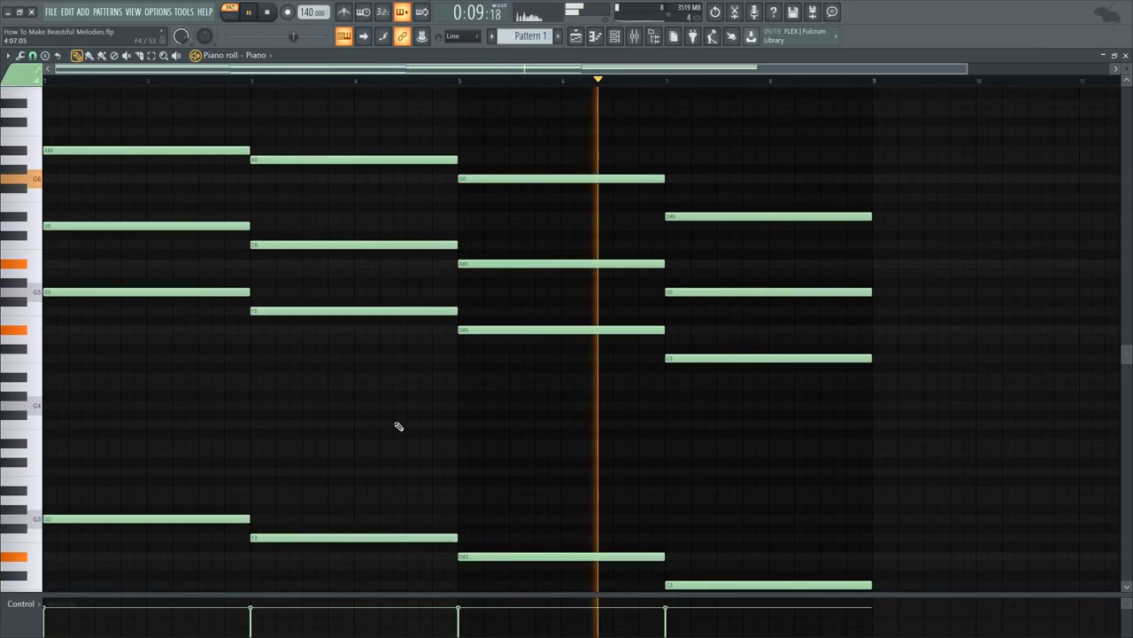
pyautogui.scroll(3, 245, 304)
pyautogui.scroll(2, 304, 316)
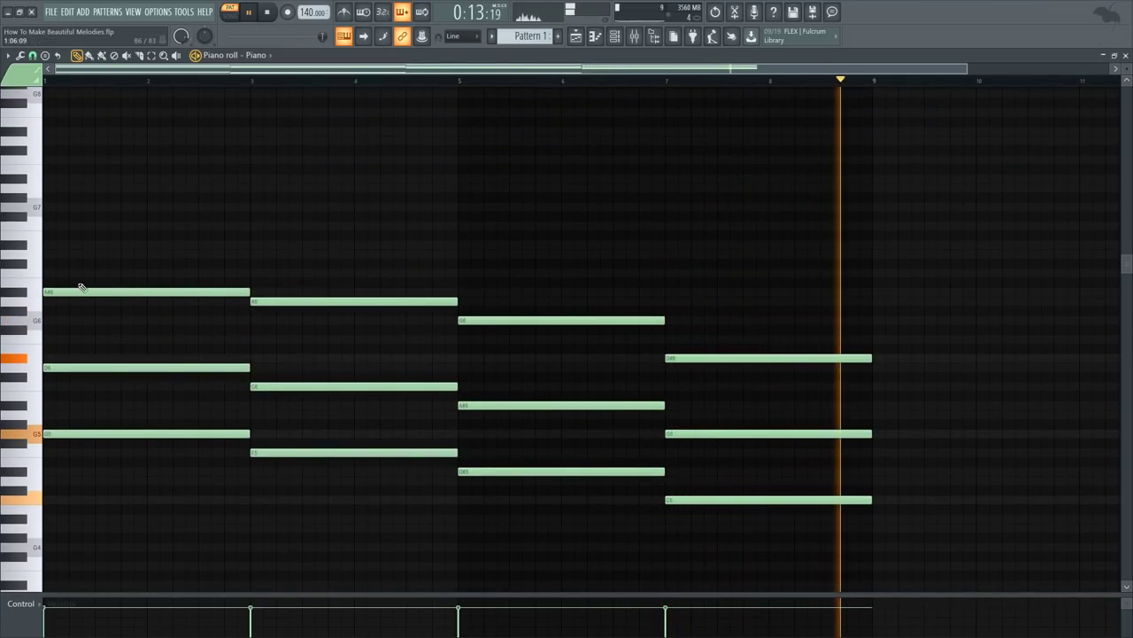
# - Replace the first chord's top note with a bar 1–2 melody: two two-beat A#6 notes, then one-beat A#6, C7, A#6 and A6
pyautogui.moveTo(78, 285)
pyautogui.mouseDown()
pyautogui.moveTo(64, 298)
pyautogui.moveTo(90, 298)
pyautogui.mouseUp()
pyautogui.press('space')
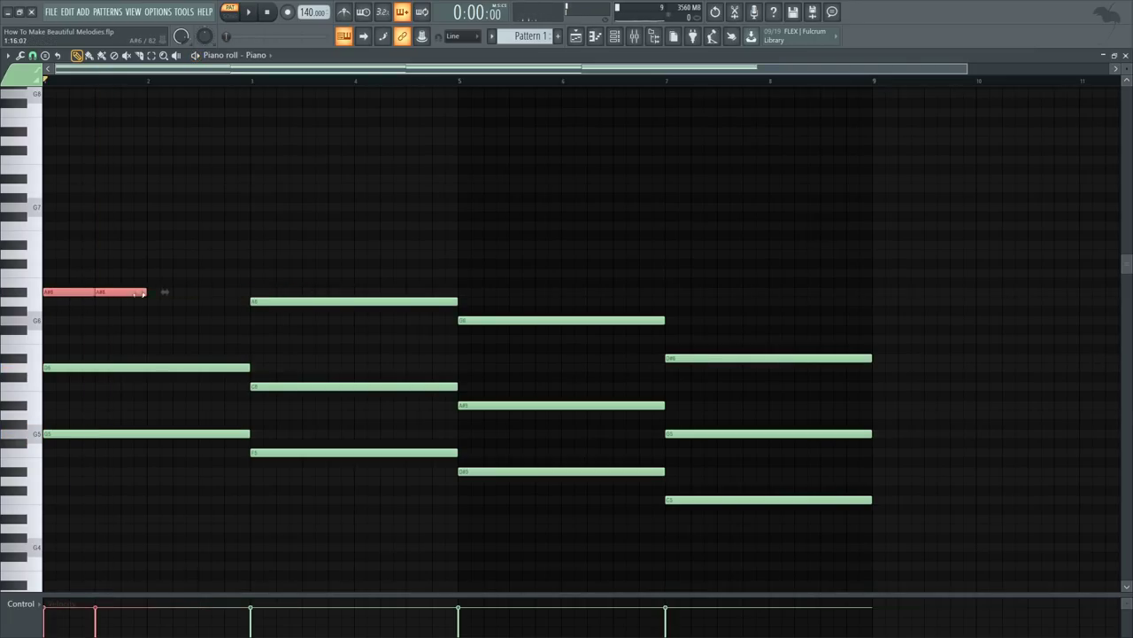
pyautogui.press('space')
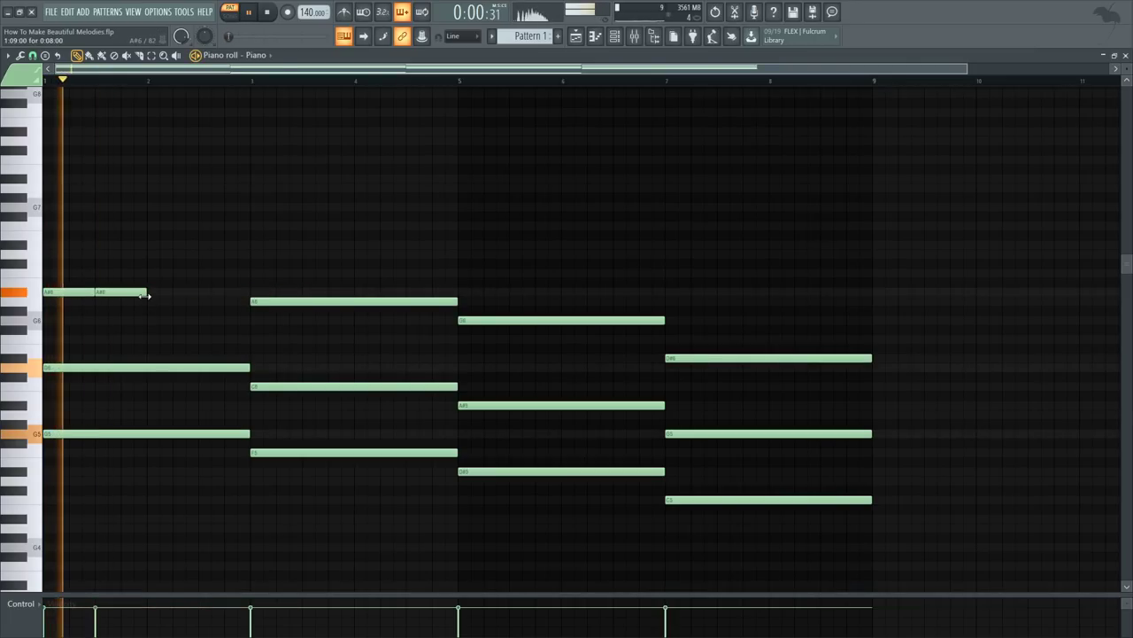
pyautogui.press('space')
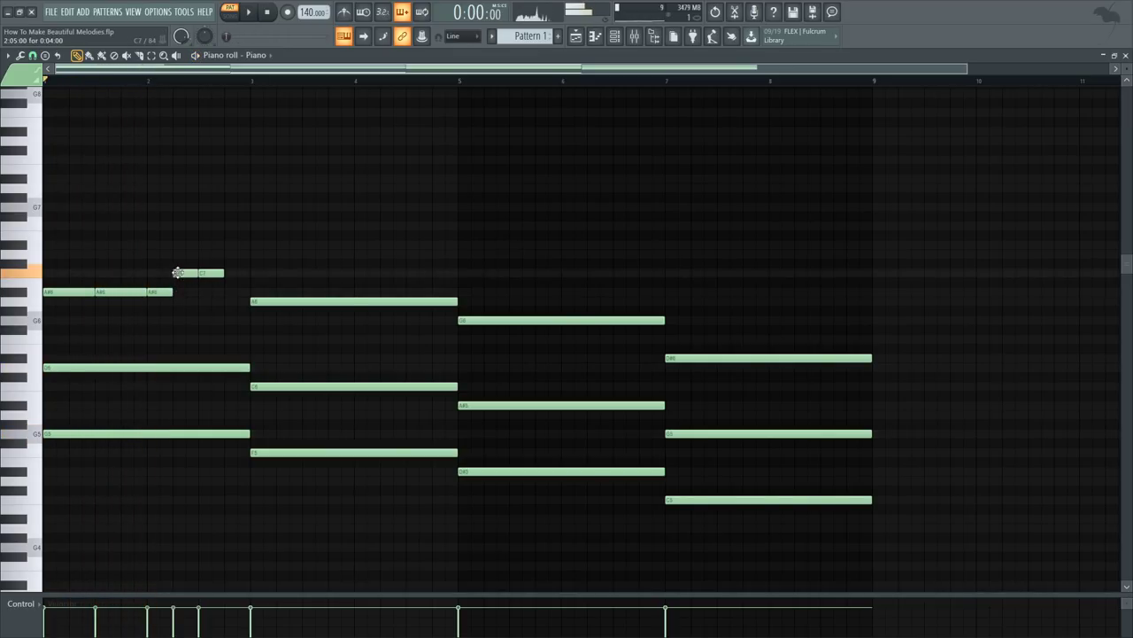
pyautogui.press('space')
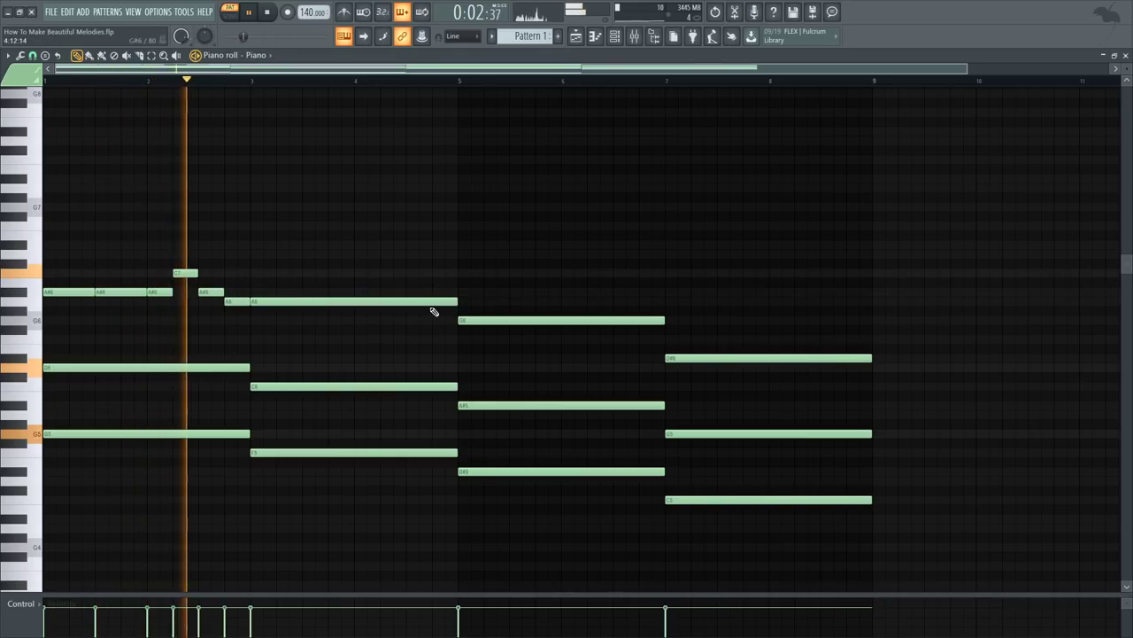
# - Shorten the second chord's A6 to one beat and follow it with two-beat F6, then one-beat G6, A#6, C7, A#6 and A6
pyautogui.moveTo(455, 301); pyautogui.dragTo(271, 304)
pyautogui.press('space')
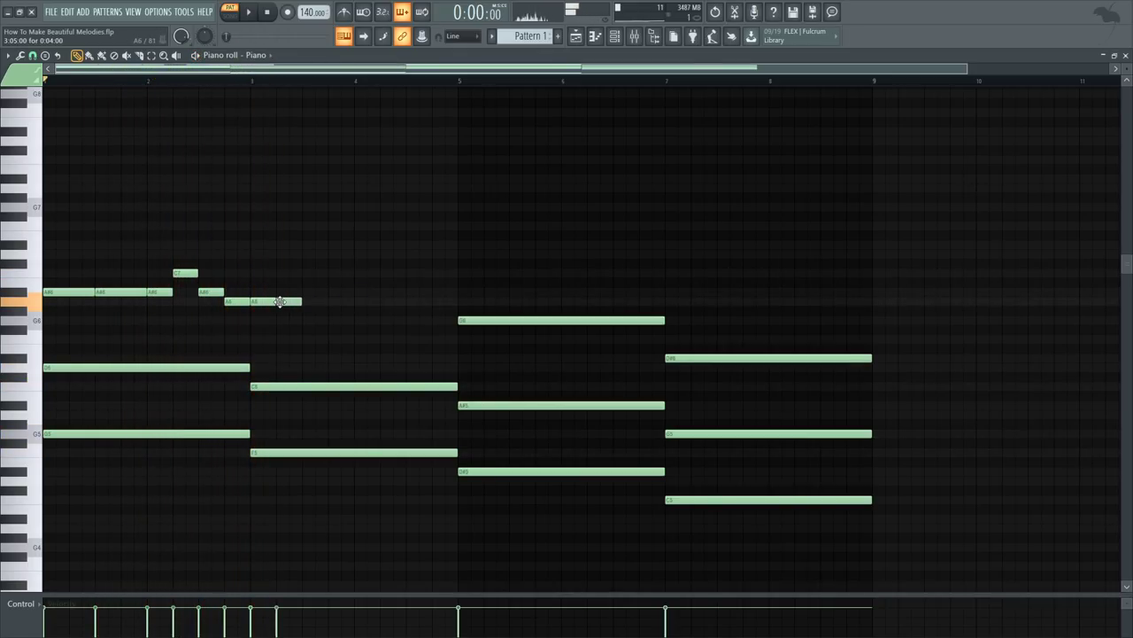
pyautogui.press('space')
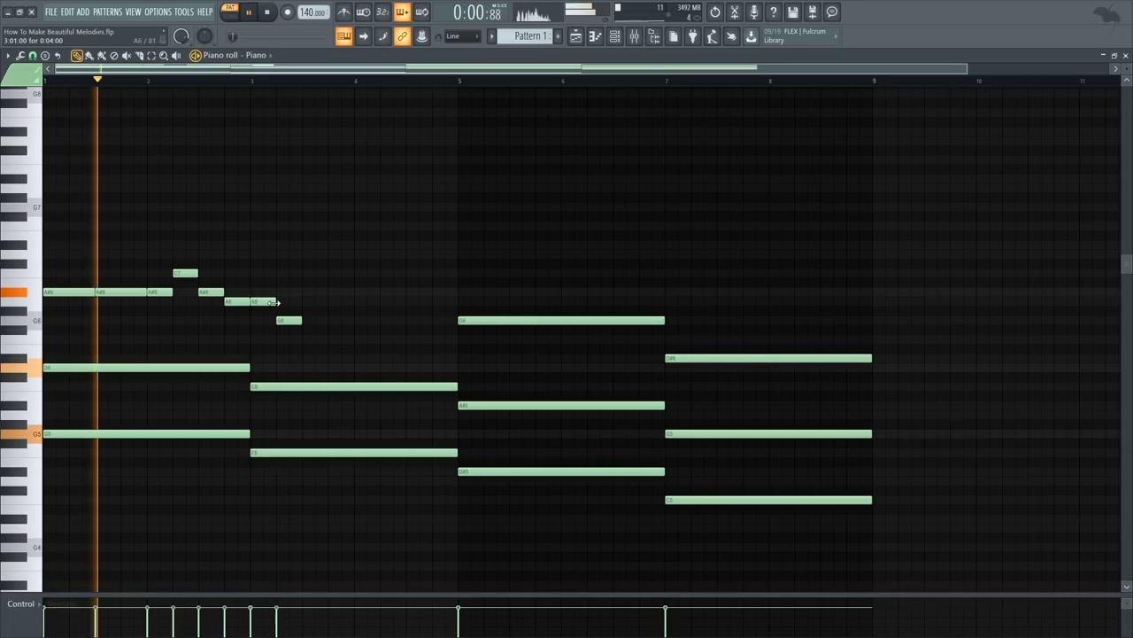
pyautogui.moveTo(290, 321); pyautogui.dragTo(296, 340)
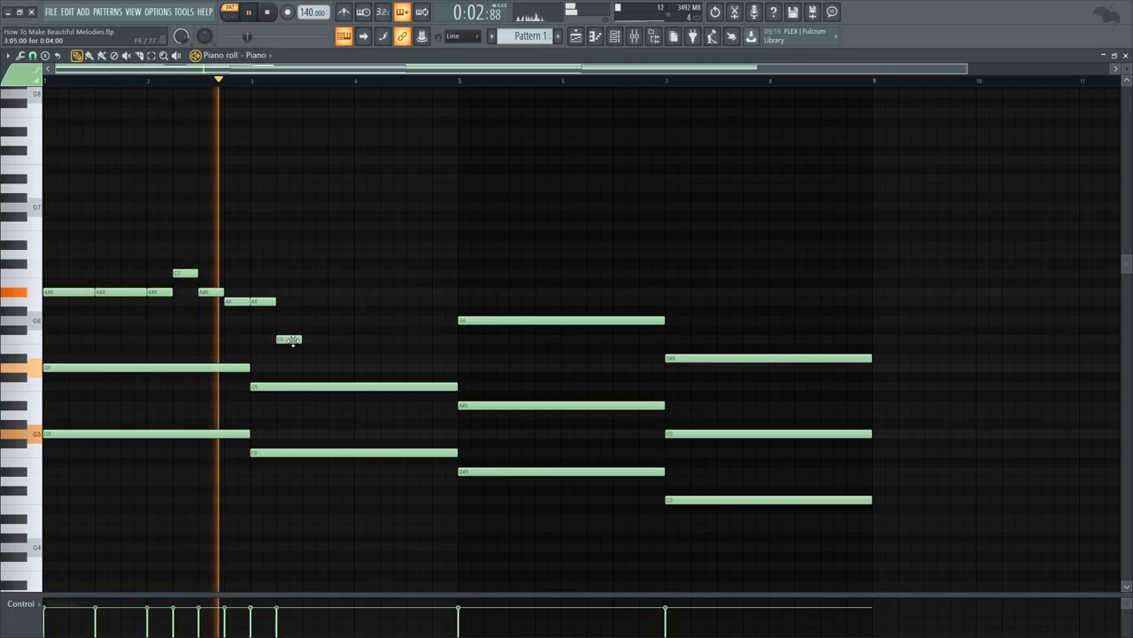
pyautogui.press('space')
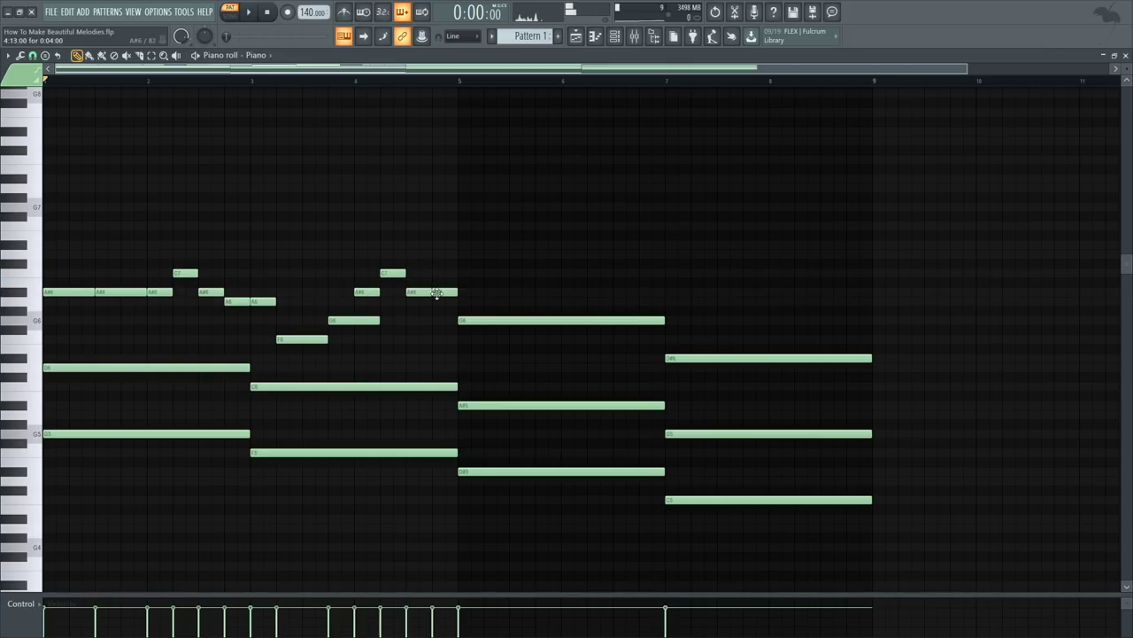
pyautogui.moveTo(378, 320); pyautogui.dragTo(355, 323)
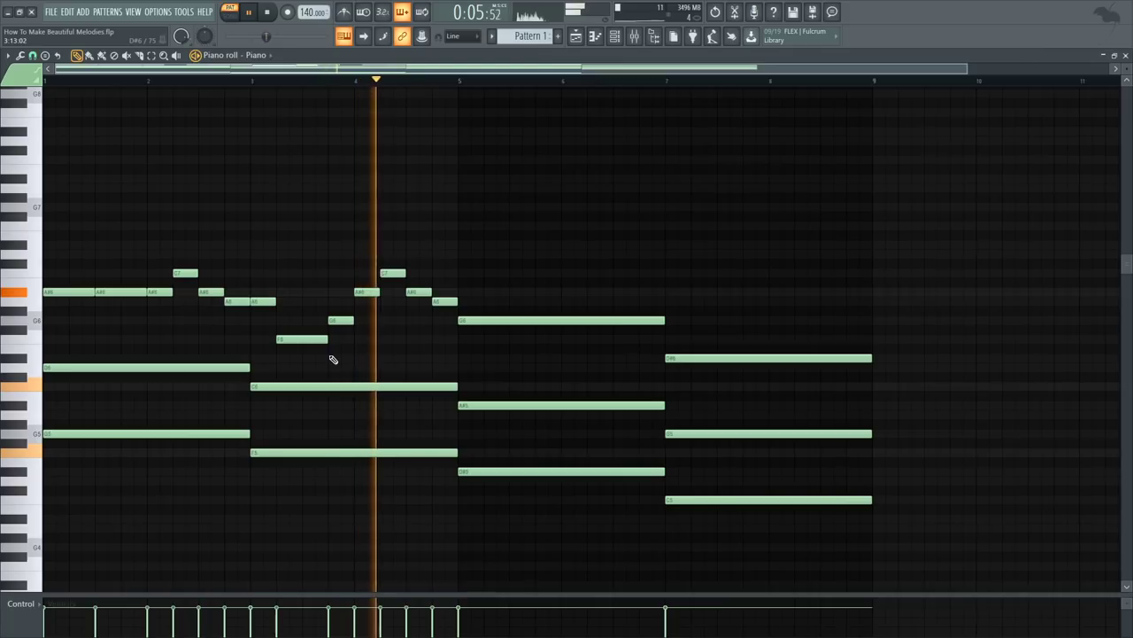
# - Change bar 3's last note to A6 and bar 4's to F6, and write two two-beat G6 and one-beat G6, A6, G6, F6 over bars 5–6
pyautogui.click(255, 86)
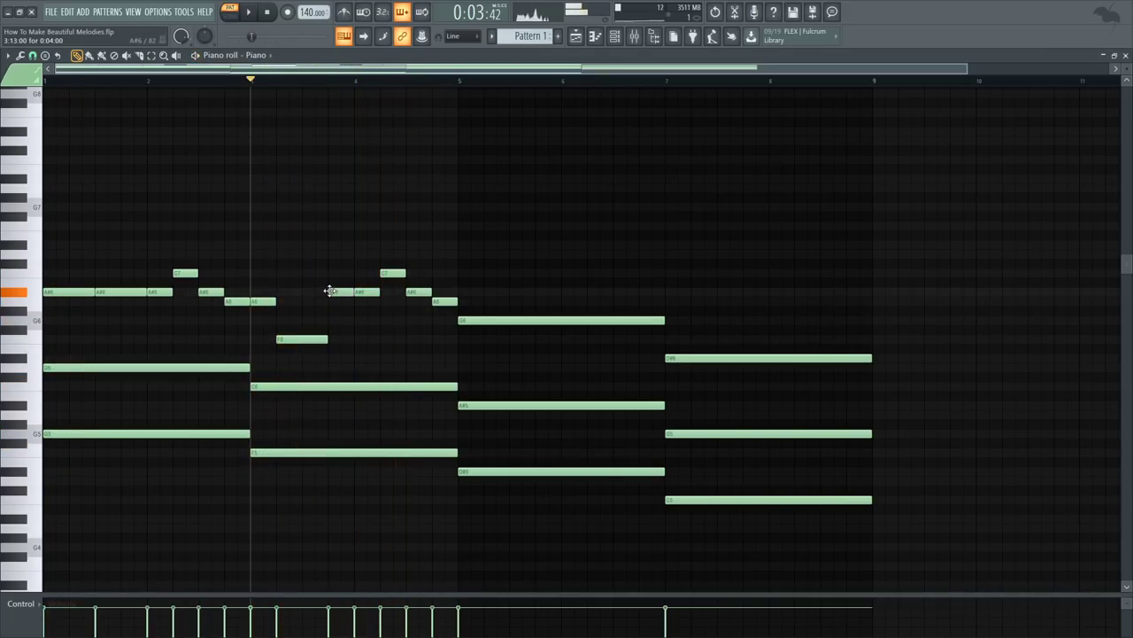
pyautogui.press('space')
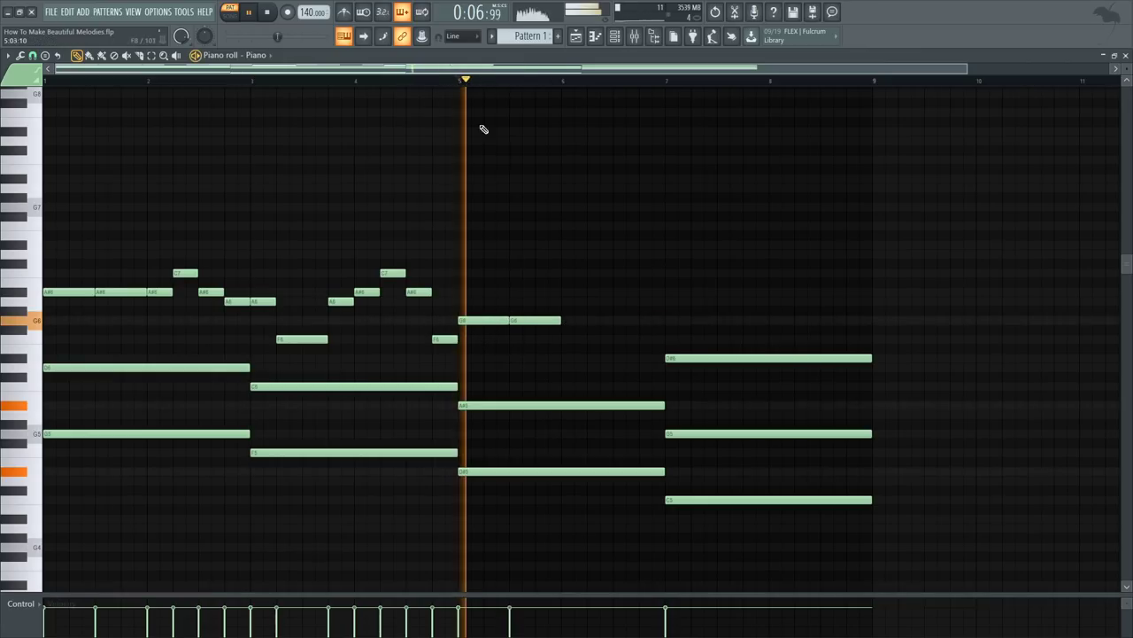
pyautogui.click(567, 321)
pyautogui.press('space')
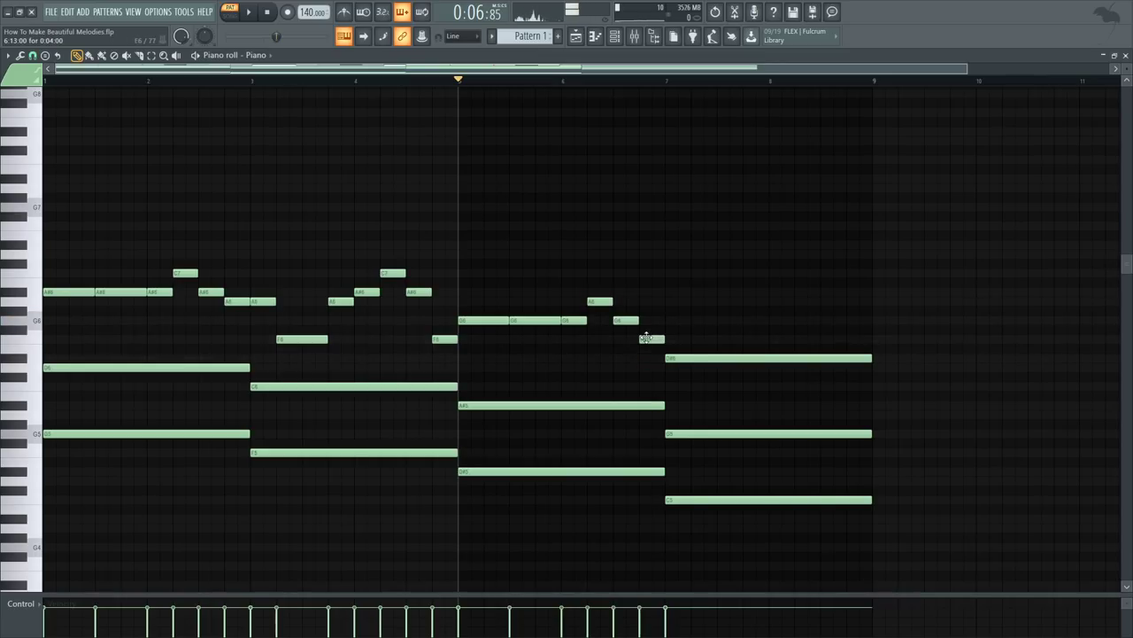
# - Shorten the fourth chord's D#6 to one beat and follow it in bar 7 with one-beat D6 and, on the last beat, D#6
pyautogui.press('space')
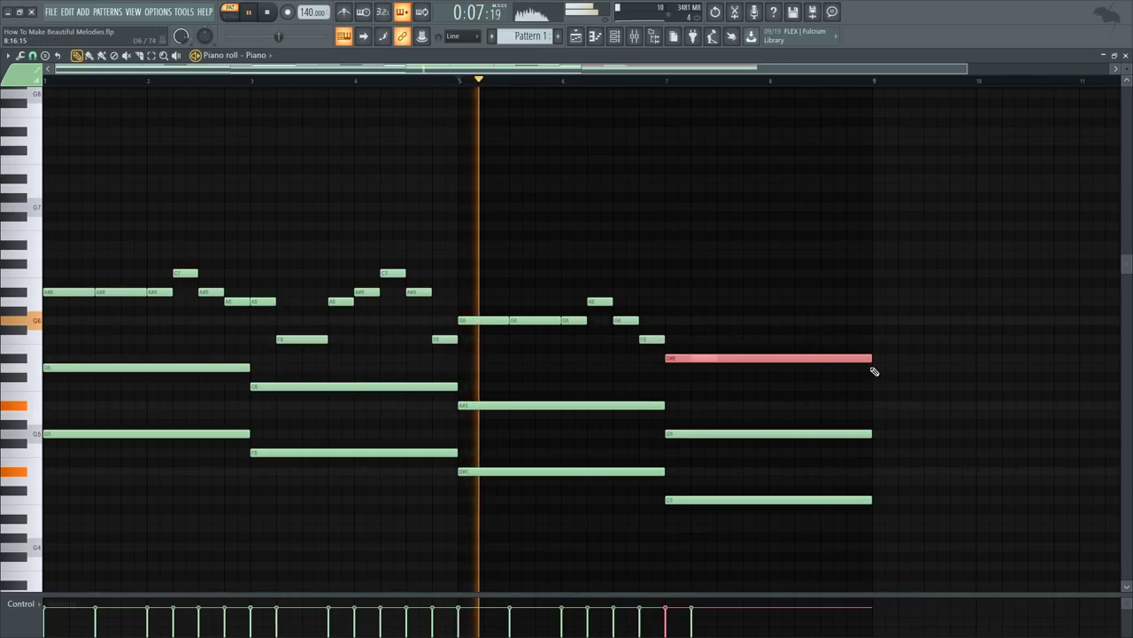
pyautogui.moveTo(871, 358); pyautogui.dragTo(716, 359)
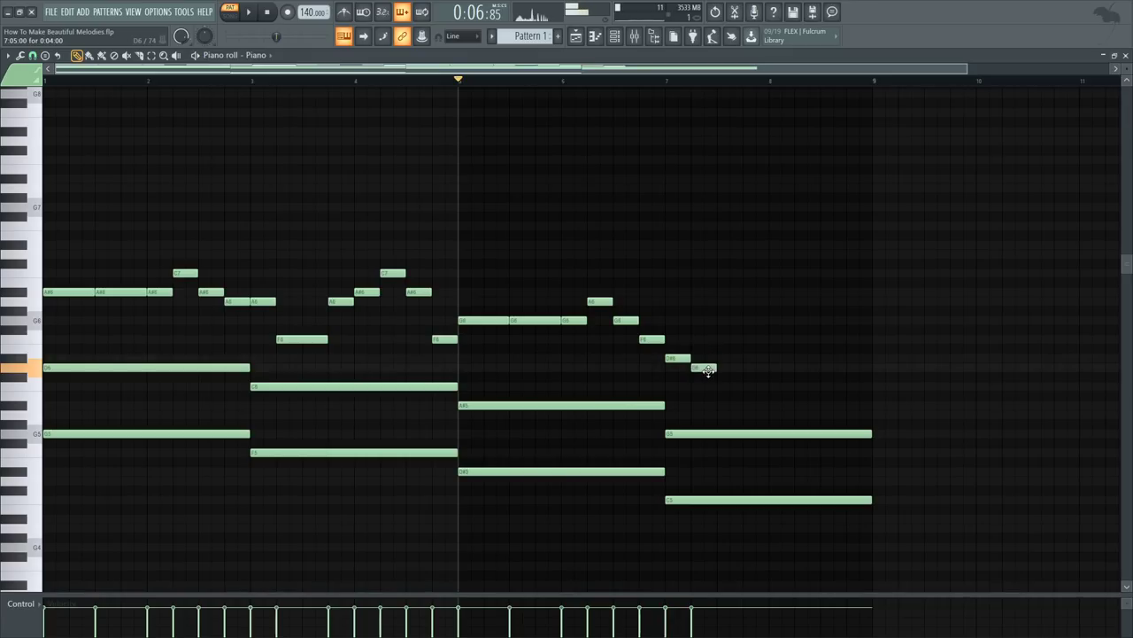
pyautogui.press('space')
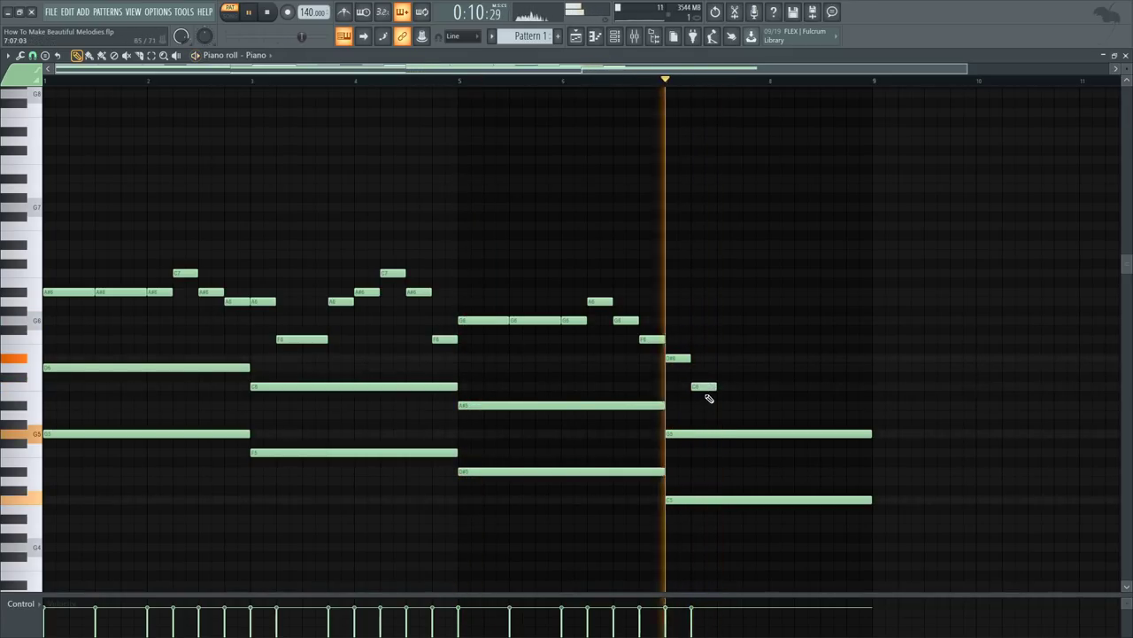
pyautogui.press('space')
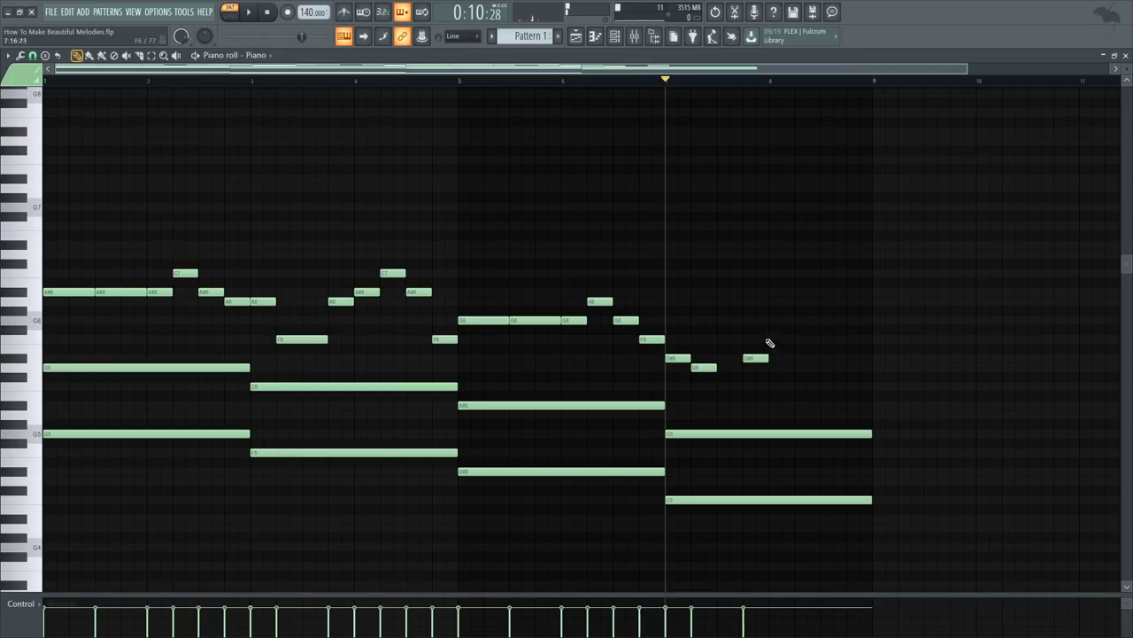
pyautogui.press('space')
pyautogui.press('space')
pyautogui.moveTo(756, 357); pyautogui.dragTo(755, 339)
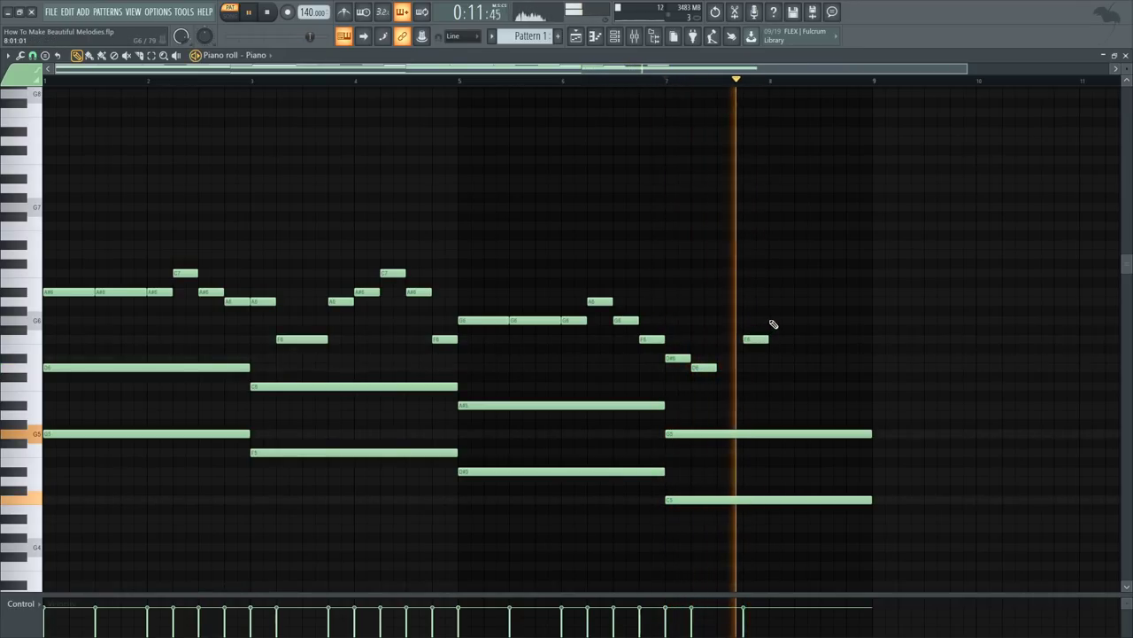
pyautogui.press('space')
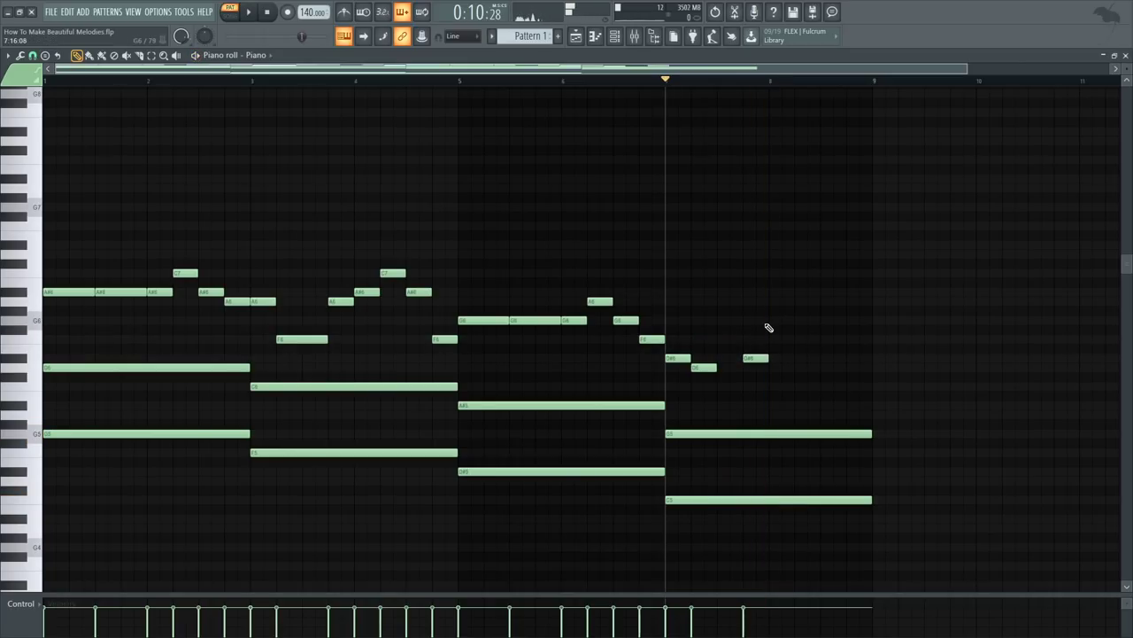
# - Fill bar 8 with one-beat G6, A6, G6 and A6, and lengthen bar 7's D6 to two beats
pyautogui.click(770, 320)
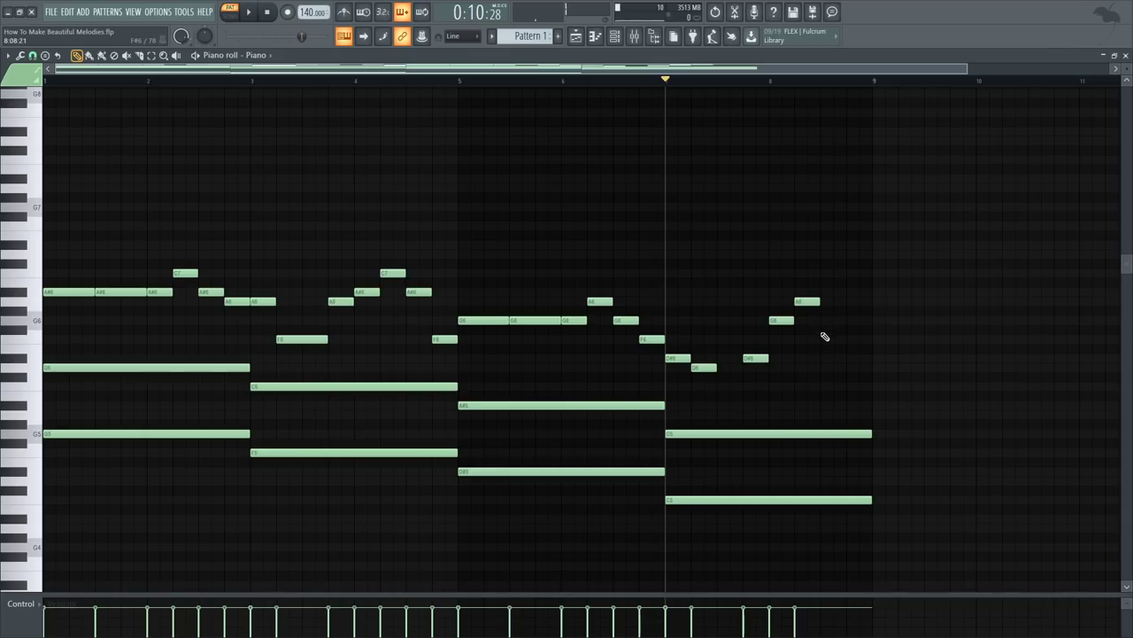
pyautogui.press('space')
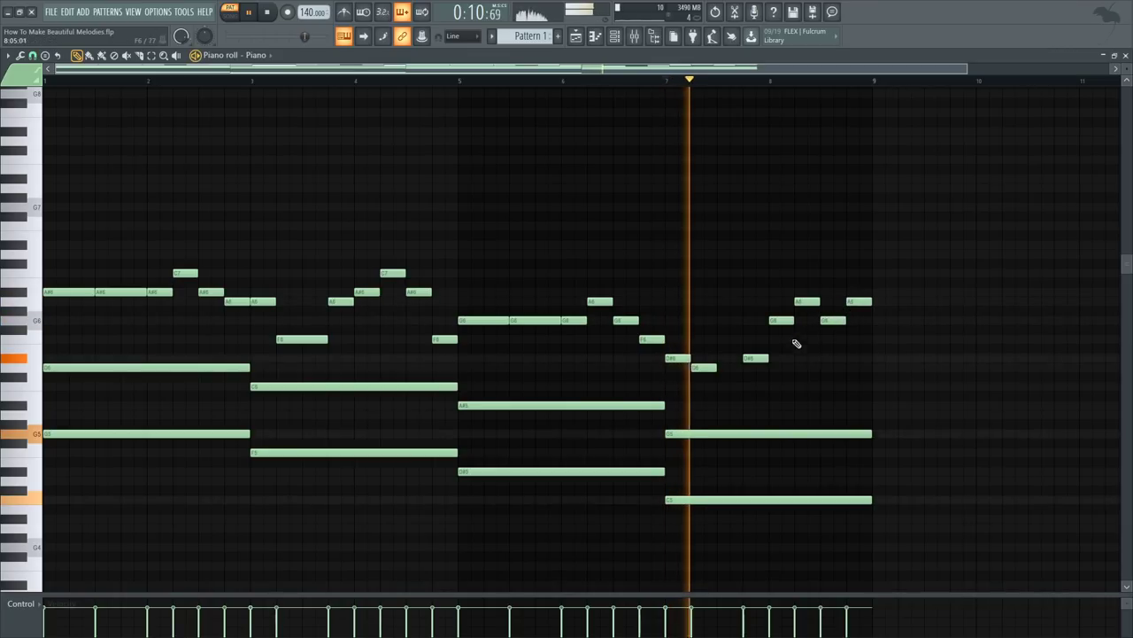
pyautogui.moveTo(715, 367); pyautogui.dragTo(739, 367)
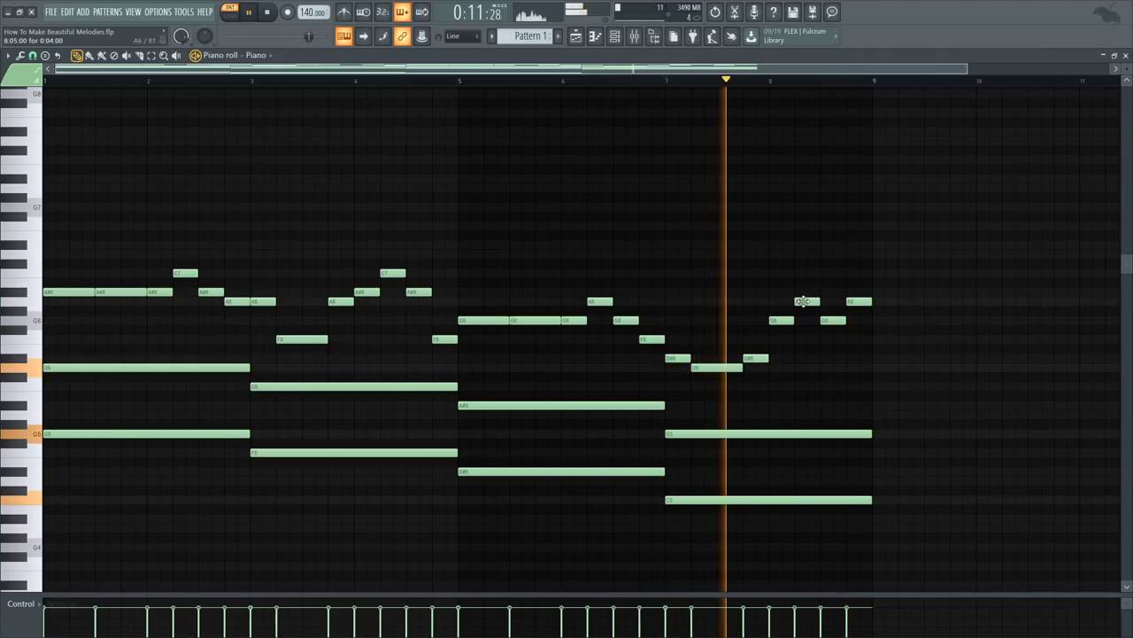
# - Try F6 for bar 8's first and third melody notes and A#6 for its last note
pyautogui.moveTo(825, 321); pyautogui.dragTo(823, 341)
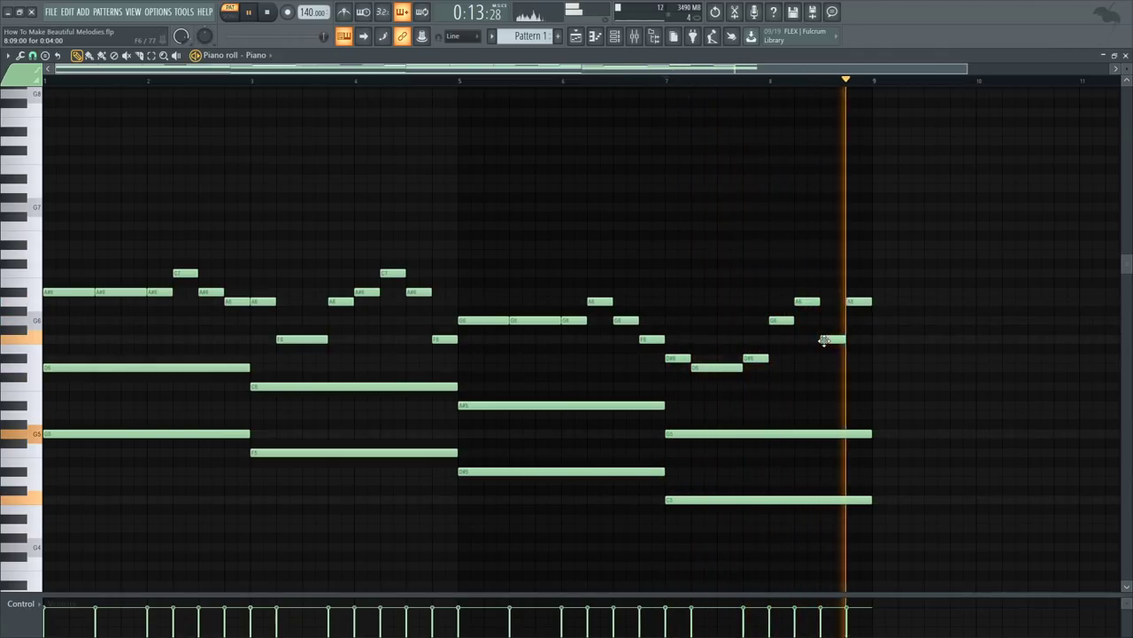
pyautogui.press('space')
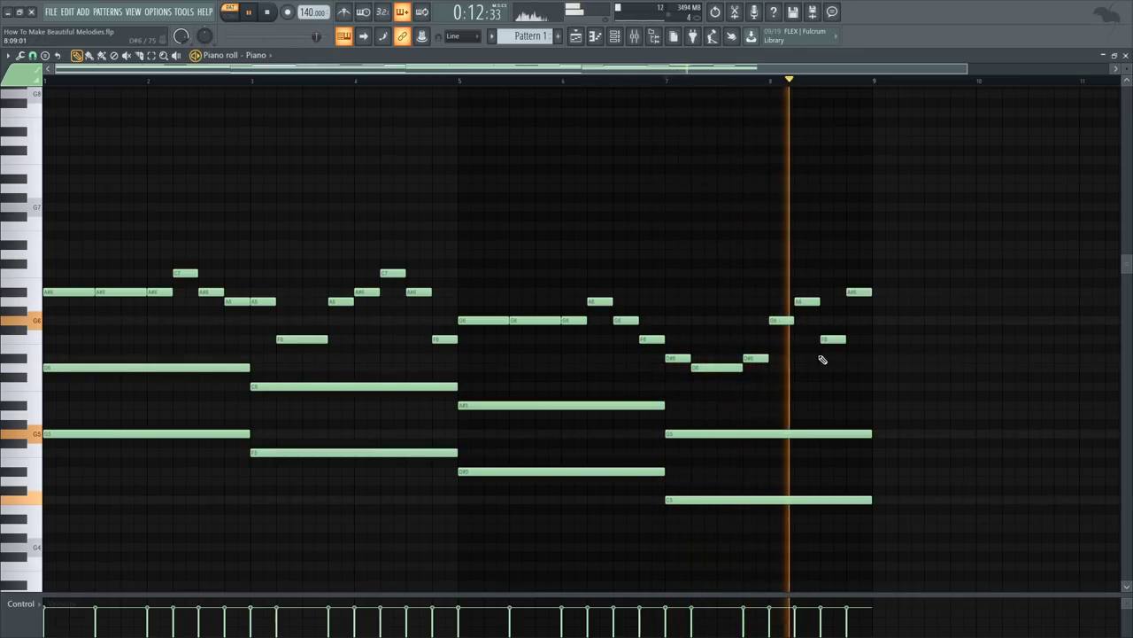
pyautogui.press('space')
pyautogui.moveTo(783, 323); pyautogui.dragTo(784, 340)
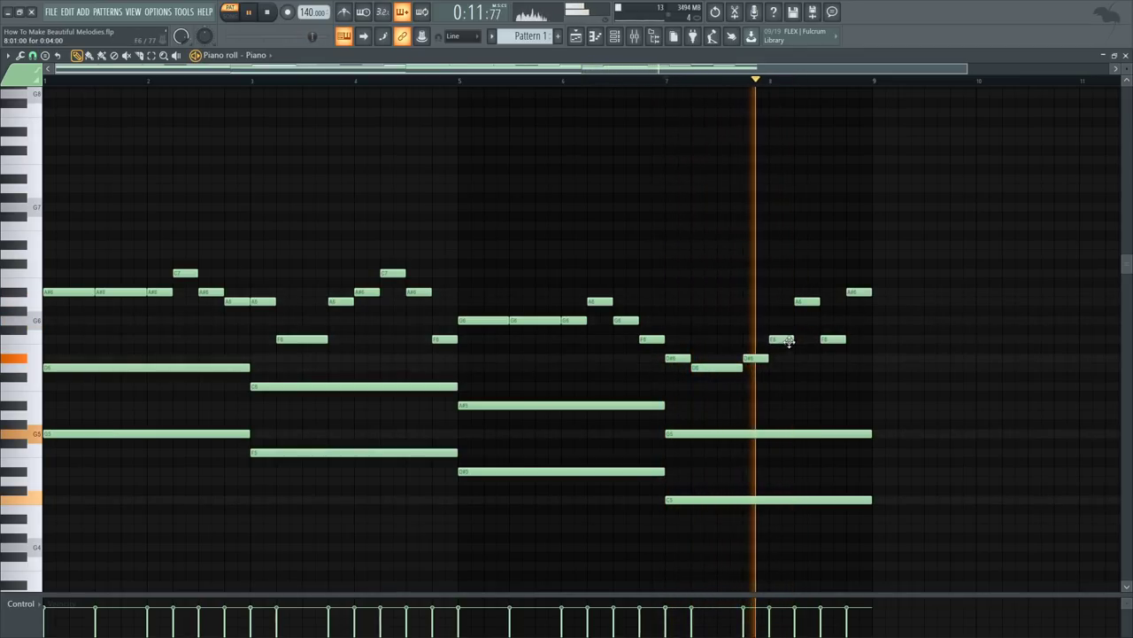
pyautogui.click(802, 304)
pyautogui.press('space')
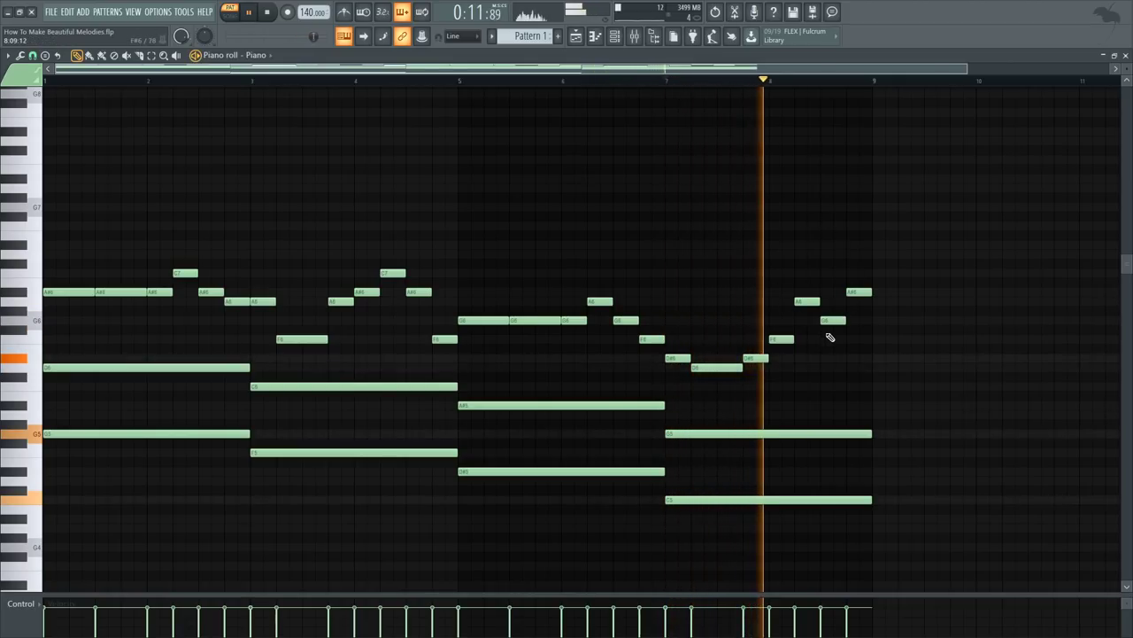
# - Set bar 8's last note to A6, bar 7's last note to F6 and bar 8's first note to G6
pyautogui.press('space')
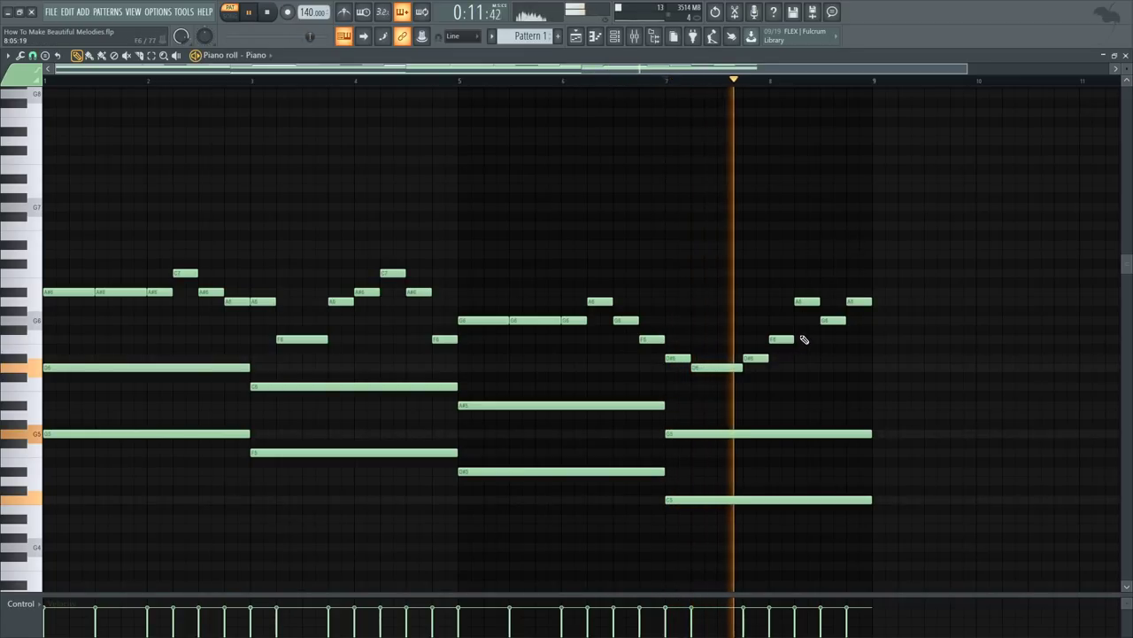
pyautogui.press('space')
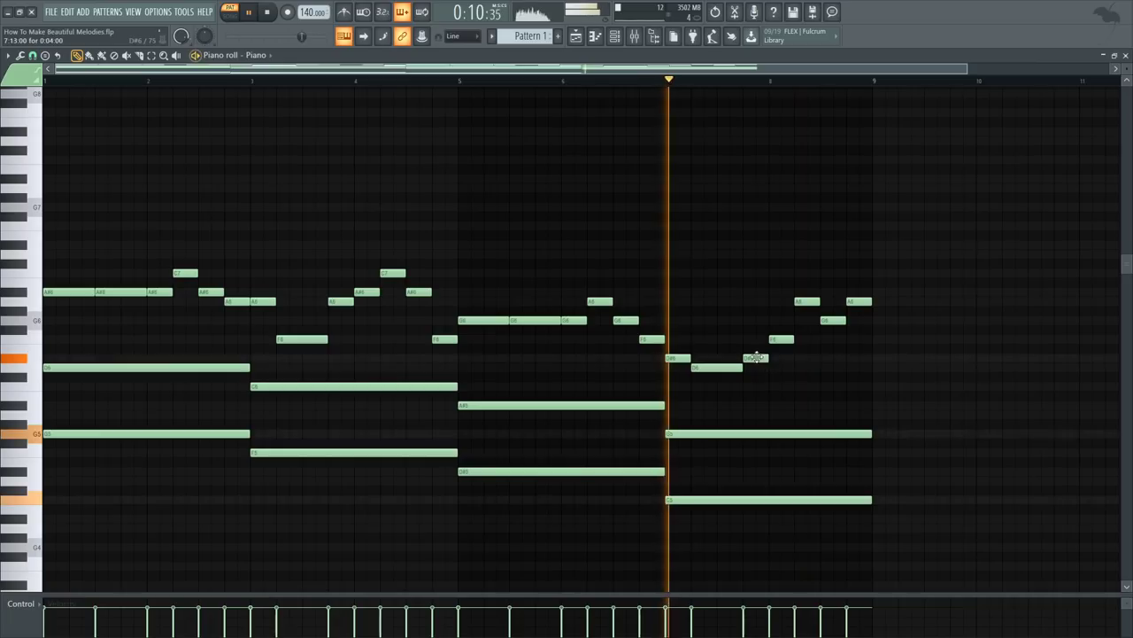
pyautogui.moveTo(755, 357); pyautogui.dragTo(779, 320)
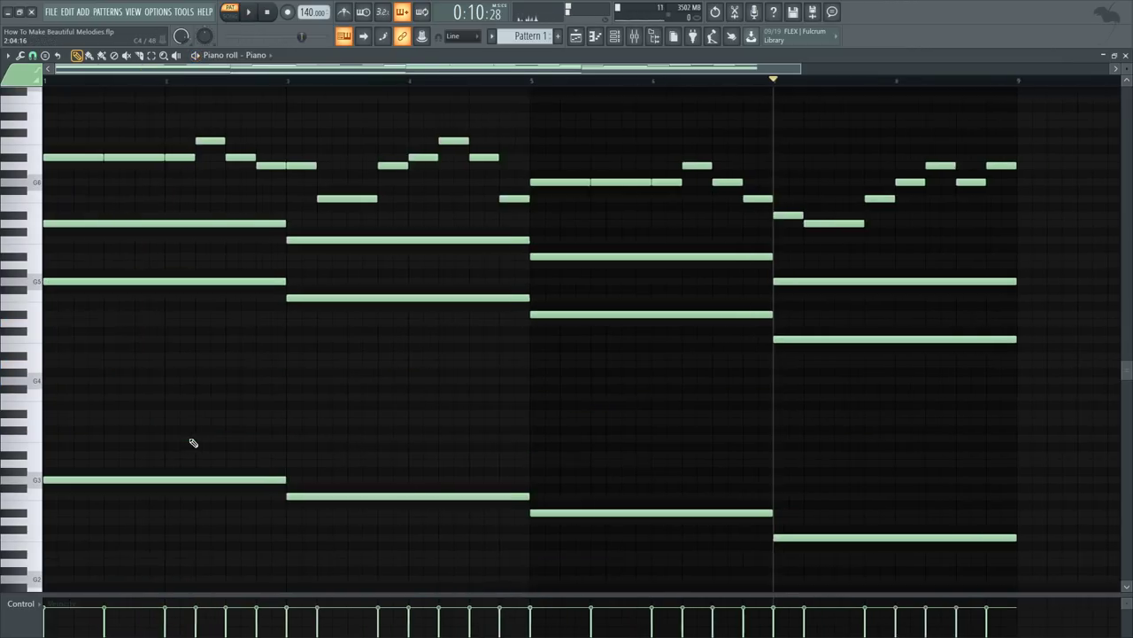
# - Add a seven-beat inner note from each chord's second beat: A#5, A5, G5 and D#5
pyautogui.scroll(3, 199, 447)
pyautogui.scroll(-2, 181, 407)
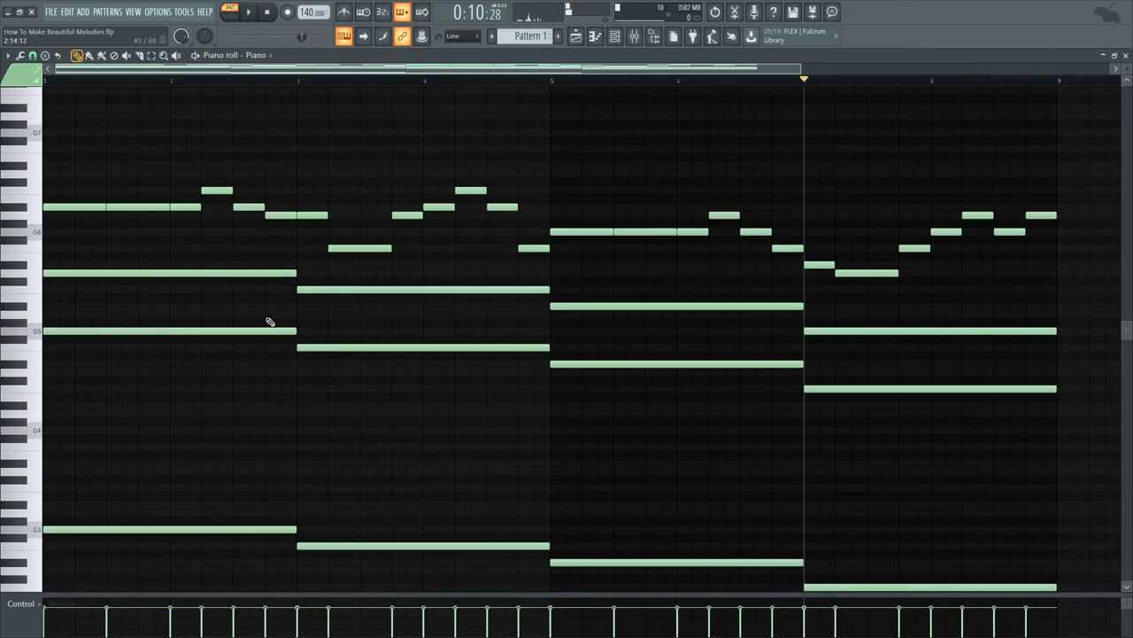
pyautogui.click(77, 305)
pyautogui.press('space')
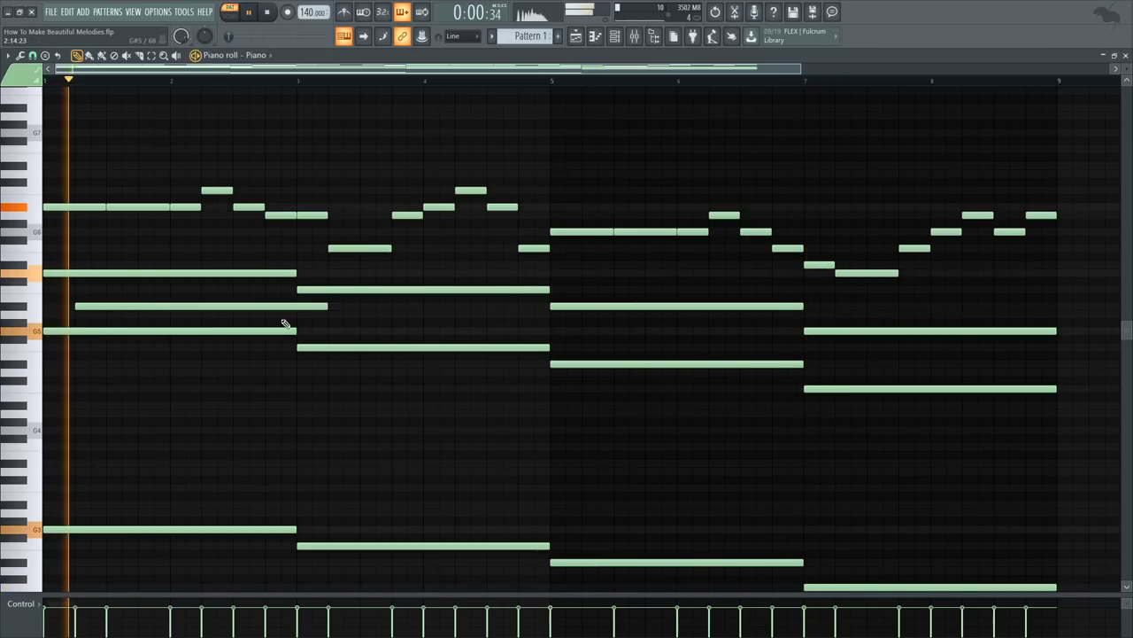
pyautogui.moveTo(325, 317)
pyautogui.mouseDown()
pyautogui.moveTo(185, 316)
pyautogui.moveTo(337, 314)
pyautogui.mouseUp()
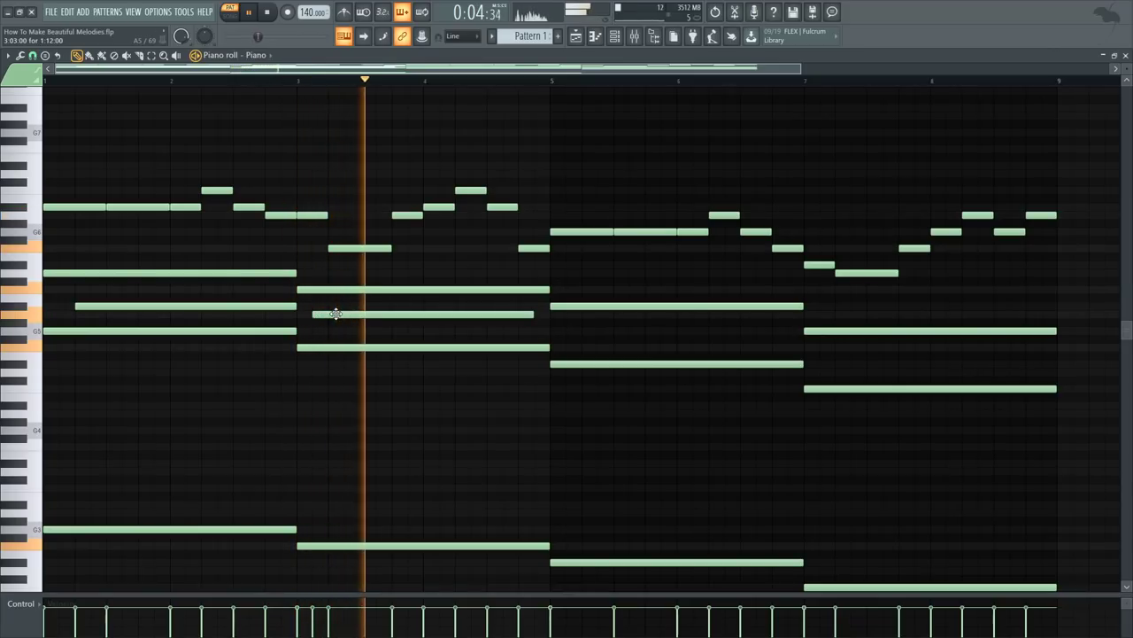
pyautogui.click(585, 333)
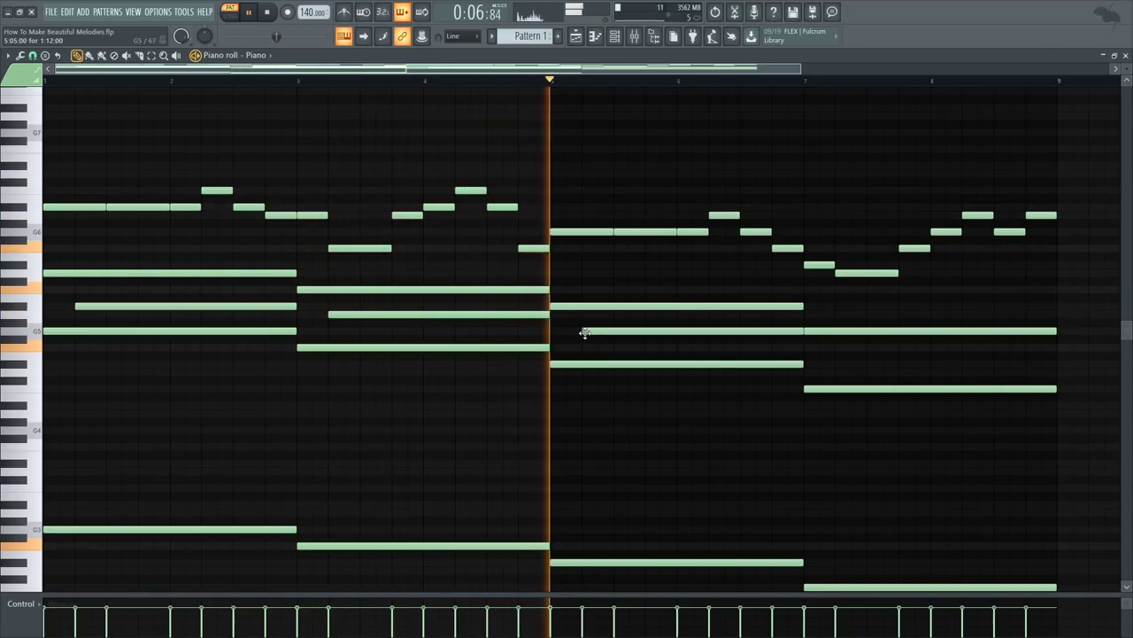
pyautogui.click(838, 363)
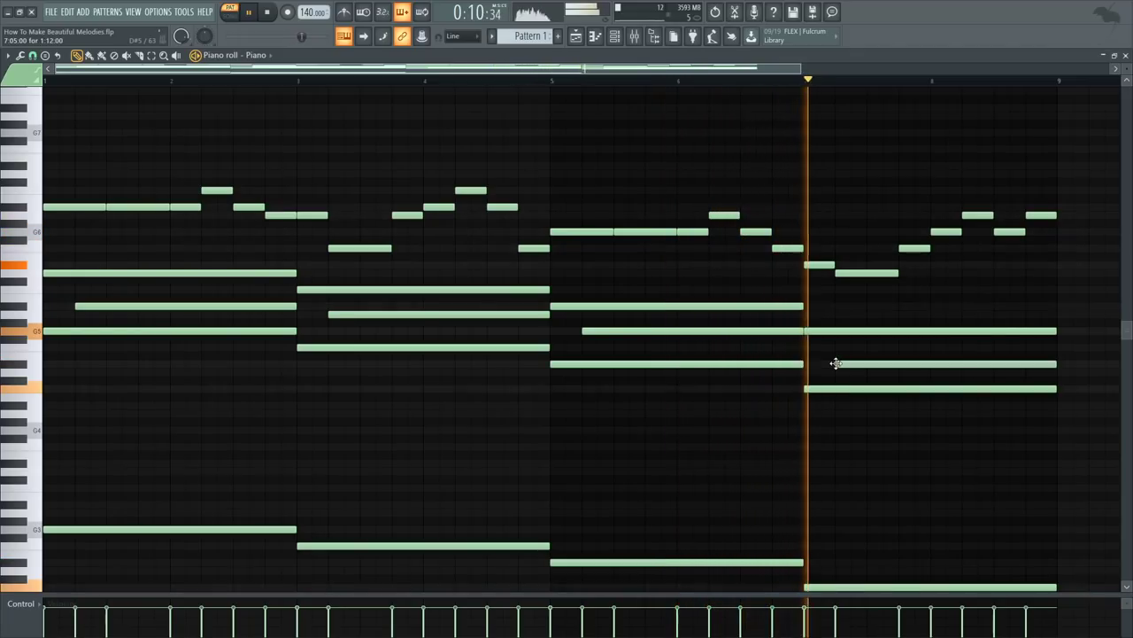
# - Try an extra inner note from the start of bar 8, first on F5 and then on G5
pyautogui.click(931, 348)
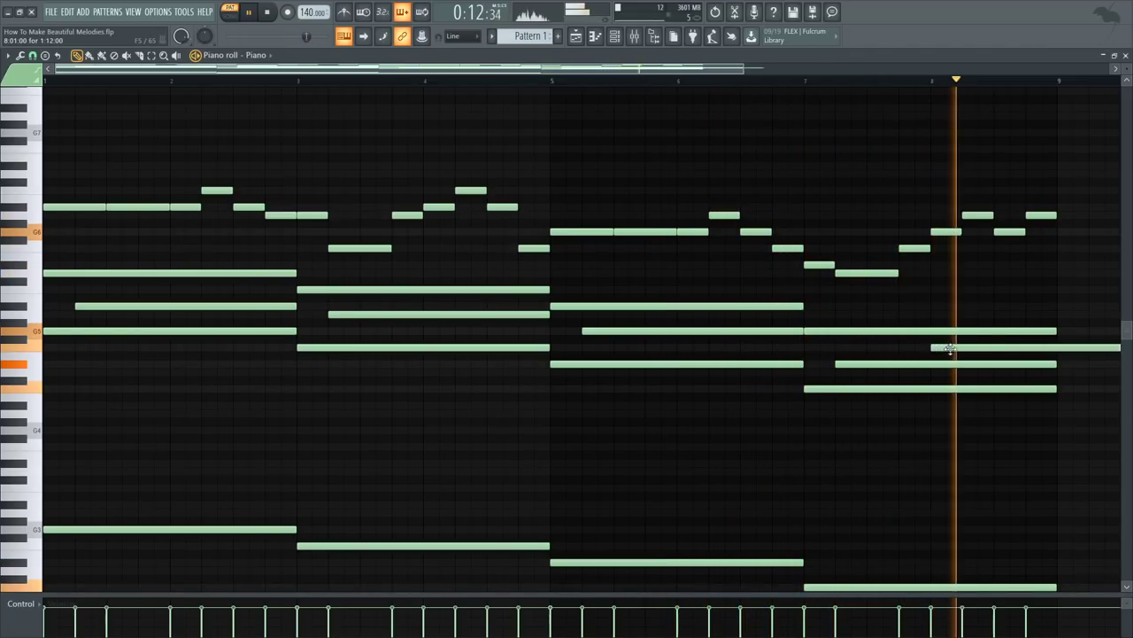
pyautogui.press('space')
pyautogui.scroll(-2, 965, 350)
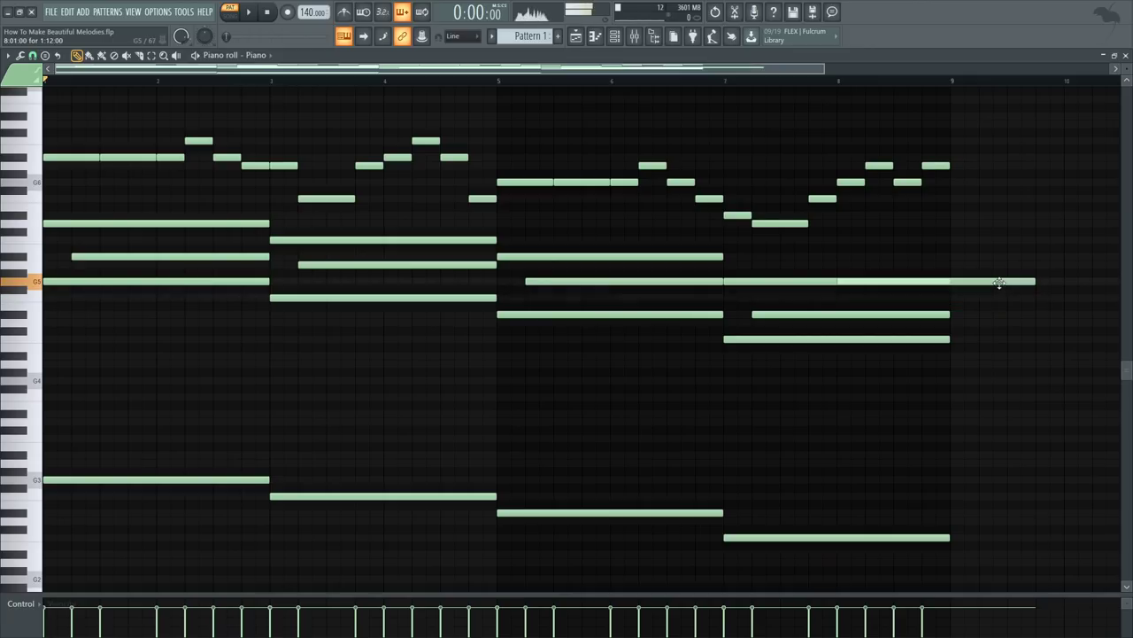
pyautogui.press('space')
pyautogui.moveTo(1034, 281); pyautogui.dragTo(950, 282)
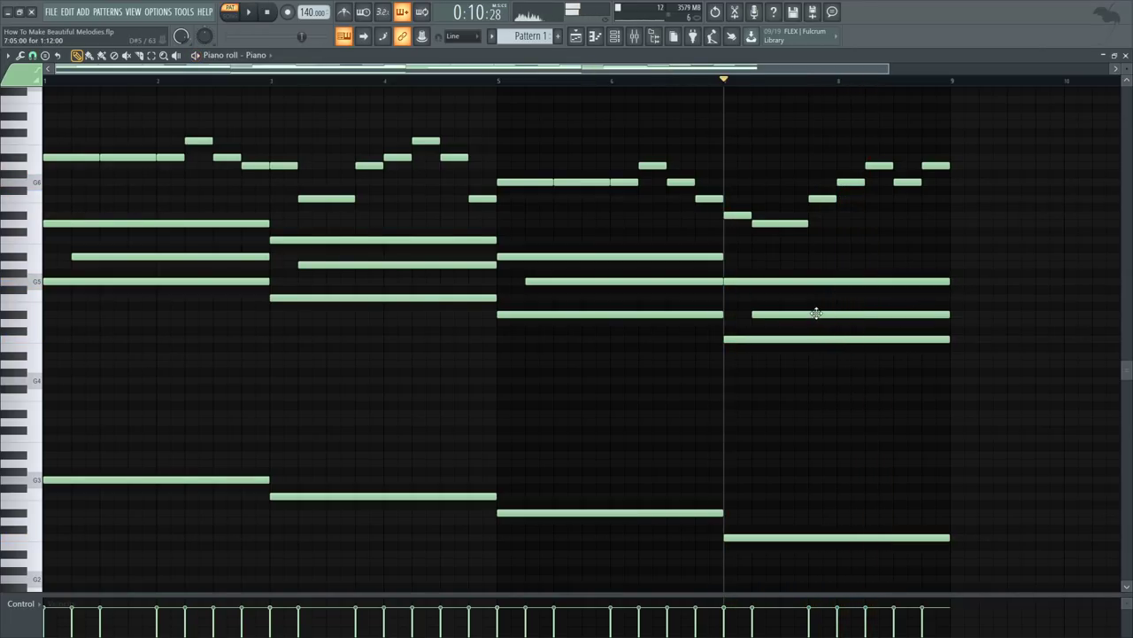
pyautogui.moveTo(817, 311)
pyautogui.mouseDown()
pyautogui.moveTo(832, 310)
pyautogui.moveTo(822, 309)
pyautogui.mouseUp()
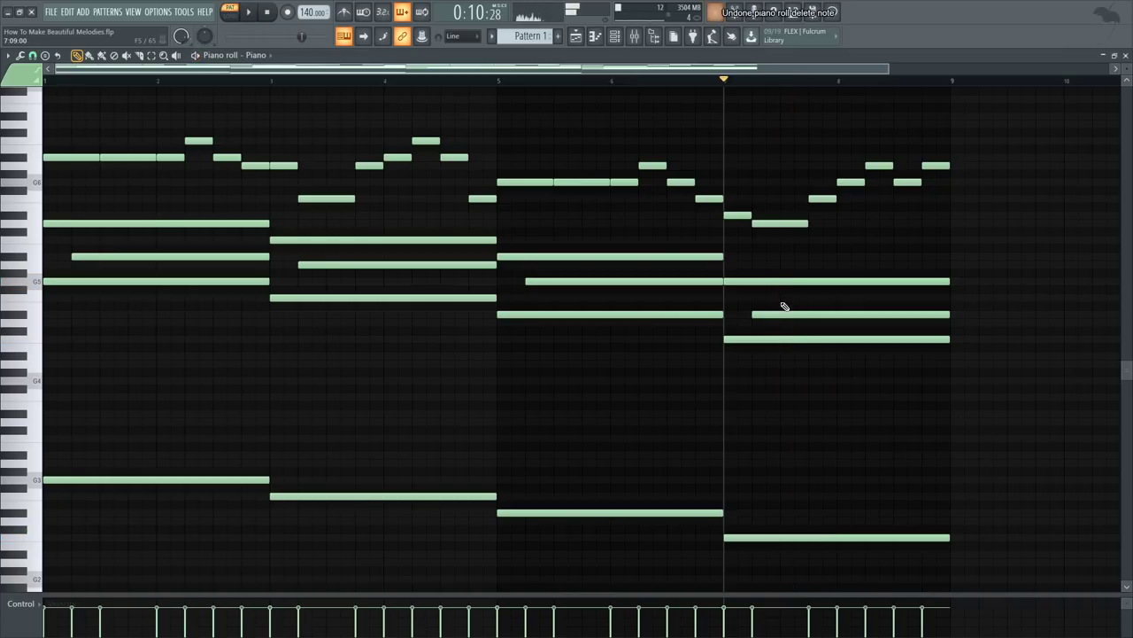
# - Play the loop with its added inner notes and apply a slight strum to the notes
pyautogui.press('space')
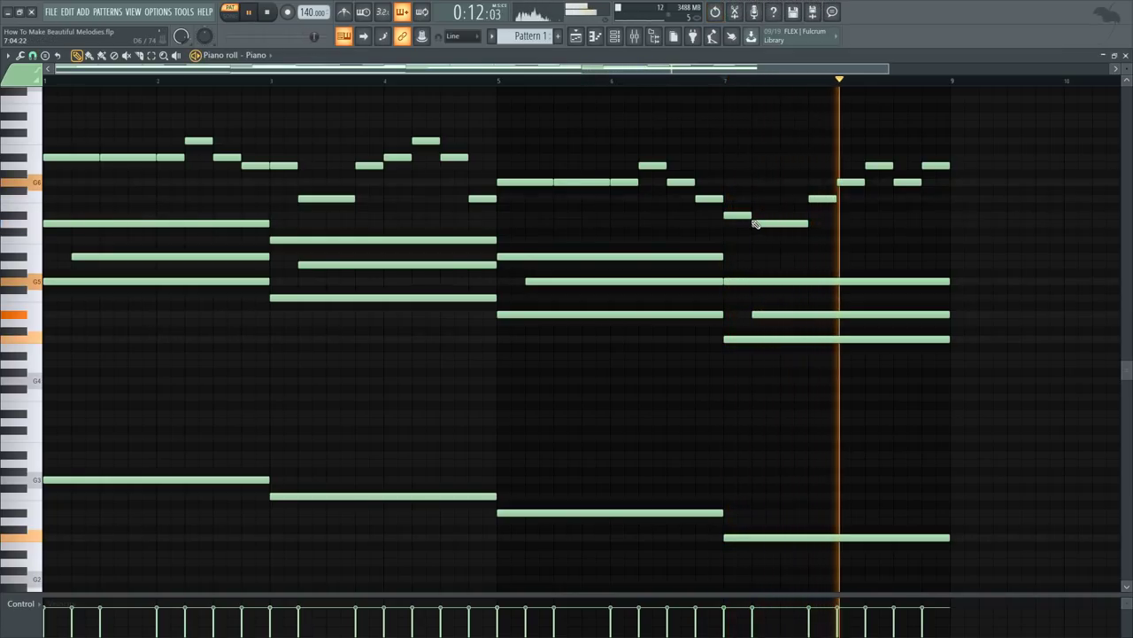
pyautogui.scroll(1, 684, 243)
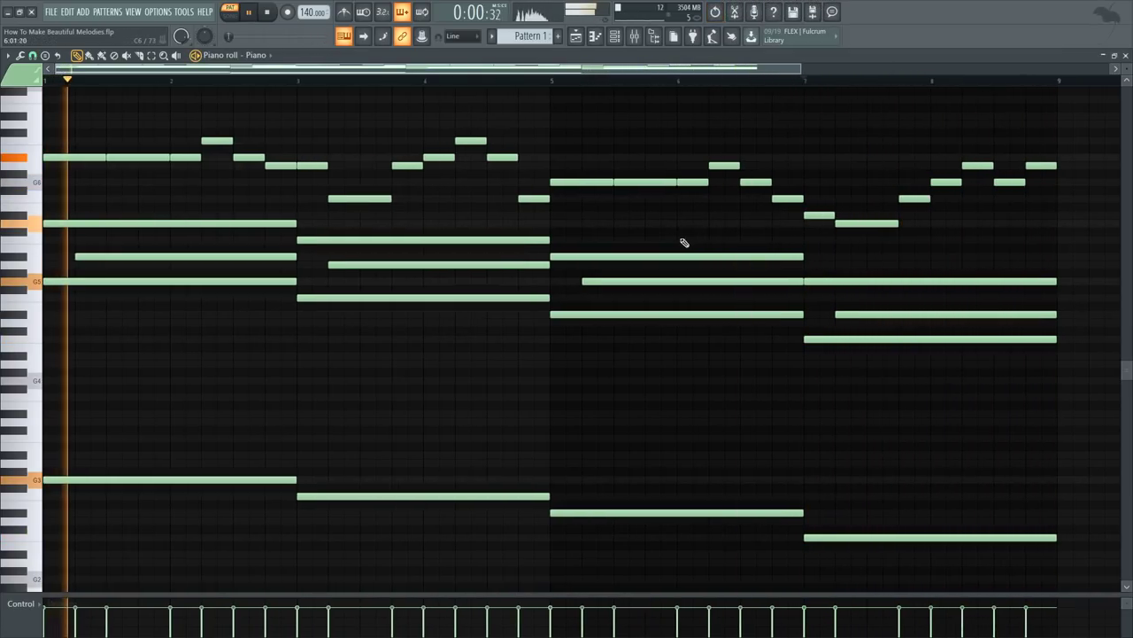
pyautogui.press('space')
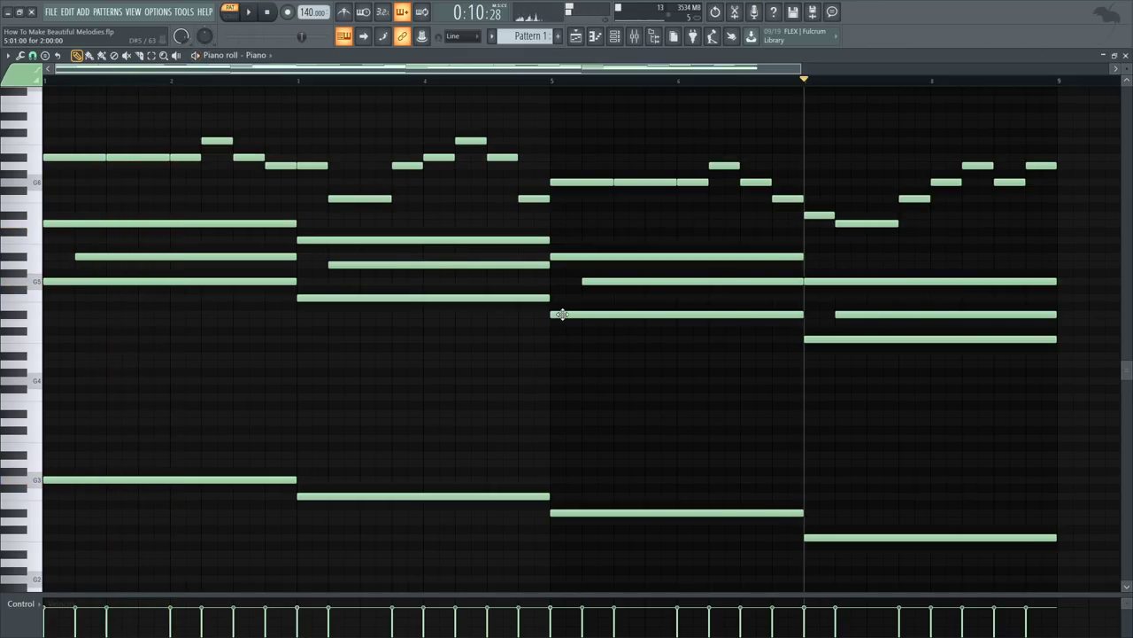
pyautogui.hotkey('alt', 's')
pyautogui.click(620, 361)
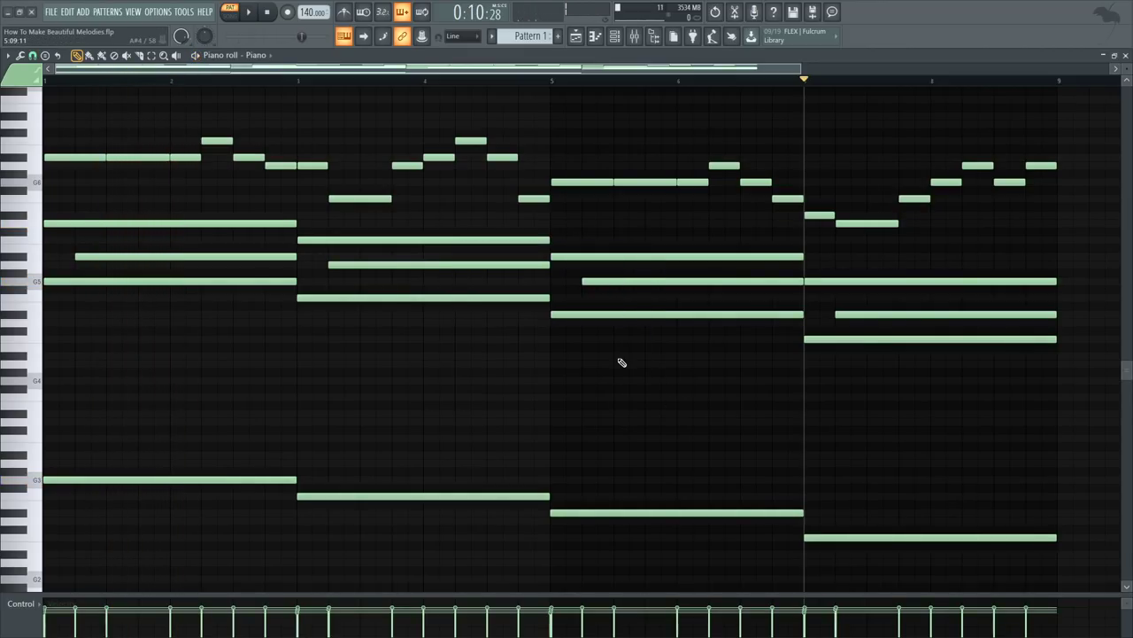
# - Transpose all notes down two semitones and play the result
pyautogui.scroll(-1, 617, 378)
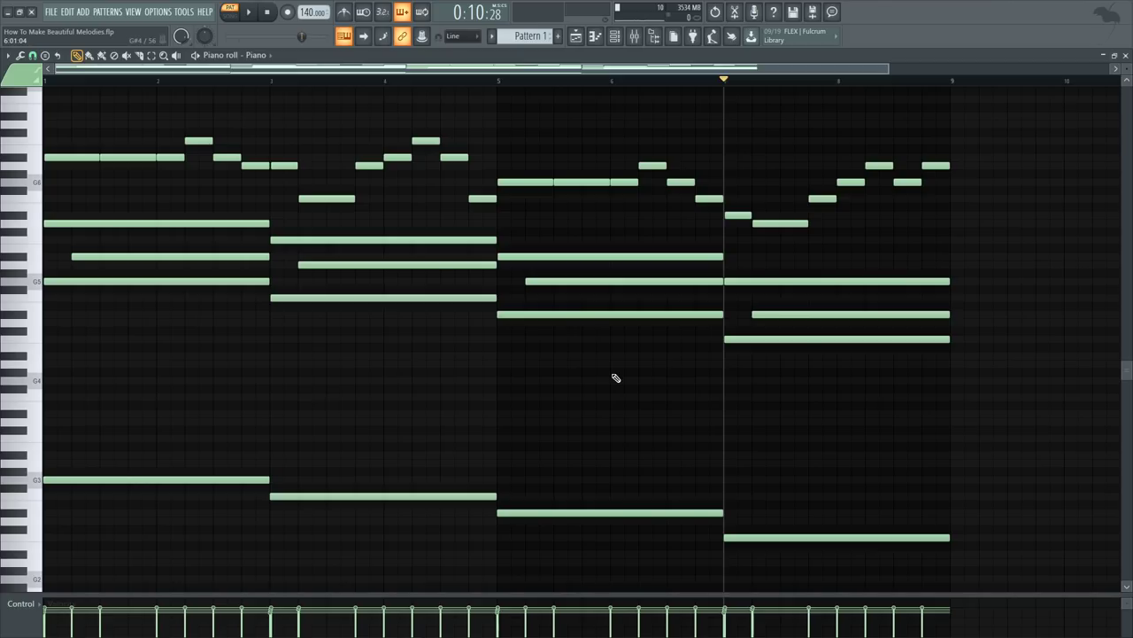
pyautogui.scroll(1, 616, 378)
pyautogui.press('space')
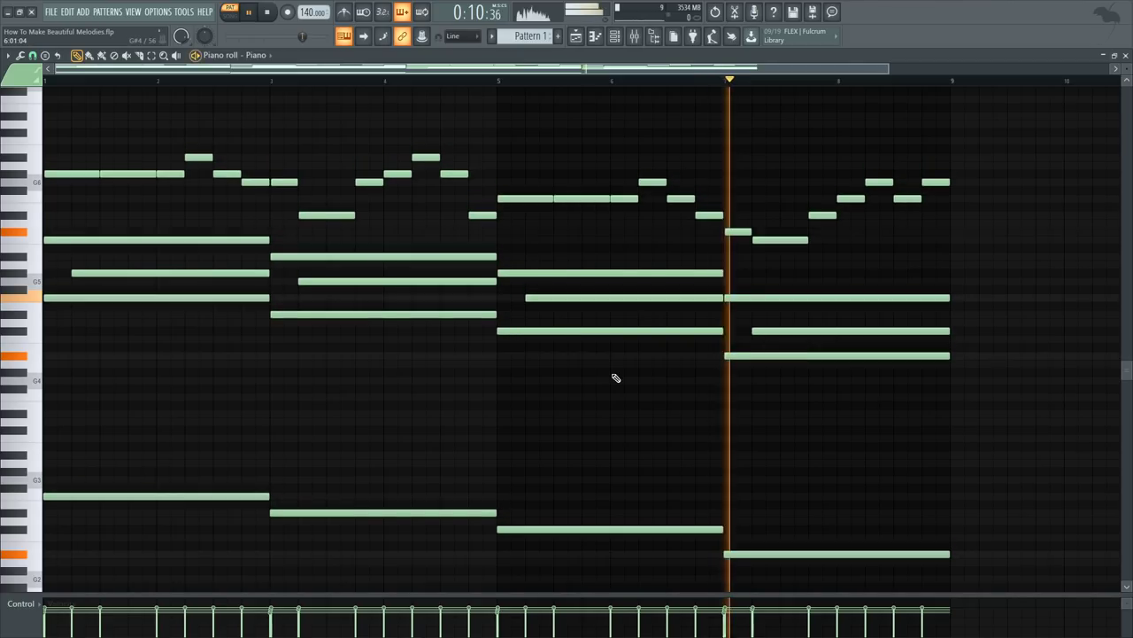
# - Show the whole eight-bar pattern and set the project tempo to 120
pyautogui.keyDown('ctrl'); pyautogui.rightClick(549, 381); pyautogui.keyUp('ctrl')
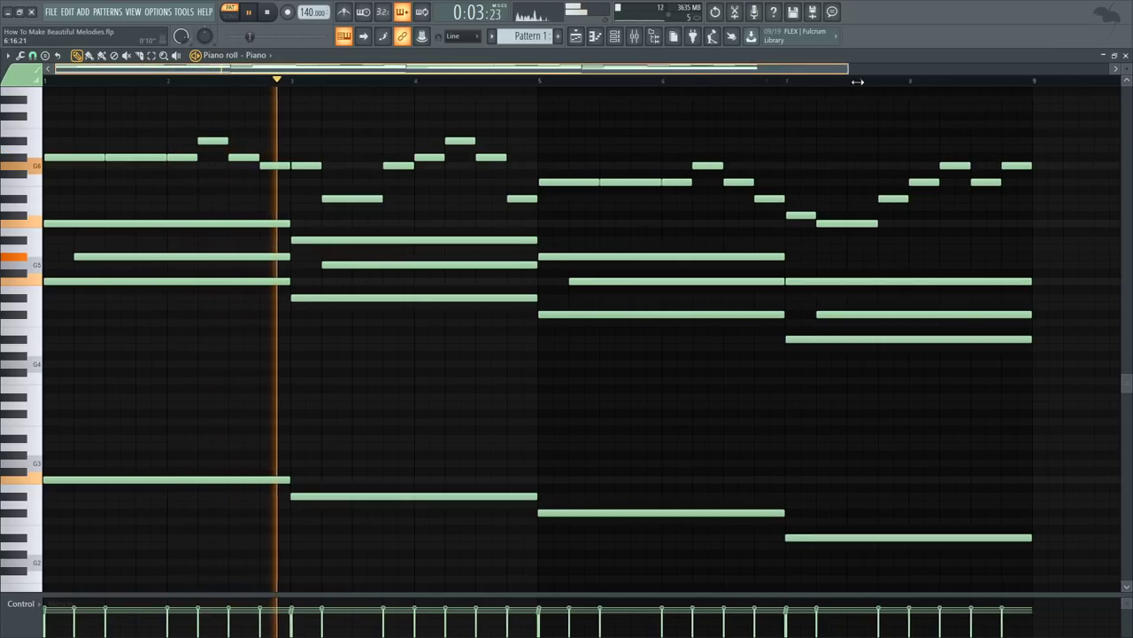
pyautogui.moveTo(802, 69); pyautogui.dragTo(977, 162)
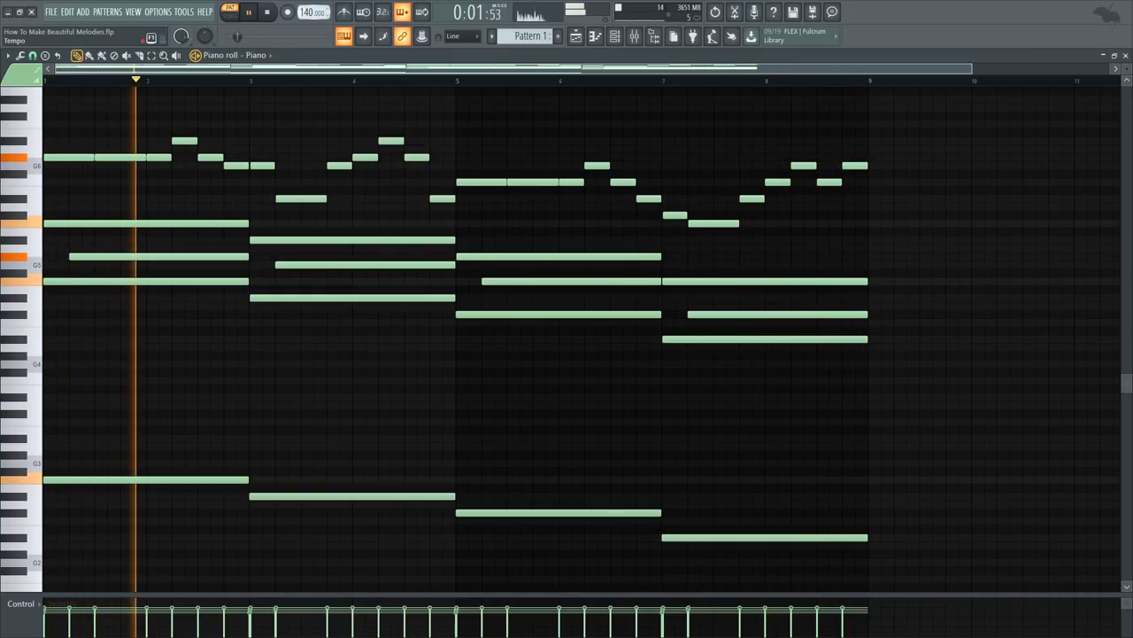
pyautogui.moveTo(308, 13); pyautogui.dragTo(308, 0)
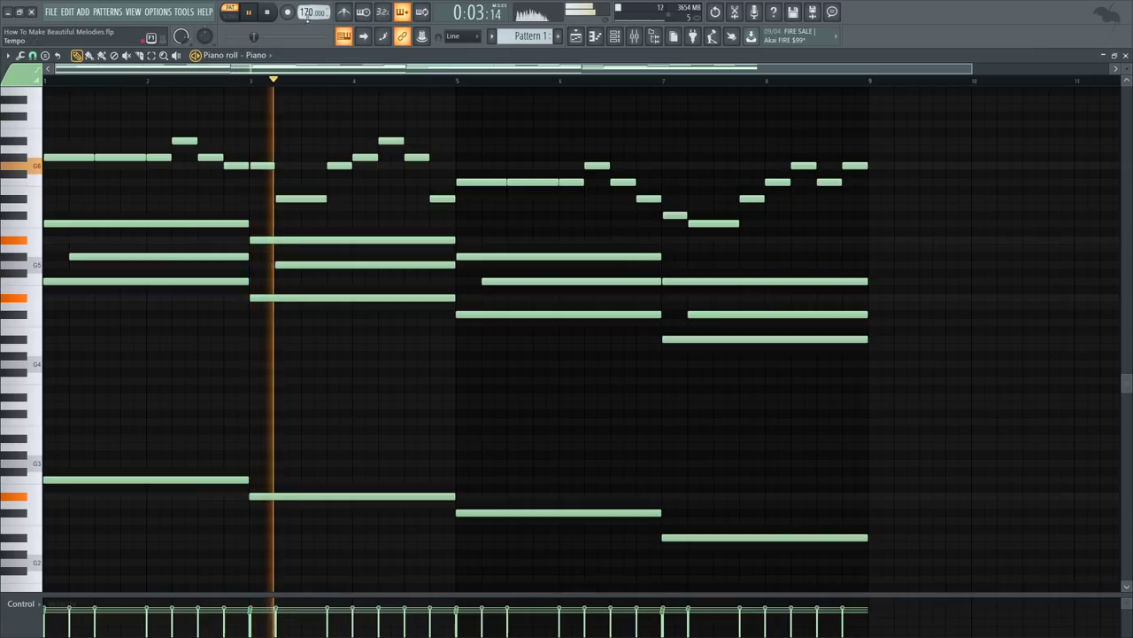